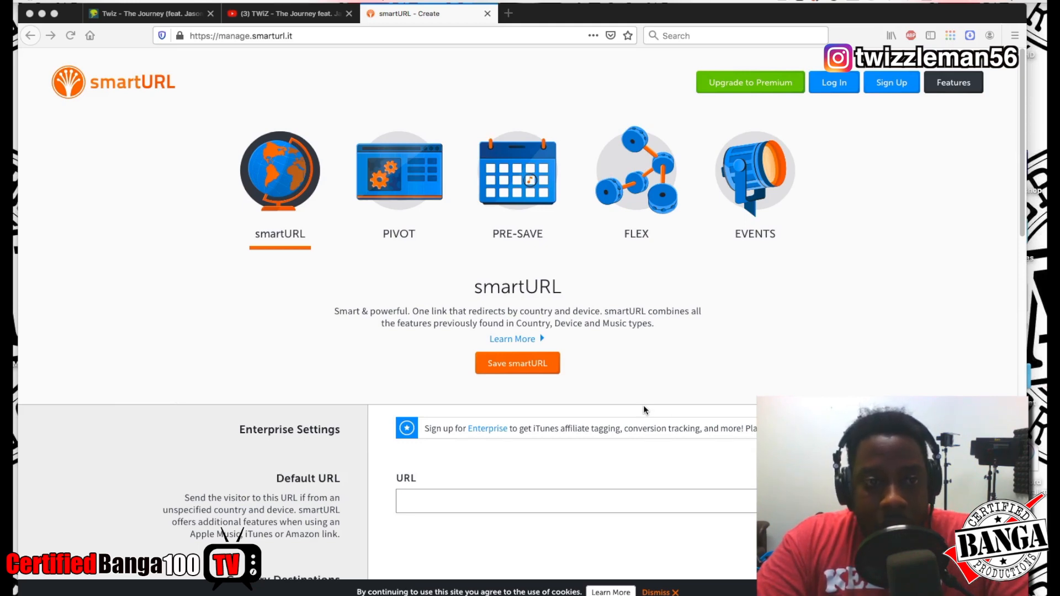
pyautogui.click(312, 34)
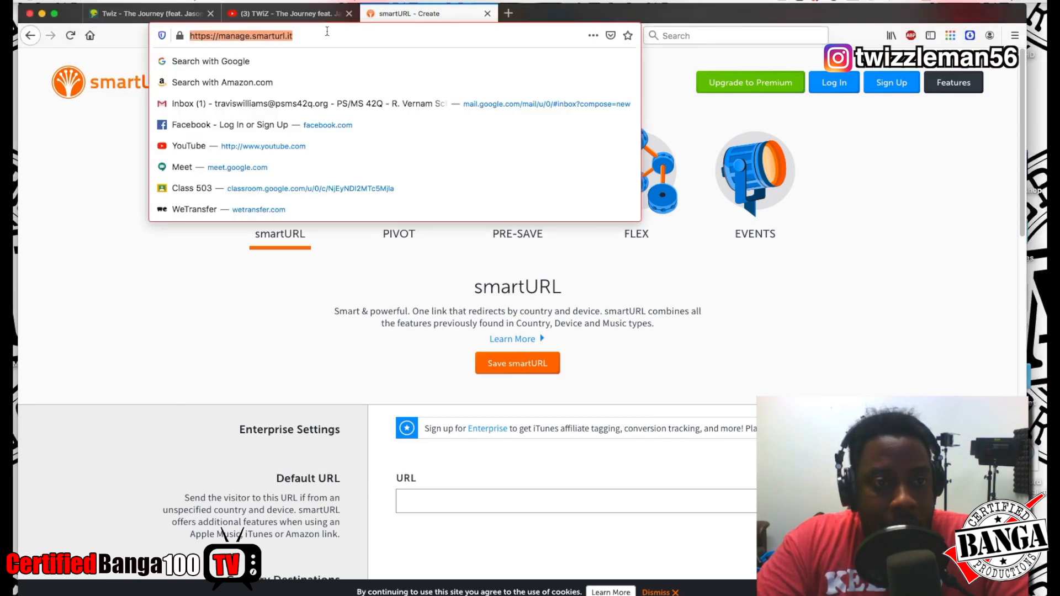
pyautogui.click(327, 31)
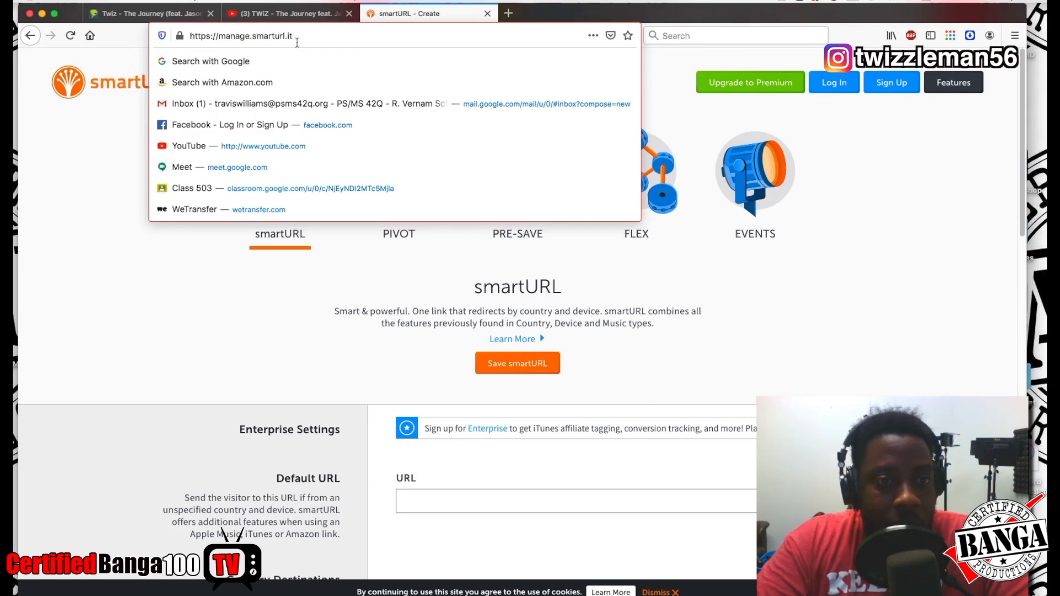
pyautogui.click(115, 117)
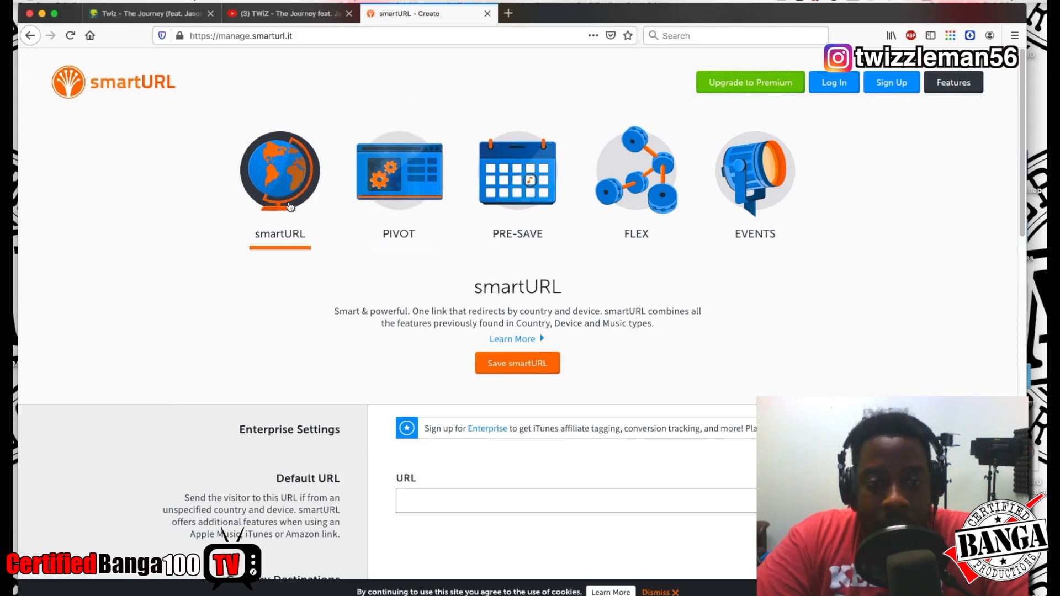
# Examine the basic smartURL creation form, from the default URL and custom alias fields down to the page information and captcha sections.
pyautogui.scroll(-1, 290, 206)
pyautogui.scroll(-5, 290, 206)
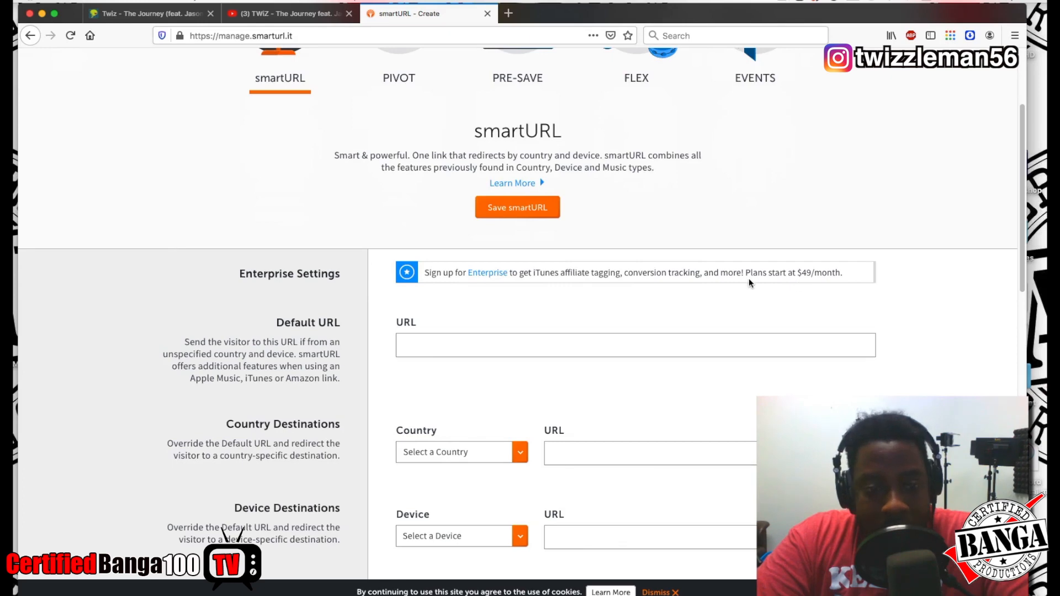
pyautogui.scroll(-10, 748, 278)
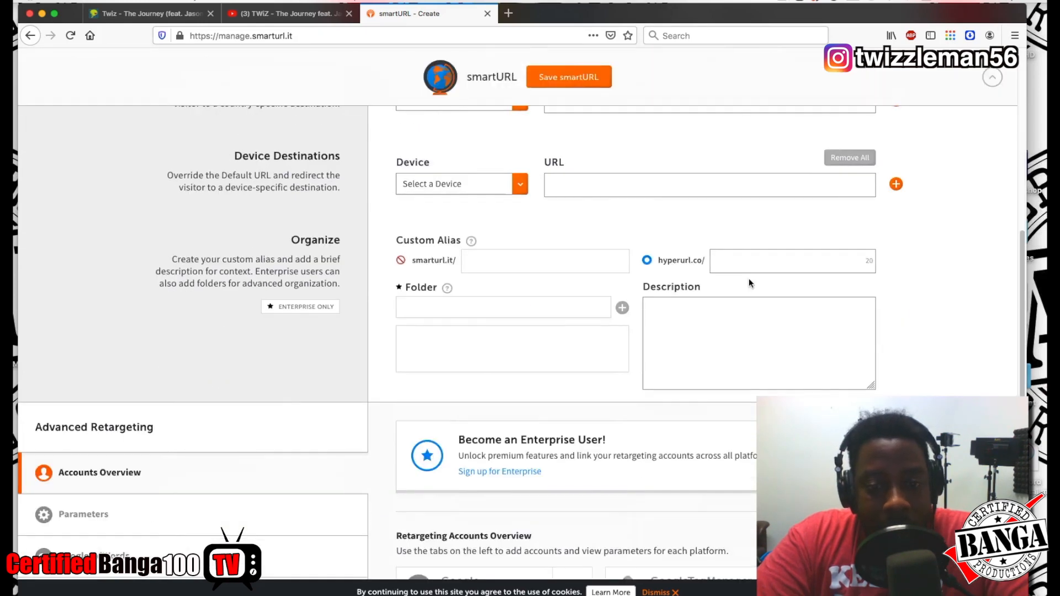
pyautogui.scroll(3, 749, 278)
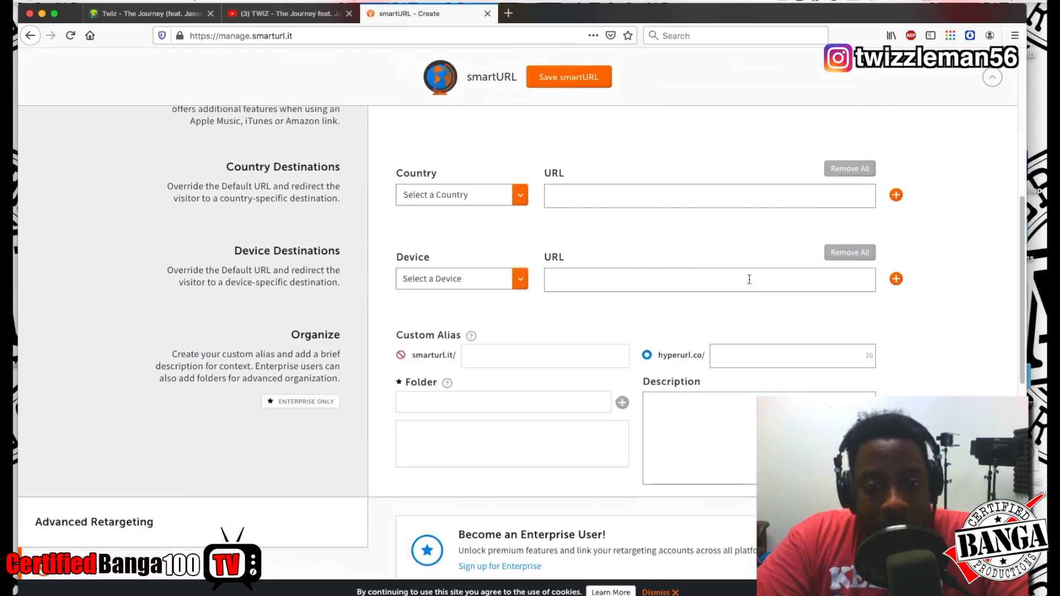
pyautogui.scroll(4, 749, 280)
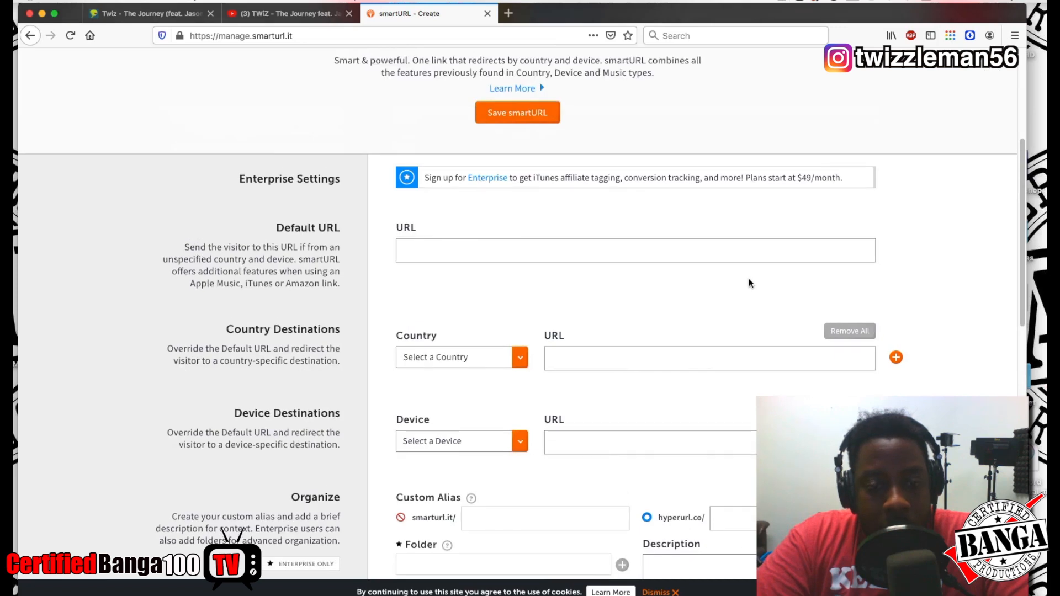
pyautogui.scroll(-6, 749, 282)
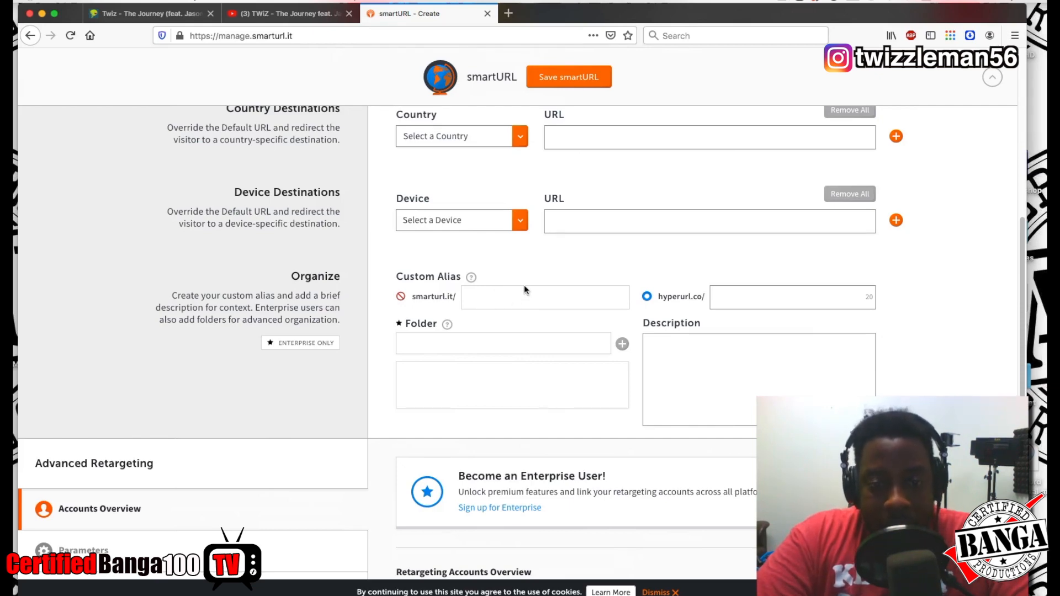
pyautogui.scroll(-5, 524, 285)
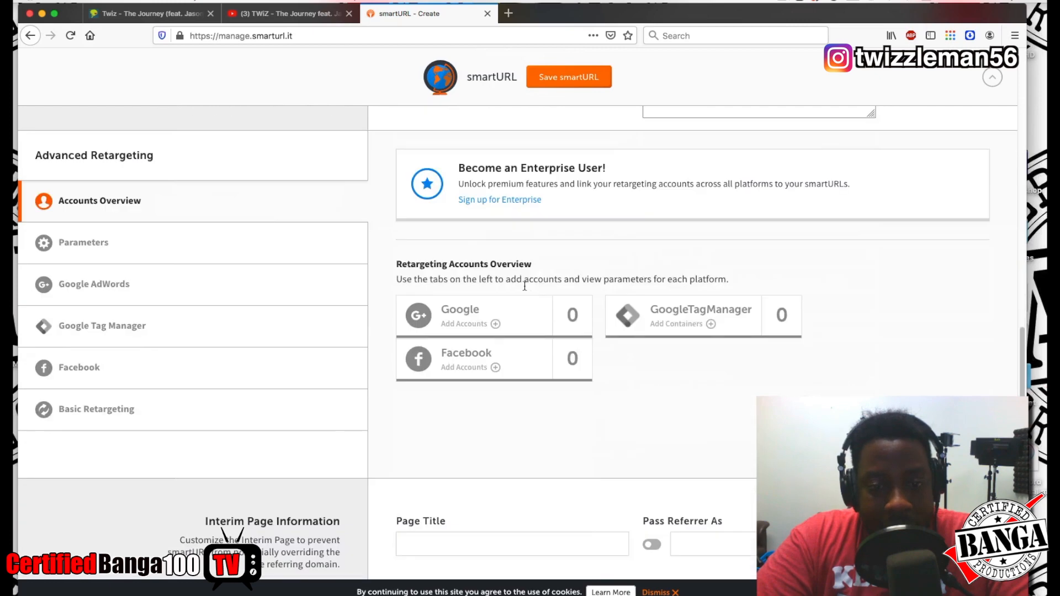
pyautogui.scroll(-4, 524, 286)
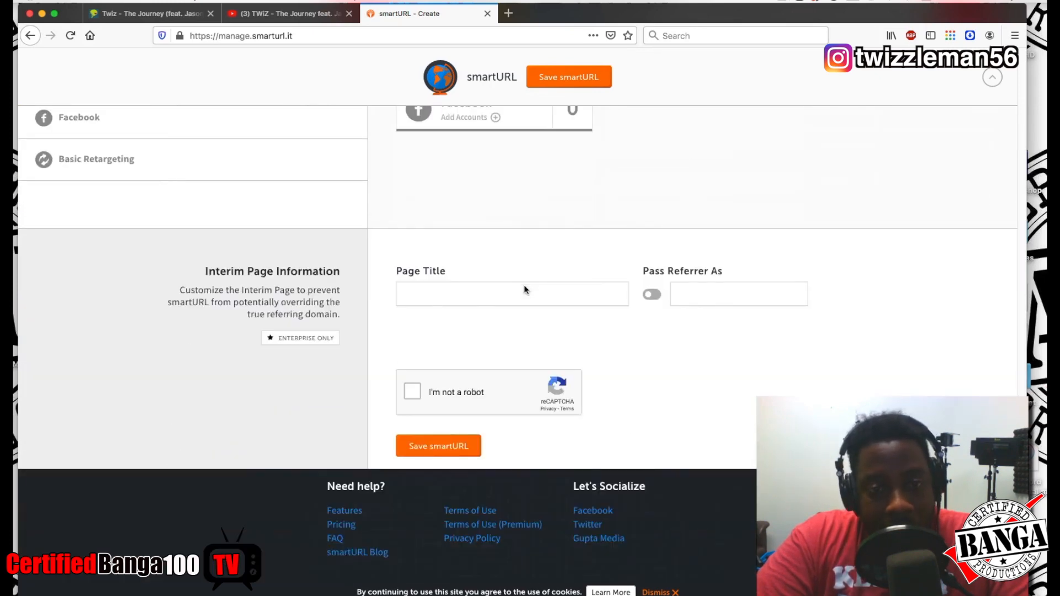
pyautogui.scroll(15, 525, 285)
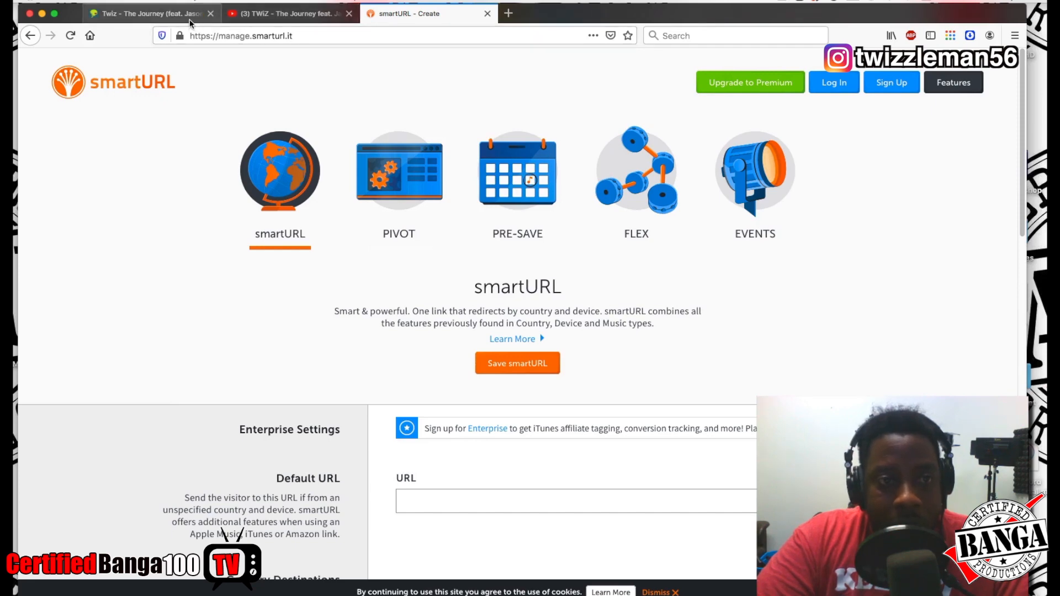
# Review the song's YouTube video page and the store and release details on its DistroKid page.
pyautogui.click(269, 16)
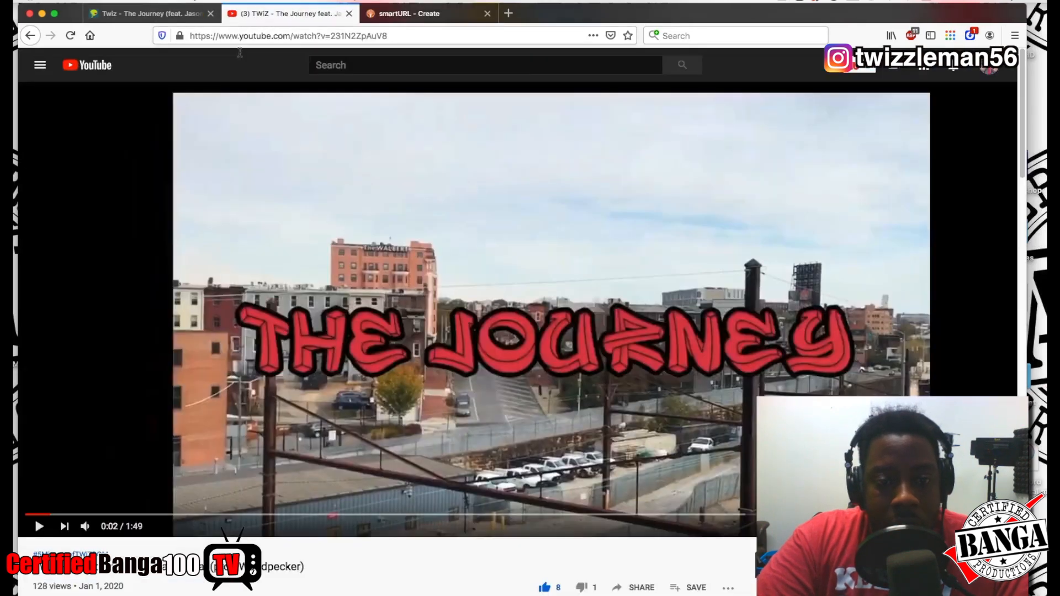
pyautogui.scroll(-1, 353, 132)
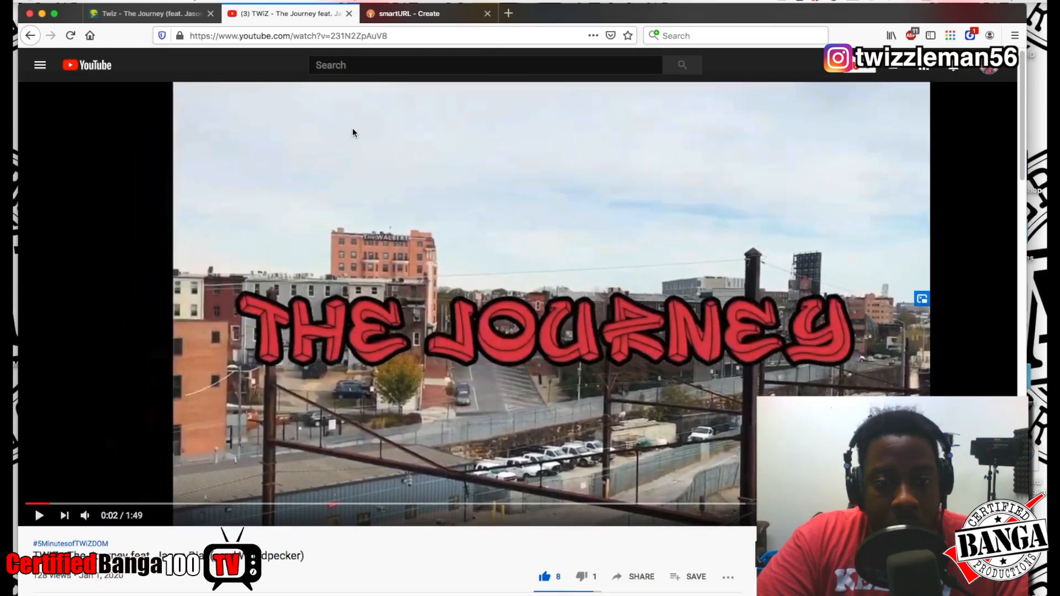
pyautogui.scroll(-3, 352, 133)
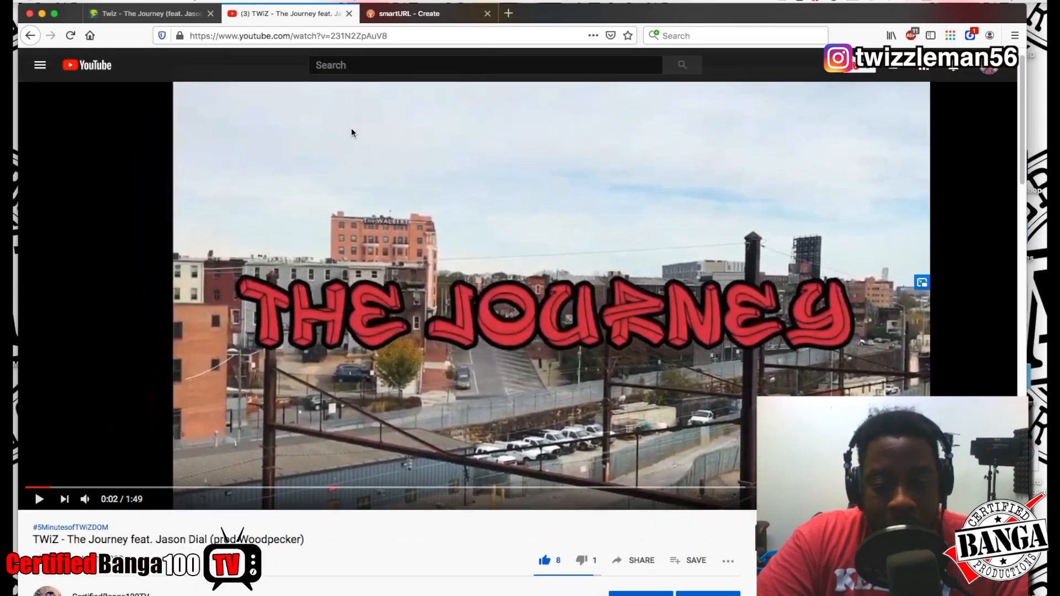
pyautogui.scroll(-2, 351, 132)
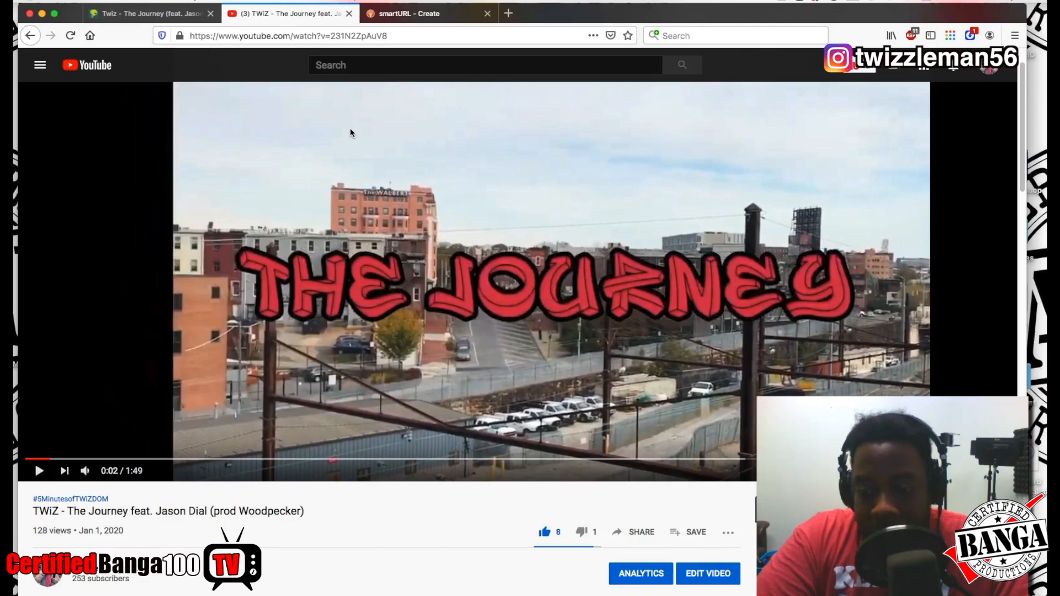
pyautogui.scroll(2, 352, 133)
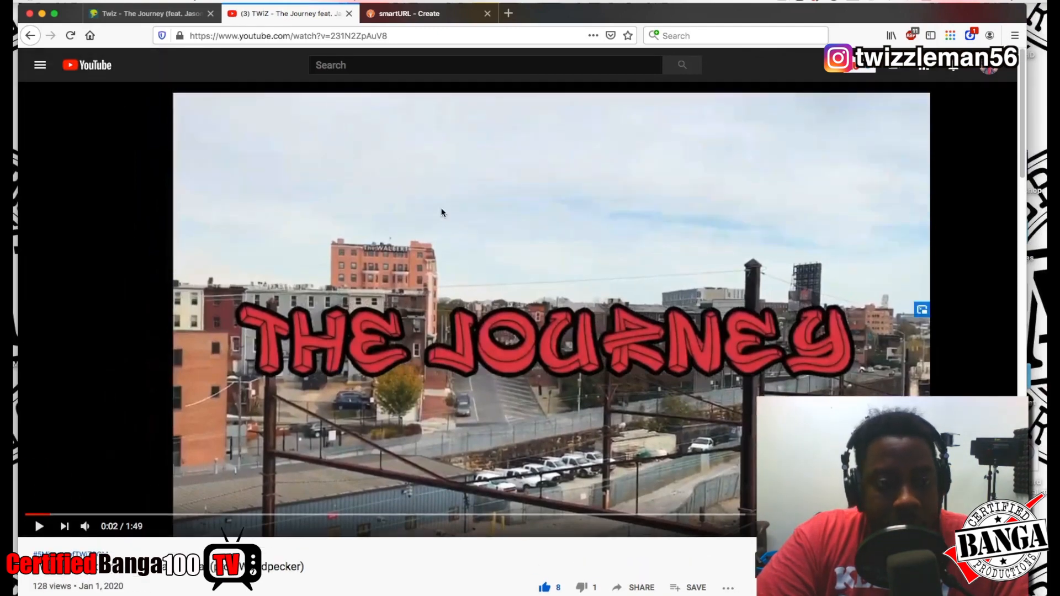
pyautogui.click(170, 15)
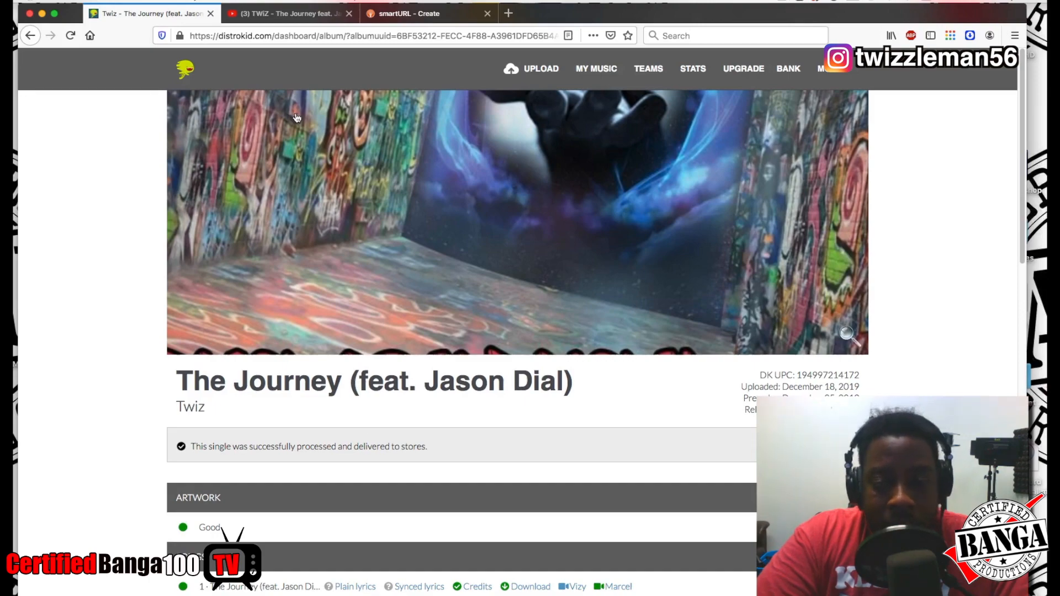
pyautogui.scroll(-3, 296, 117)
pyautogui.scroll(-5, 376, 191)
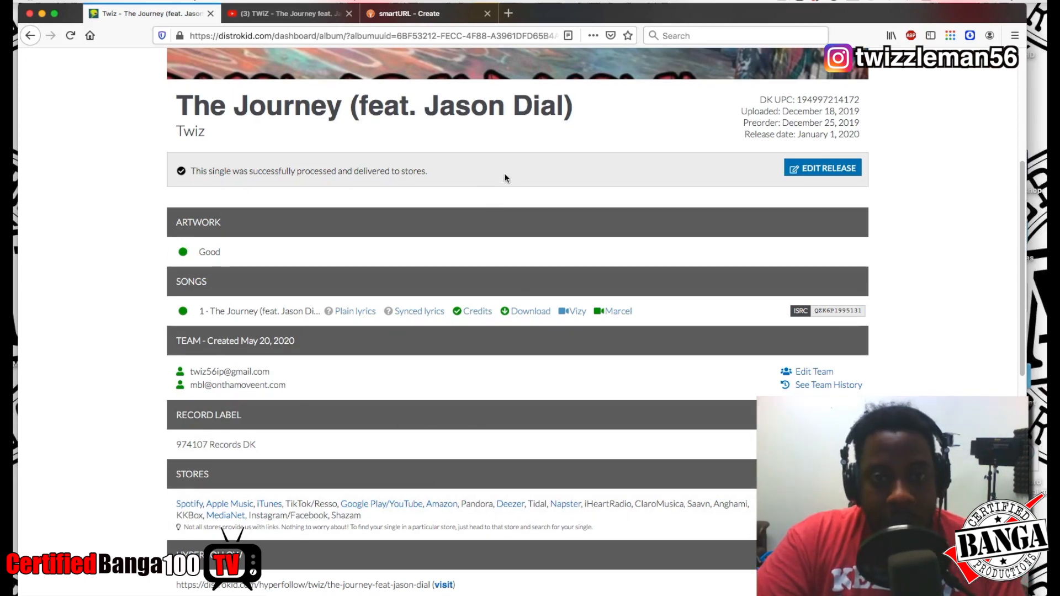
pyautogui.click(508, 13)
pyautogui.moveTo(551, 16); pyautogui.dragTo(392, 16)
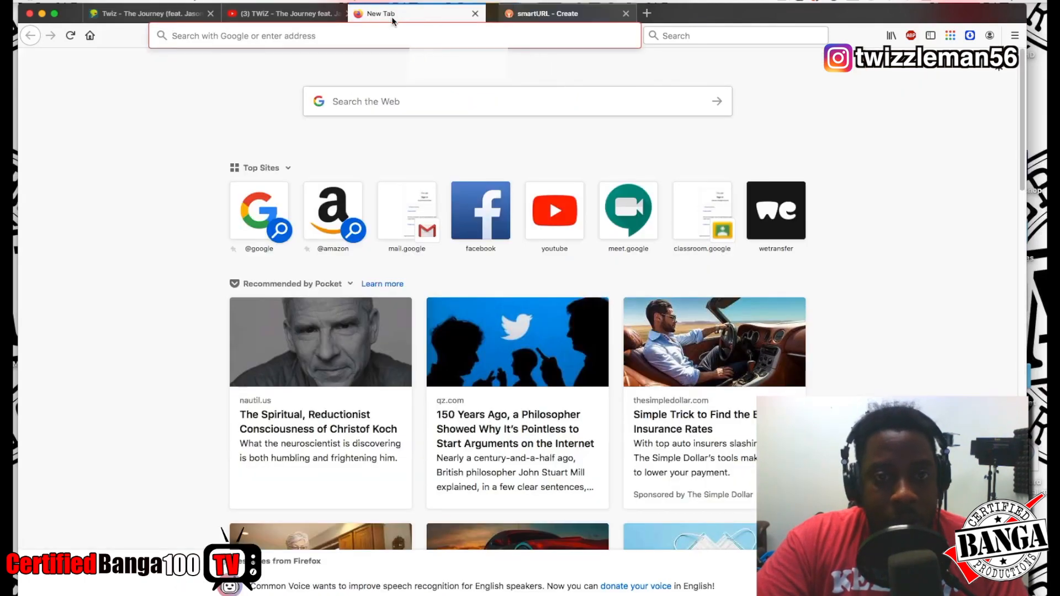
pyautogui.click(328, 41)
pyautogui.write('www.google.com/')
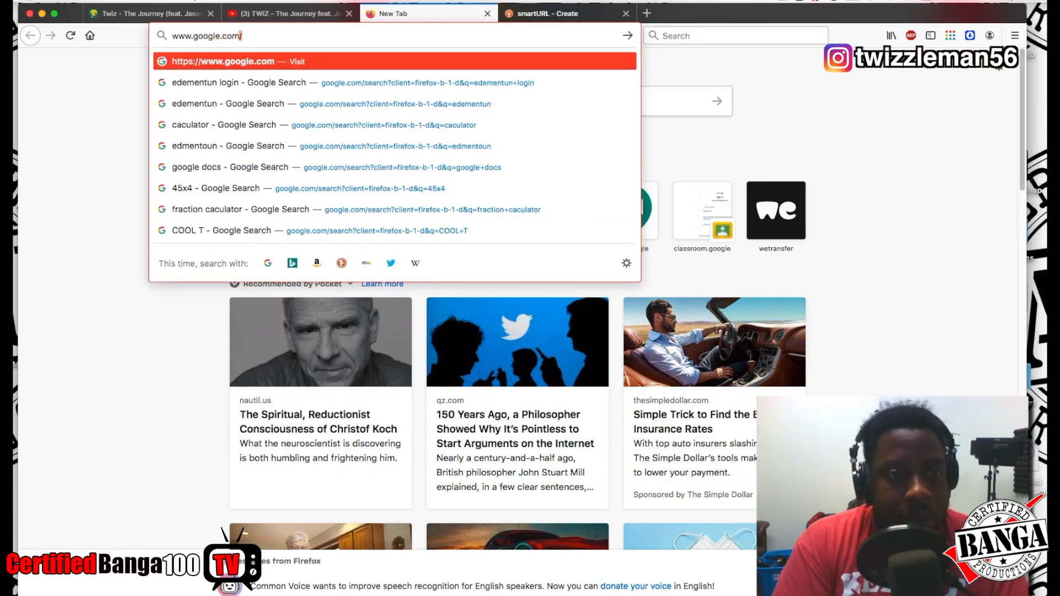
pyautogui.press('Return')
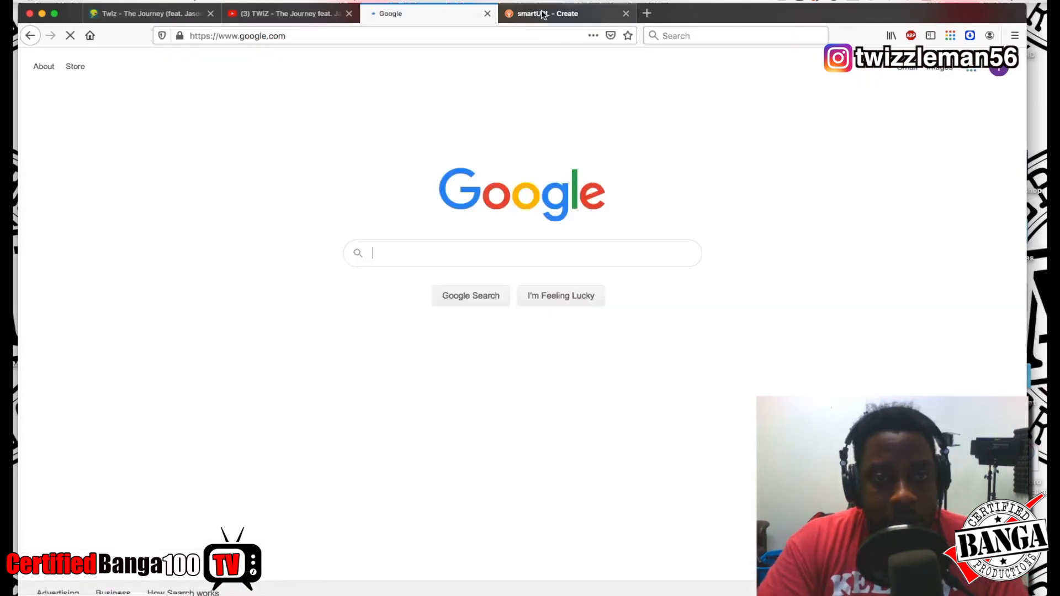
# Check the DistroKid release page, switch back to smartURL and choose Pivot as the link type.
pyautogui.click(159, 13)
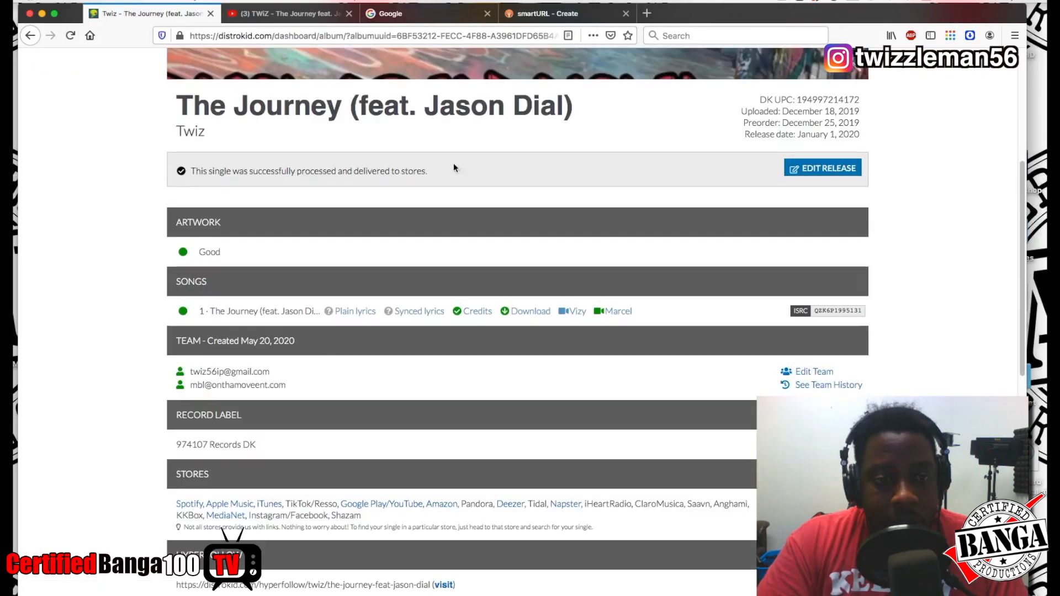
pyautogui.scroll(-1, 563, 176)
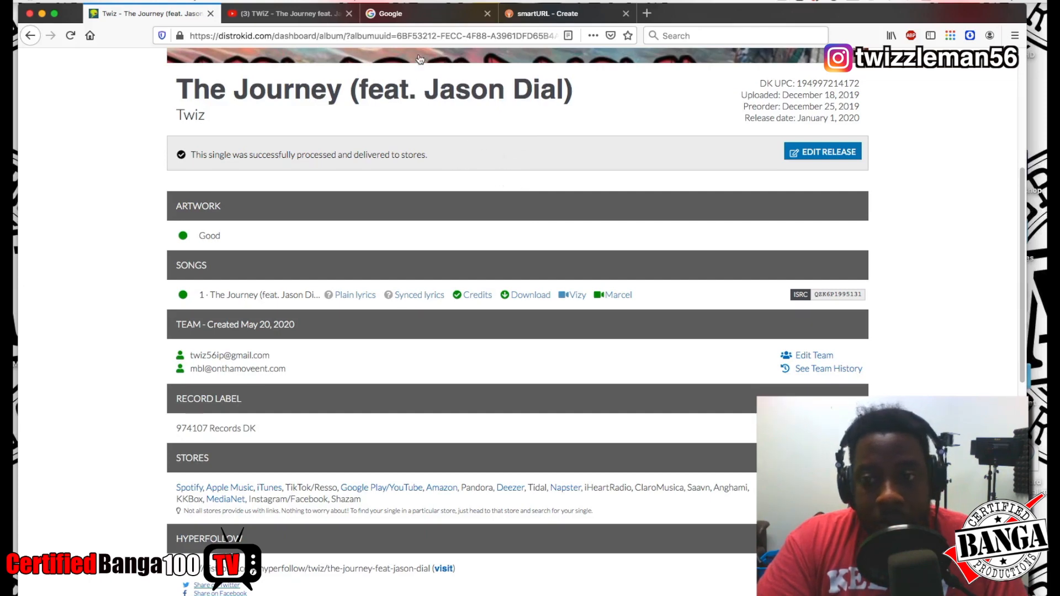
pyautogui.click(535, 14)
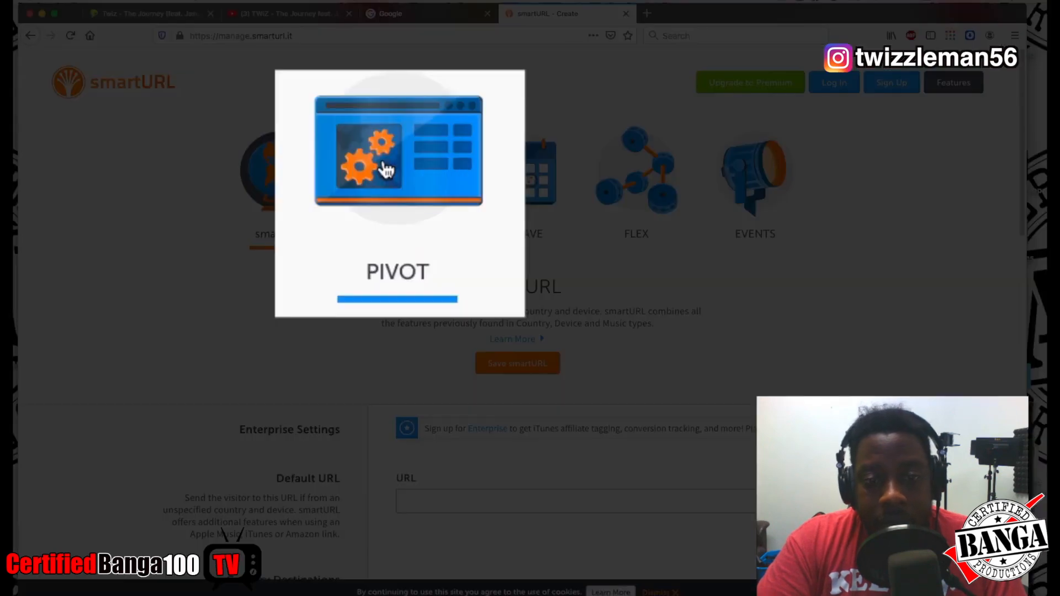
pyautogui.click(389, 173)
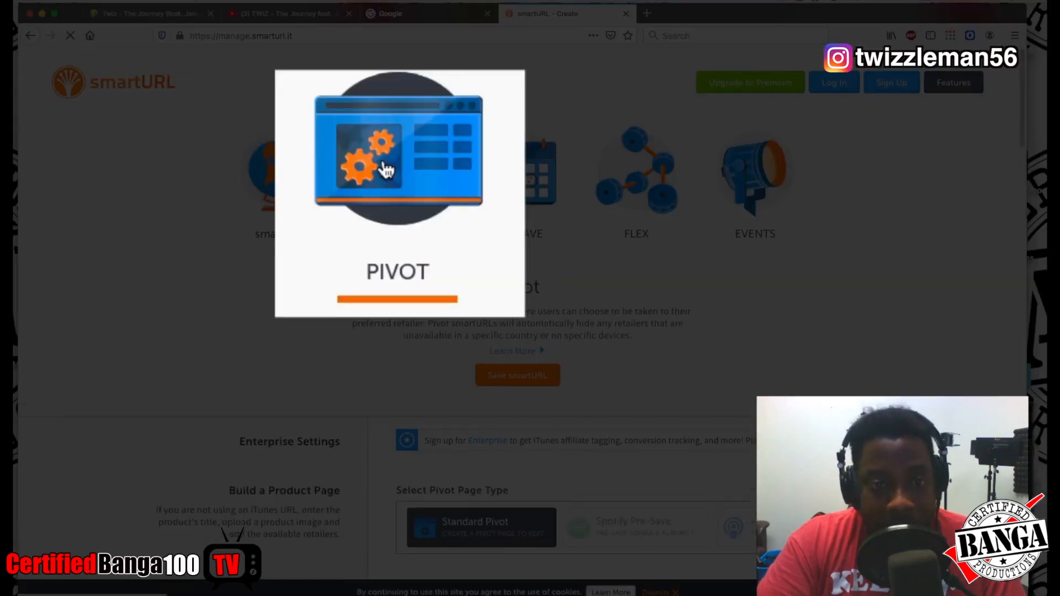
# Examine the Pivot form's page types, Apple Music / iTunes URL, product image, social media and retailer sections.
pyautogui.scroll(-1, 392, 187)
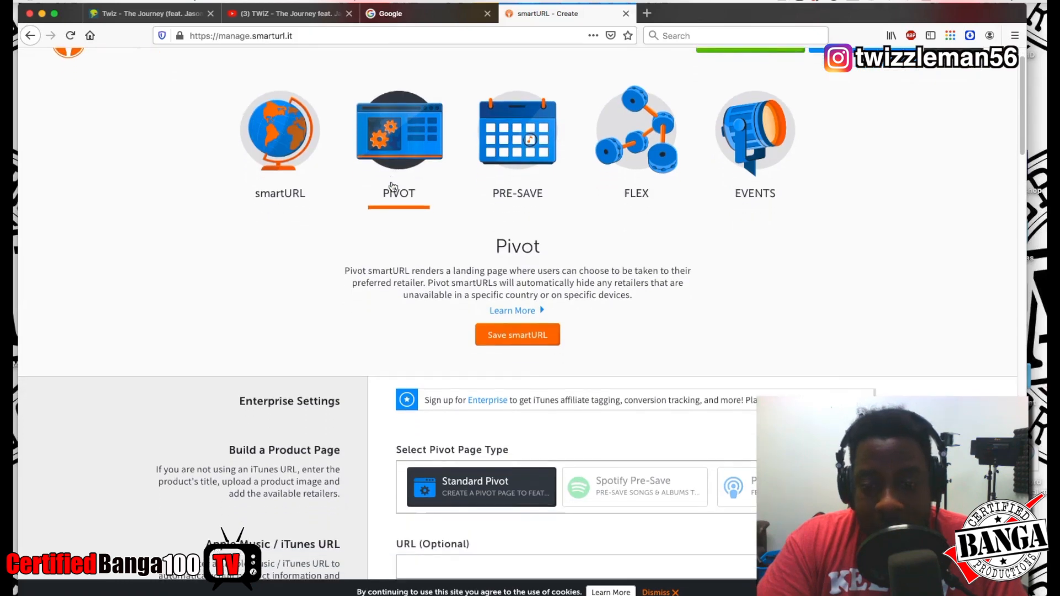
pyautogui.scroll(-1, 392, 187)
pyautogui.moveTo(677, 466)
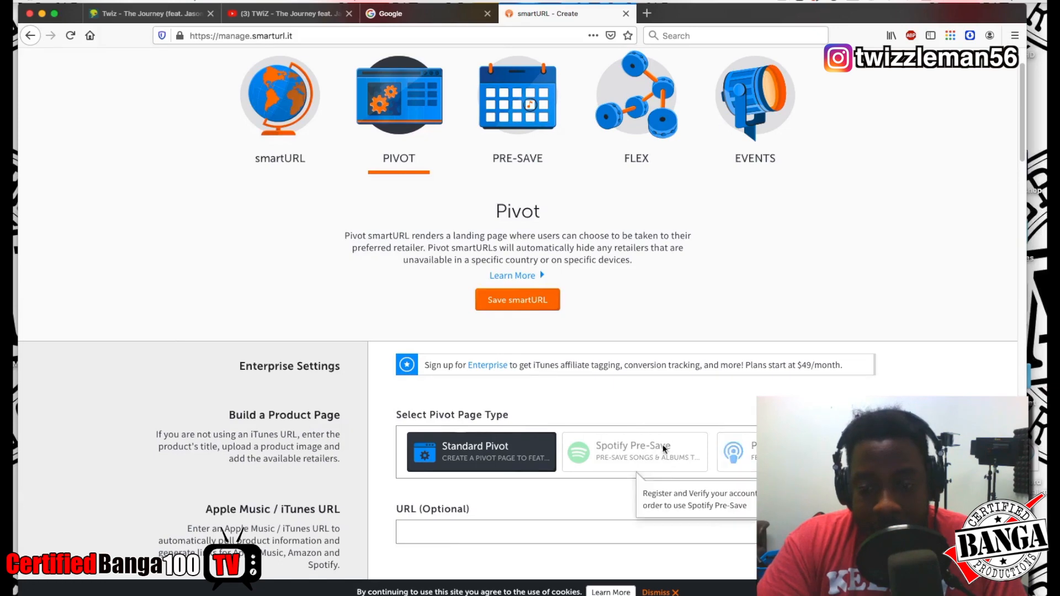
pyautogui.scroll(-5, 644, 387)
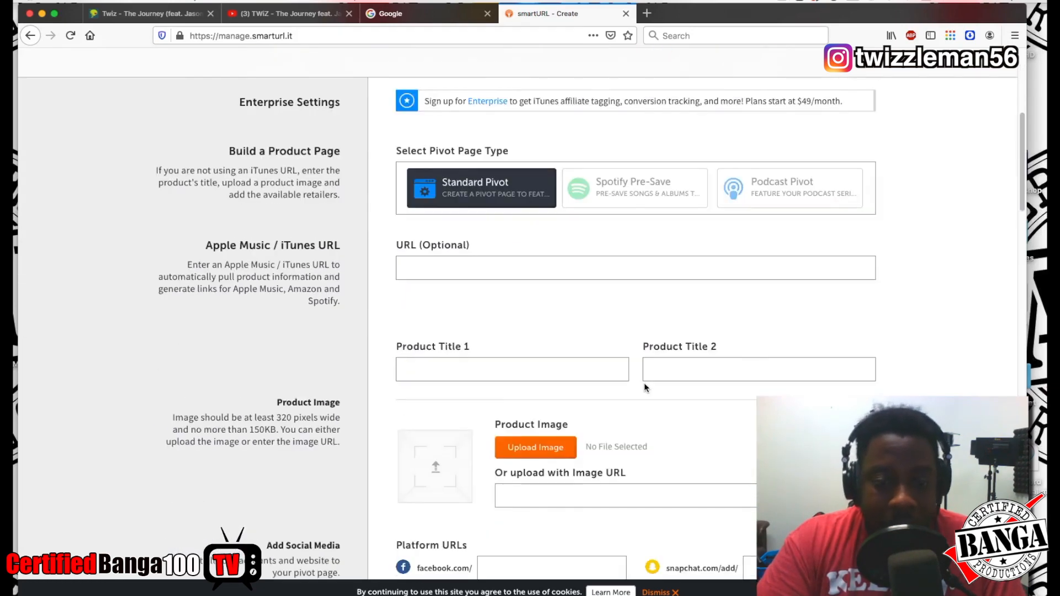
pyautogui.scroll(1, 644, 388)
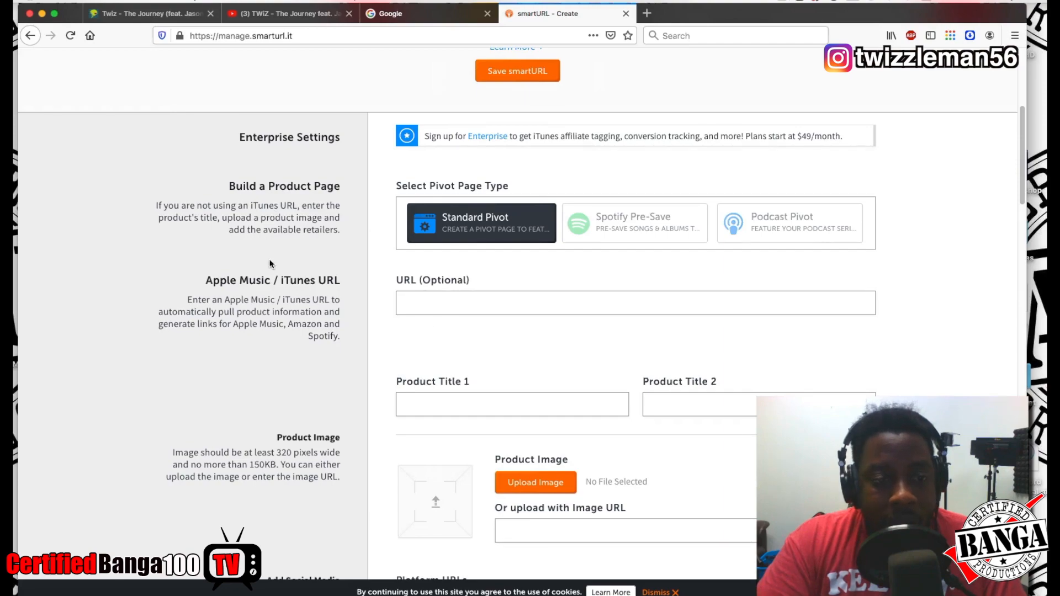
pyautogui.scroll(-1, 271, 264)
pyautogui.scroll(-10, 271, 263)
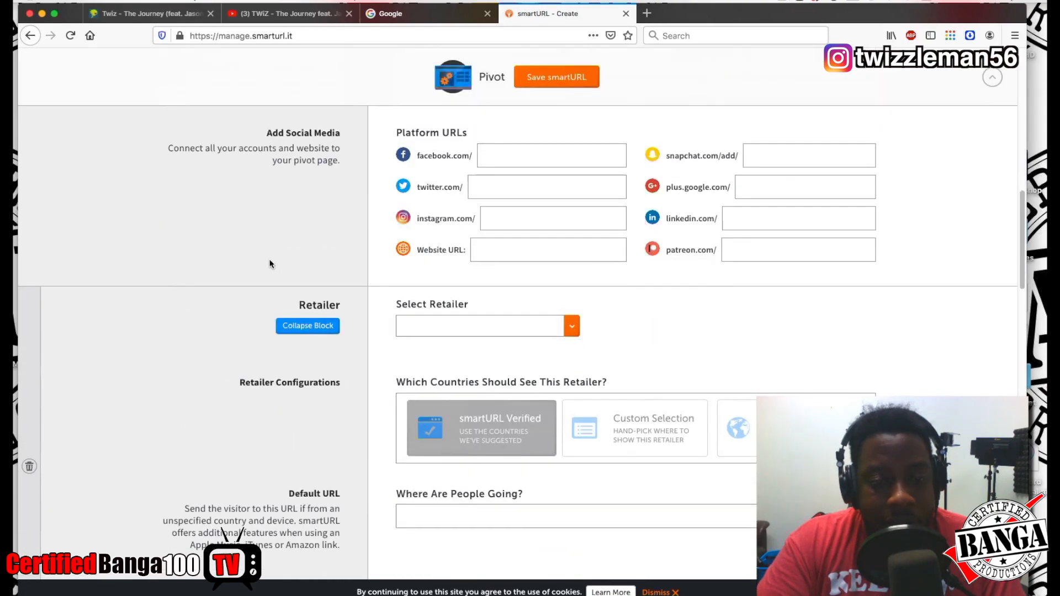
pyautogui.scroll(18, 270, 263)
pyautogui.scroll(-5, 270, 264)
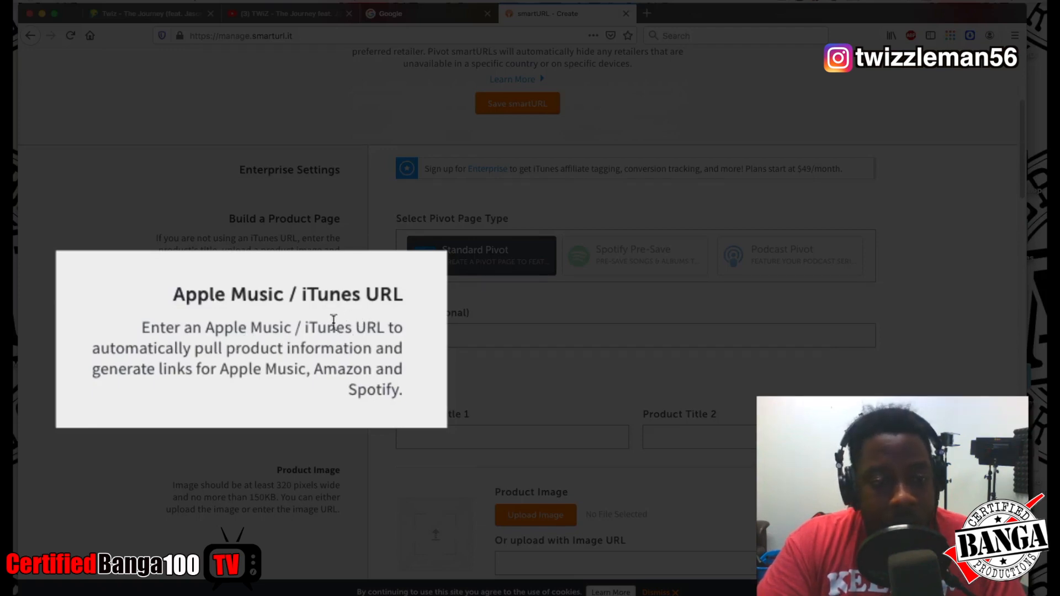
# Open the single's Apple Music page from the DistroKid store links and copy its web address.
pyautogui.click(160, 15)
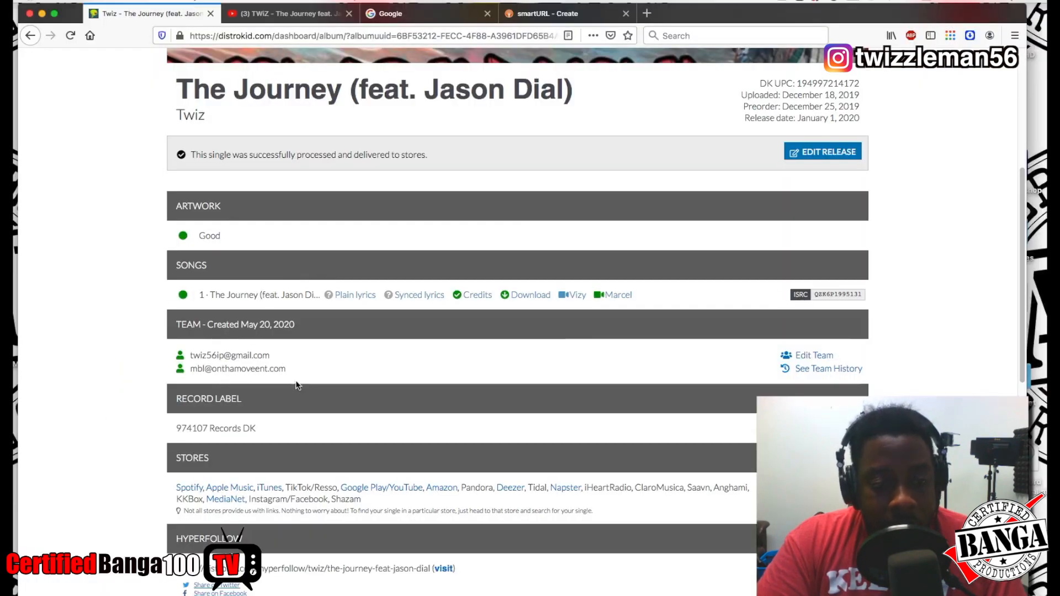
pyautogui.click(227, 488)
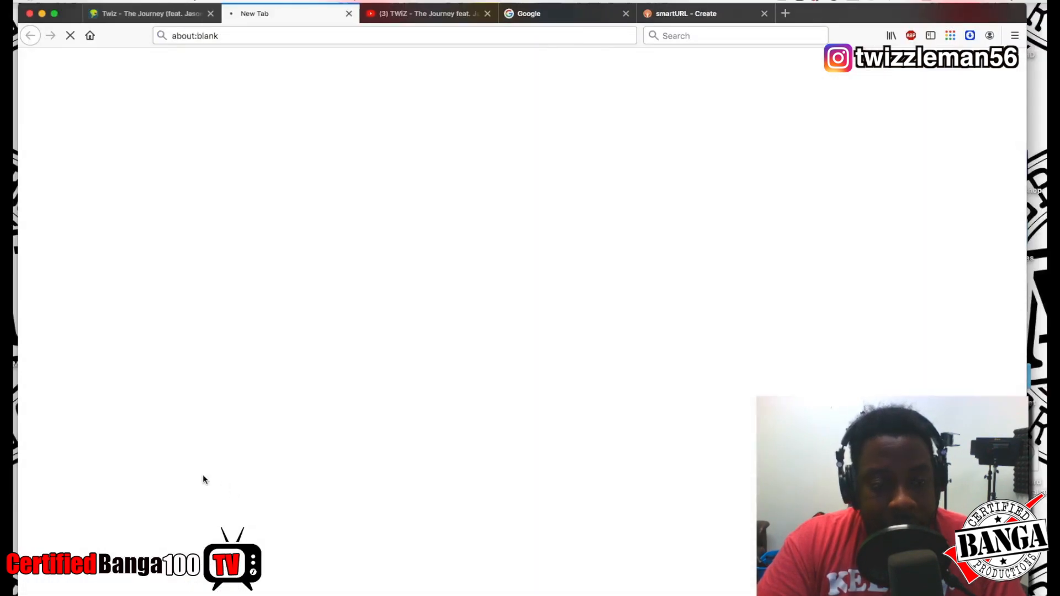
pyautogui.click(278, 35)
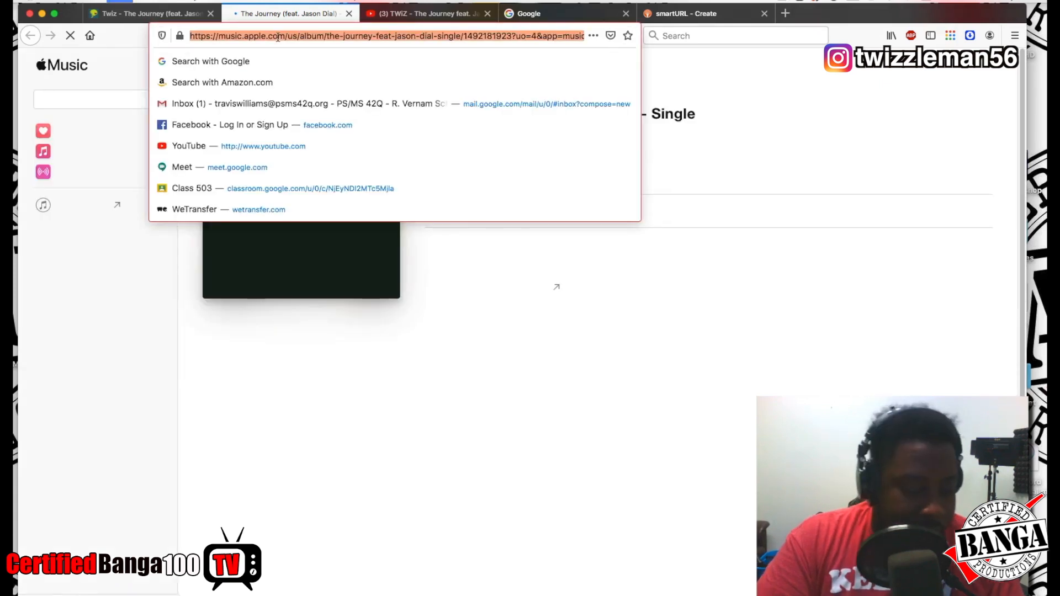
pyautogui.click(809, 66)
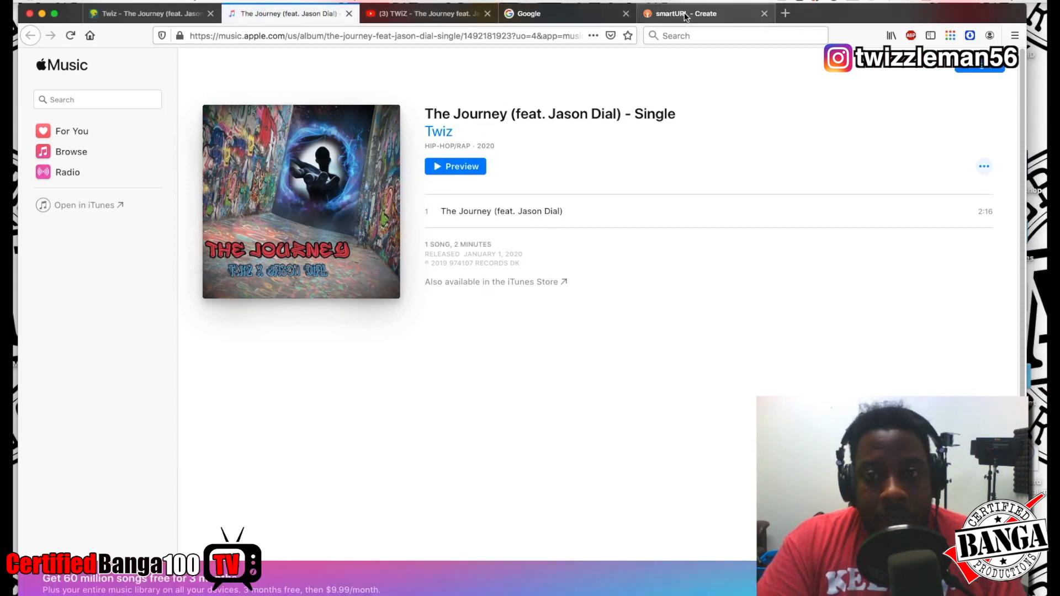
# Place the smartURL tab before the Google tab and paste the copied Apple Music link as the Pivot's optional Apple Music / iTunes URL.
pyautogui.moveTo(685, 17); pyautogui.dragTo(530, 16)
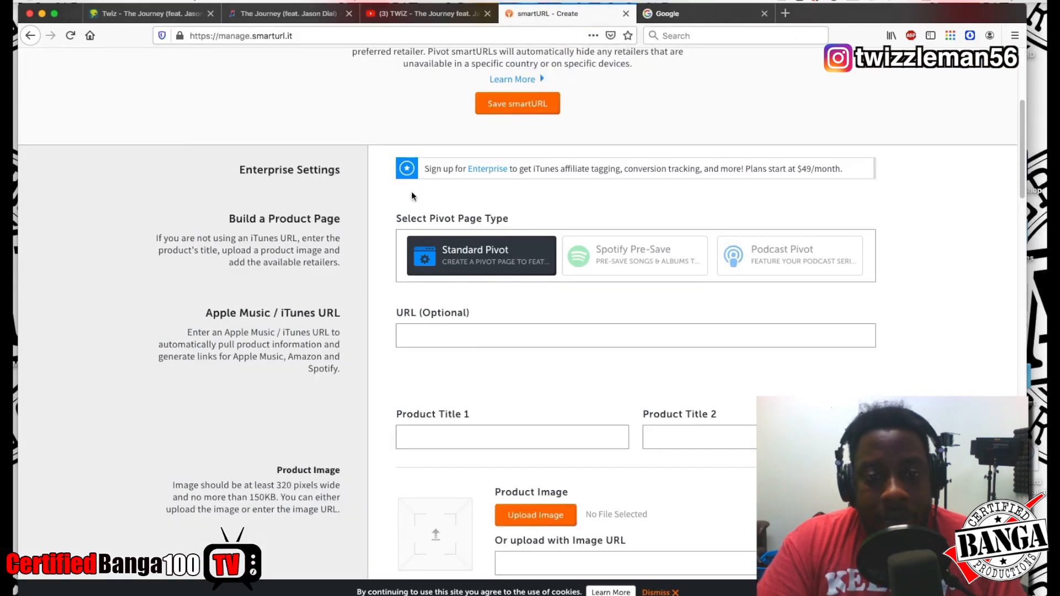
pyautogui.click(422, 337)
pyautogui.press('super+v')
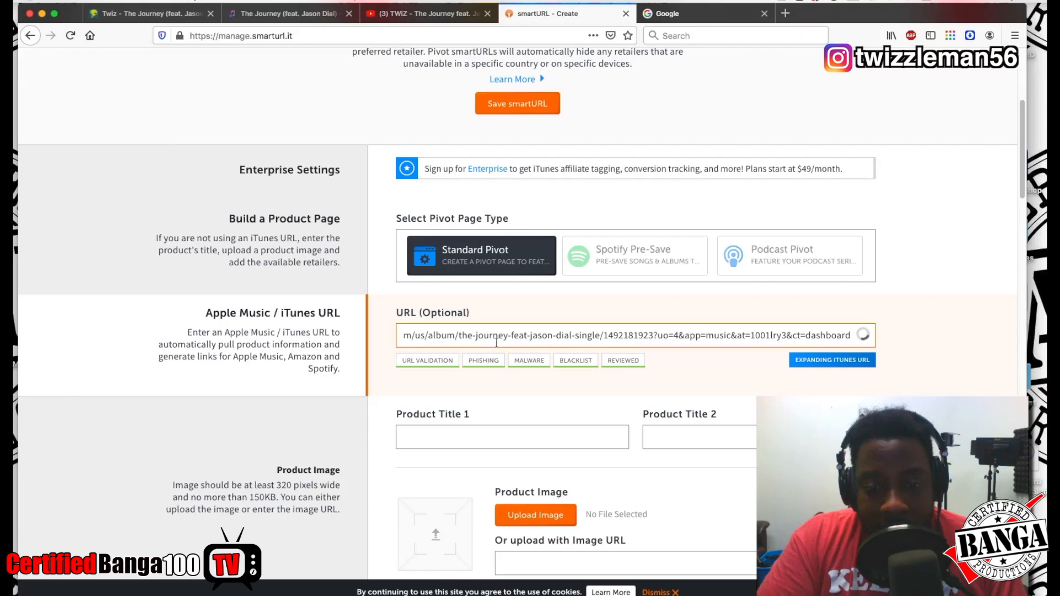
# Examine the Pivot form's product titles, product image and social media sections while the Apple Music link is expanded.
pyautogui.scroll(-2, 476, 376)
pyautogui.click(472, 373)
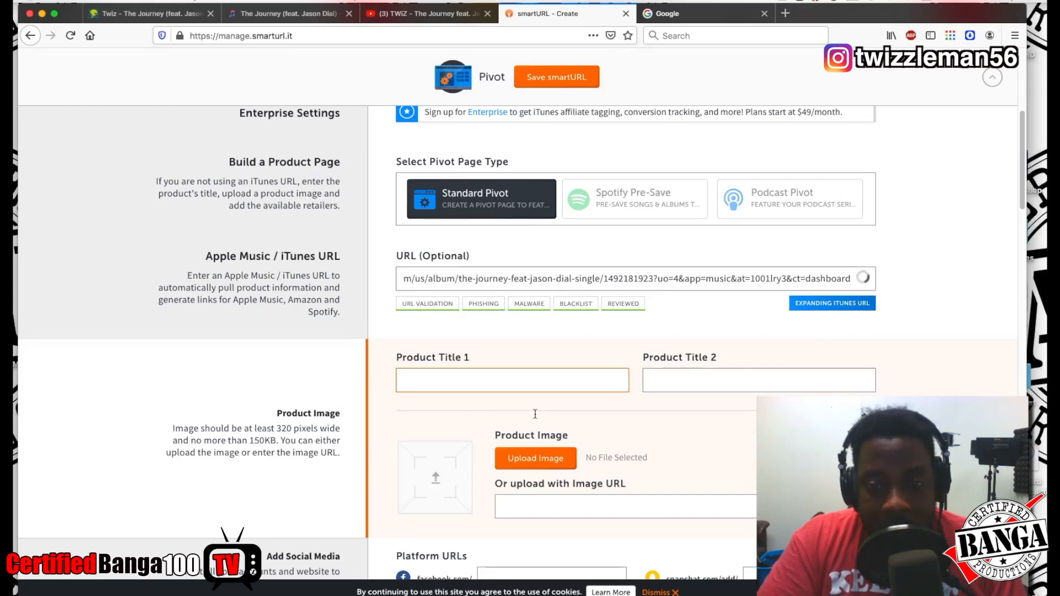
pyautogui.scroll(-1, 535, 413)
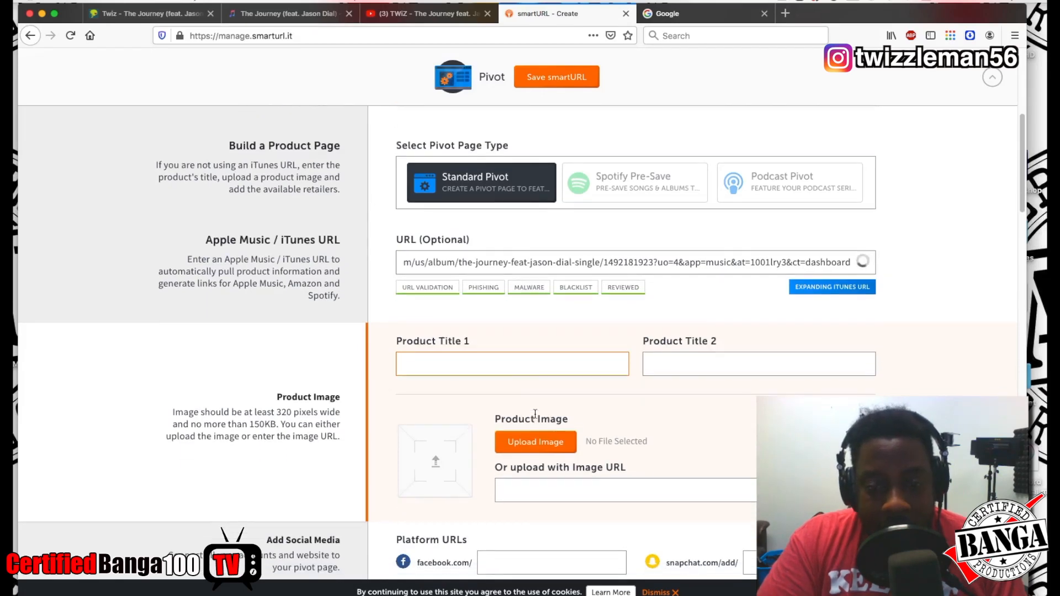
pyautogui.scroll(-3, 535, 413)
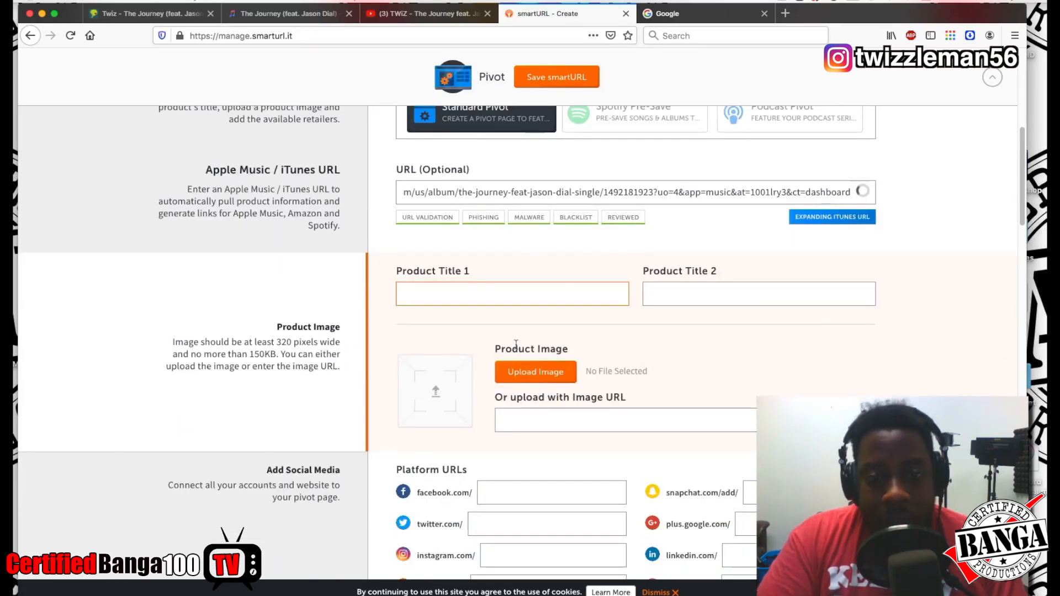
pyautogui.scroll(5, 493, 330)
pyautogui.scroll(-6, 493, 331)
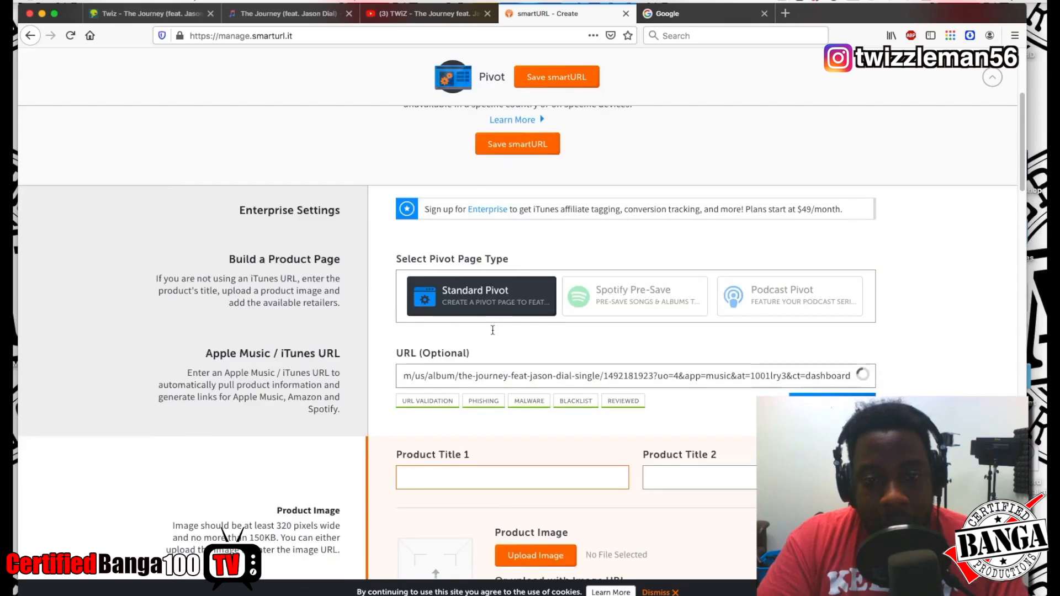
pyautogui.scroll(-3, 493, 330)
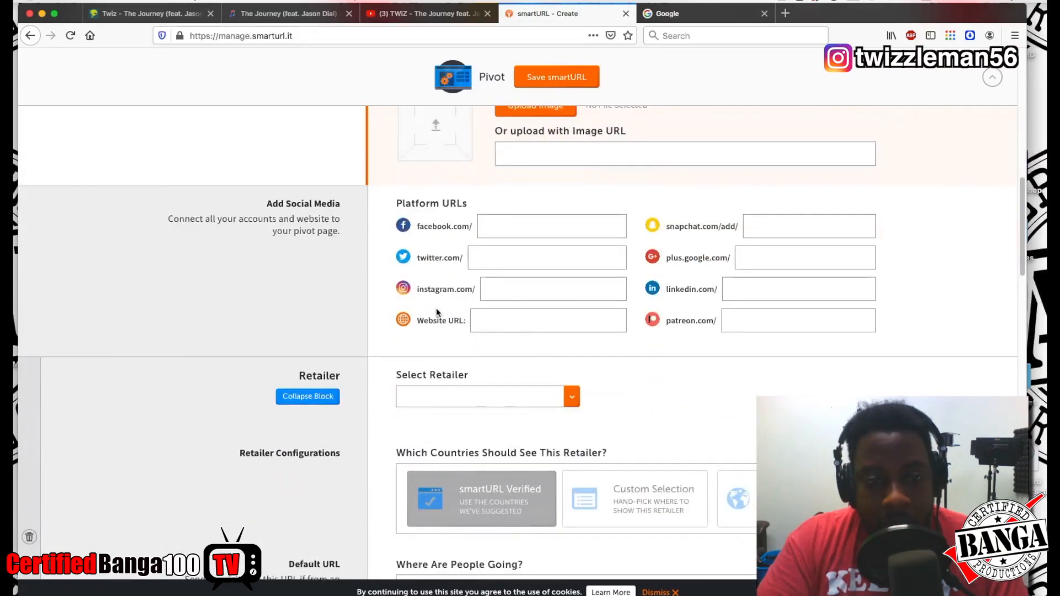
pyautogui.scroll(6, 454, 306)
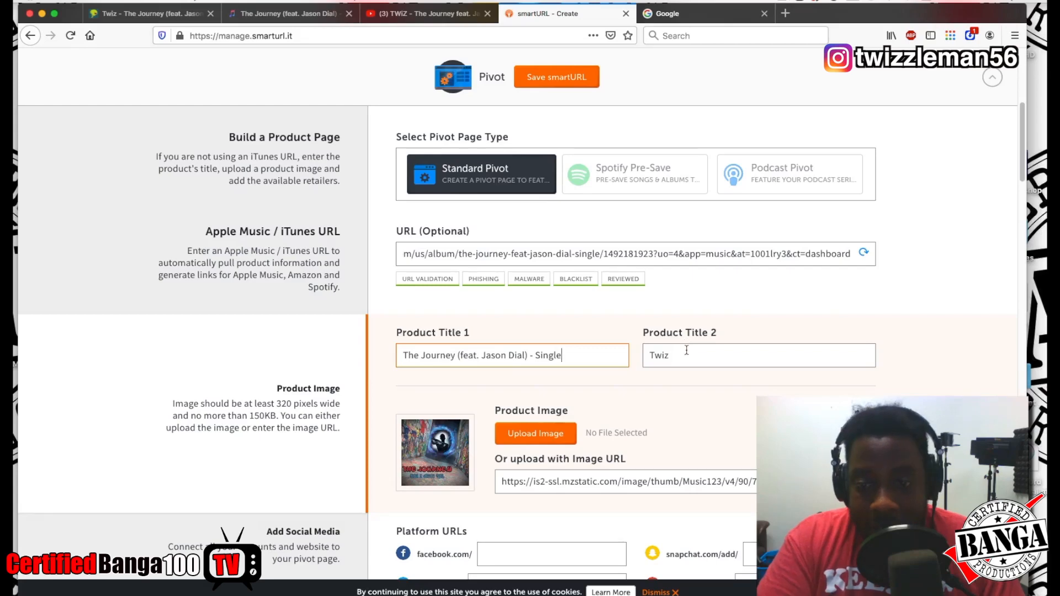
pyautogui.scroll(-1, 604, 353)
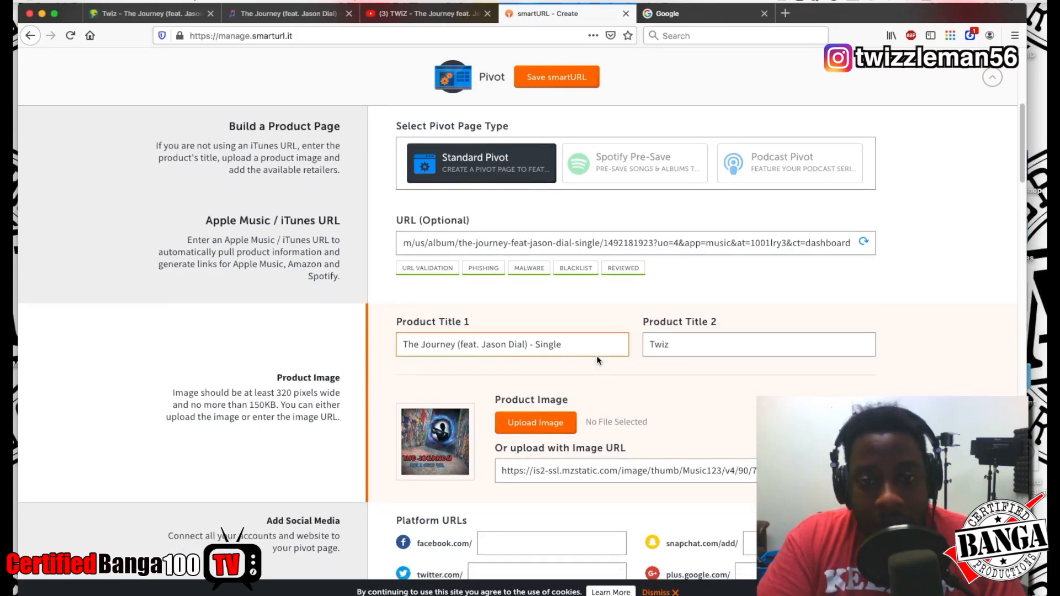
pyautogui.scroll(-4, 591, 360)
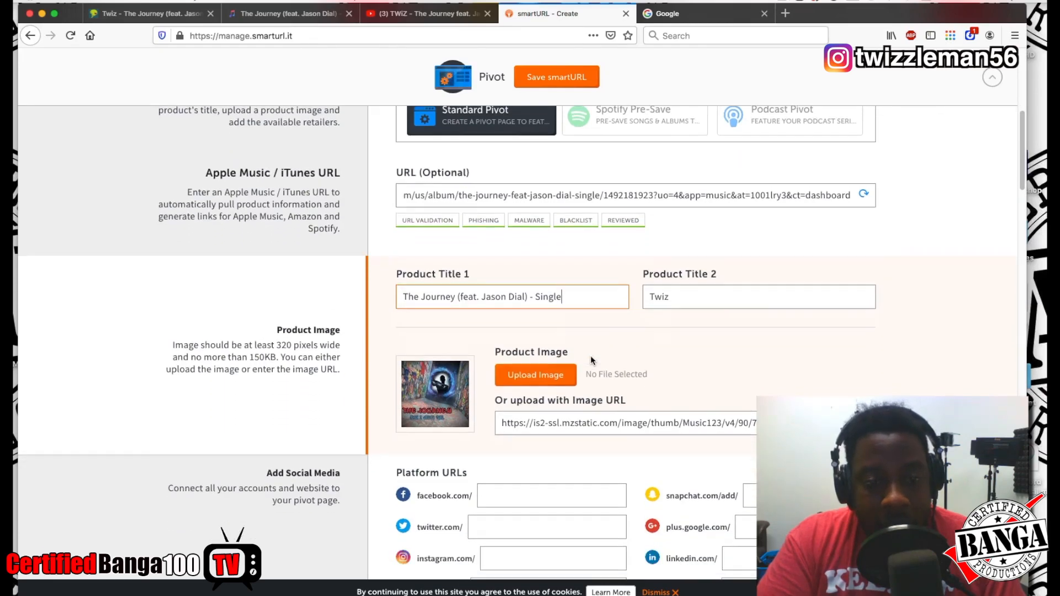
pyautogui.scroll(-2, 591, 358)
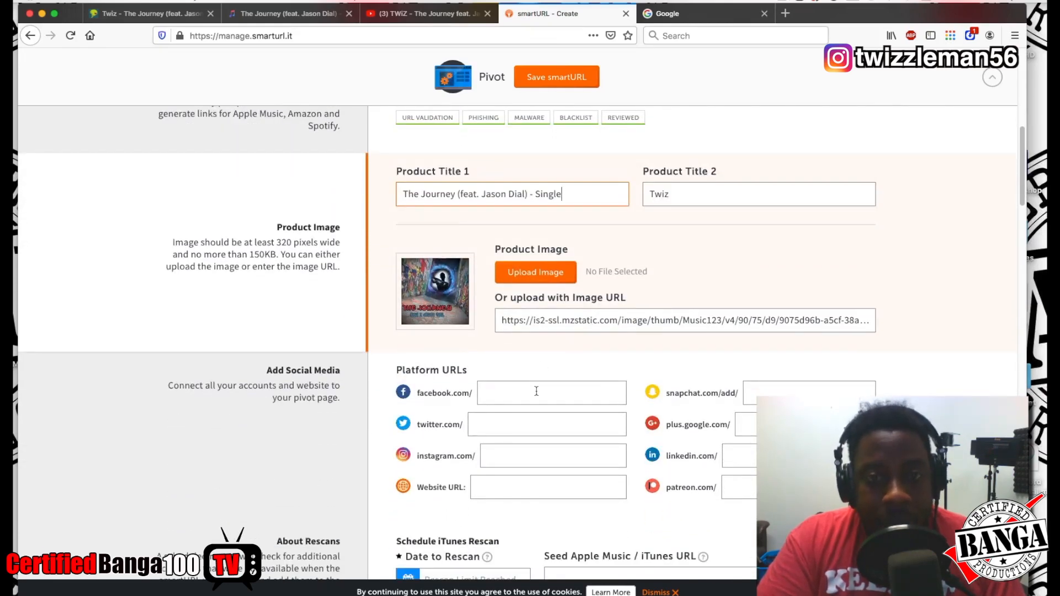
# Expand the description of The Journey's YouTube video, open the artist's Facebook link and select its page address for copying.
pyautogui.click(423, 13)
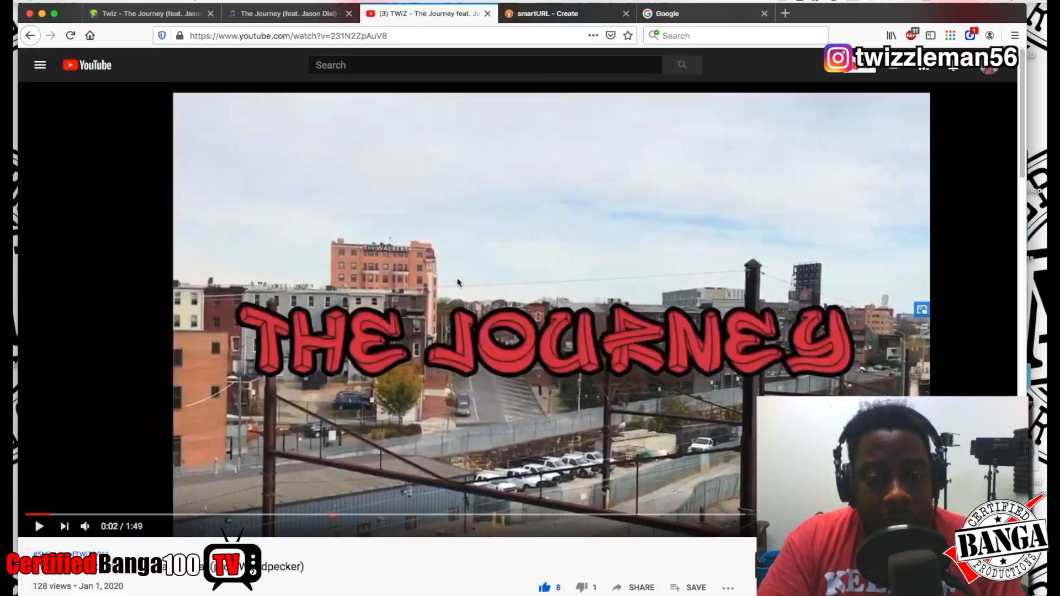
pyautogui.scroll(-12, 454, 274)
pyautogui.scroll(12, 406, 269)
pyautogui.scroll(-6, 224, 293)
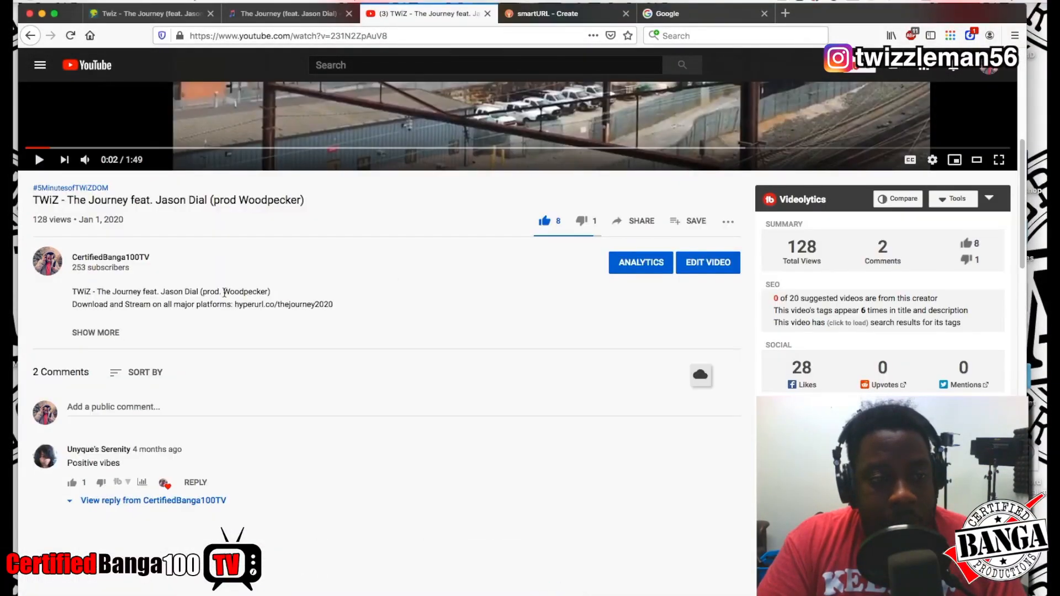
pyautogui.click(132, 335)
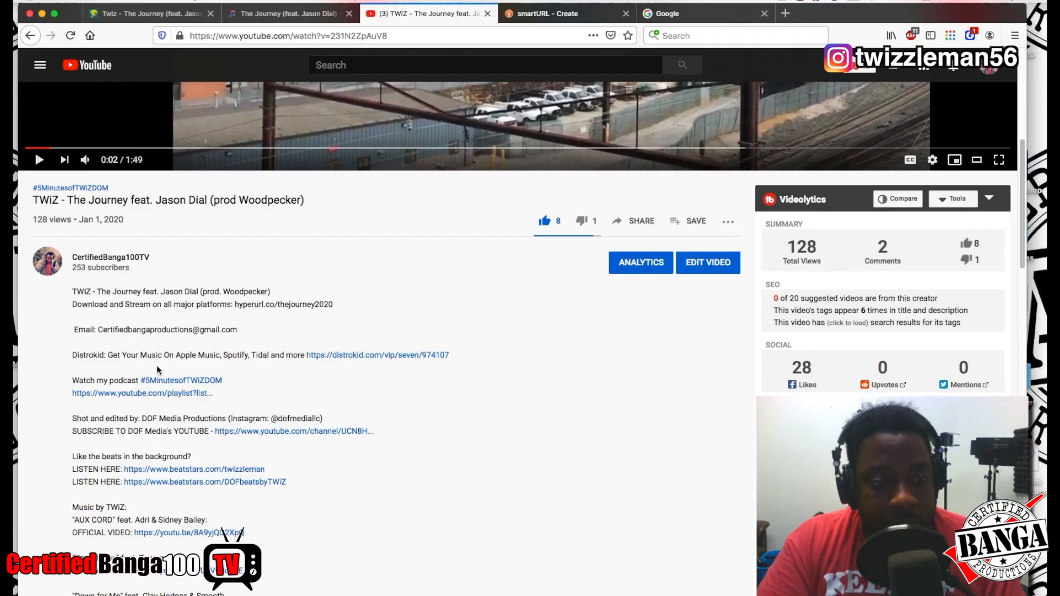
pyautogui.scroll(-4, 157, 367)
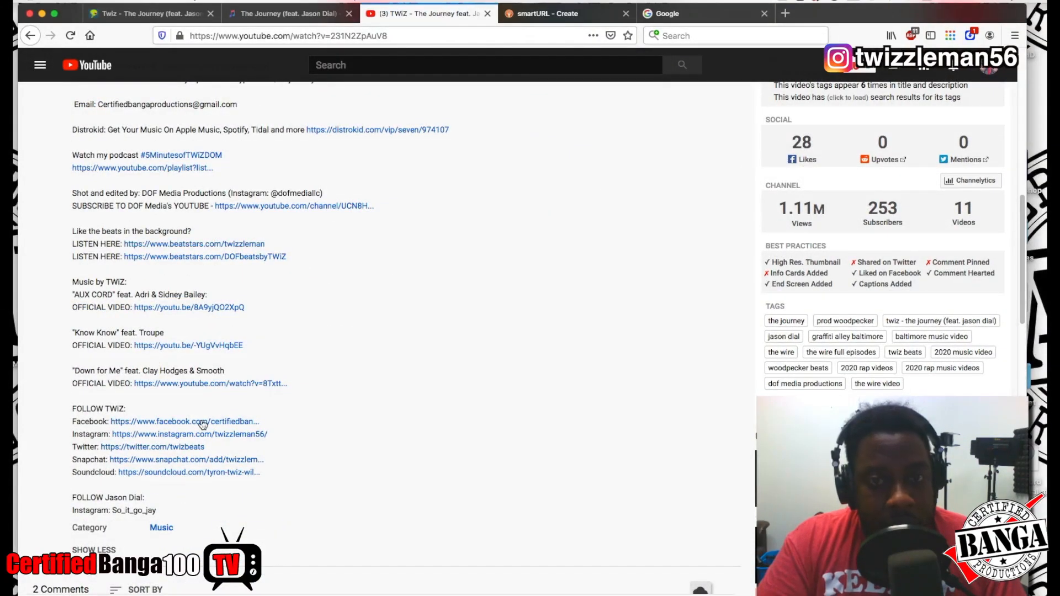
pyautogui.click(202, 423)
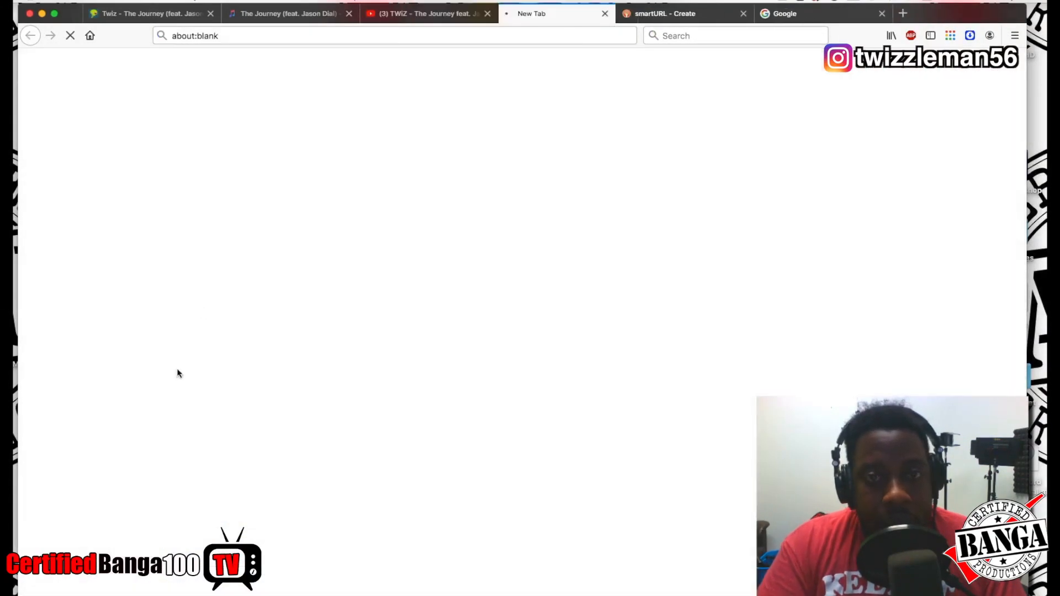
pyautogui.tripleClick(315, 36)
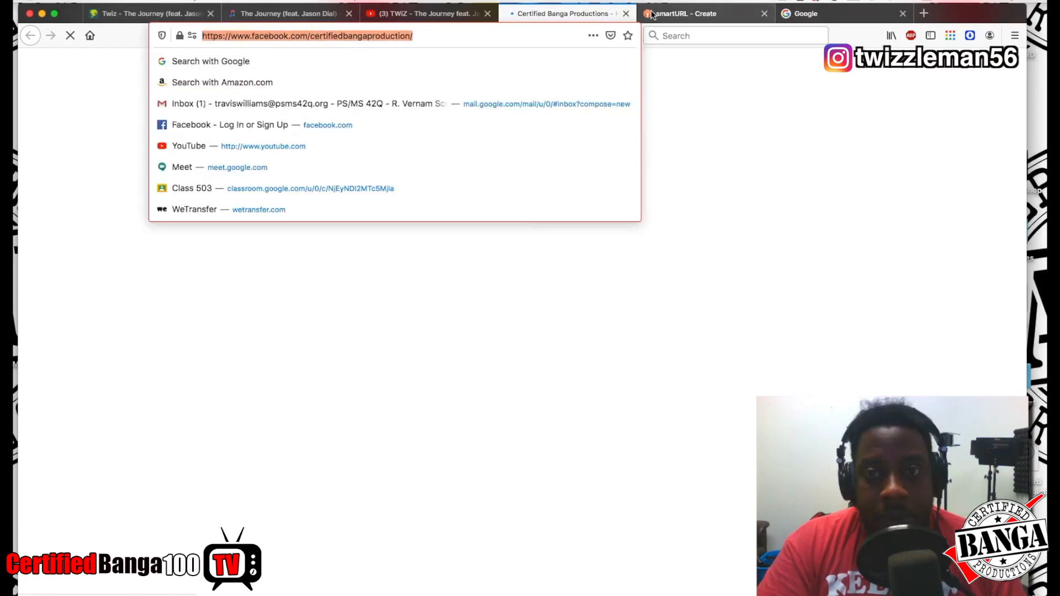
# Close the Facebook page and fill in certifiedbangaproduction/ as the Facebook platform URL in the smartURL form.
pyautogui.click(626, 13)
pyautogui.click(558, 14)
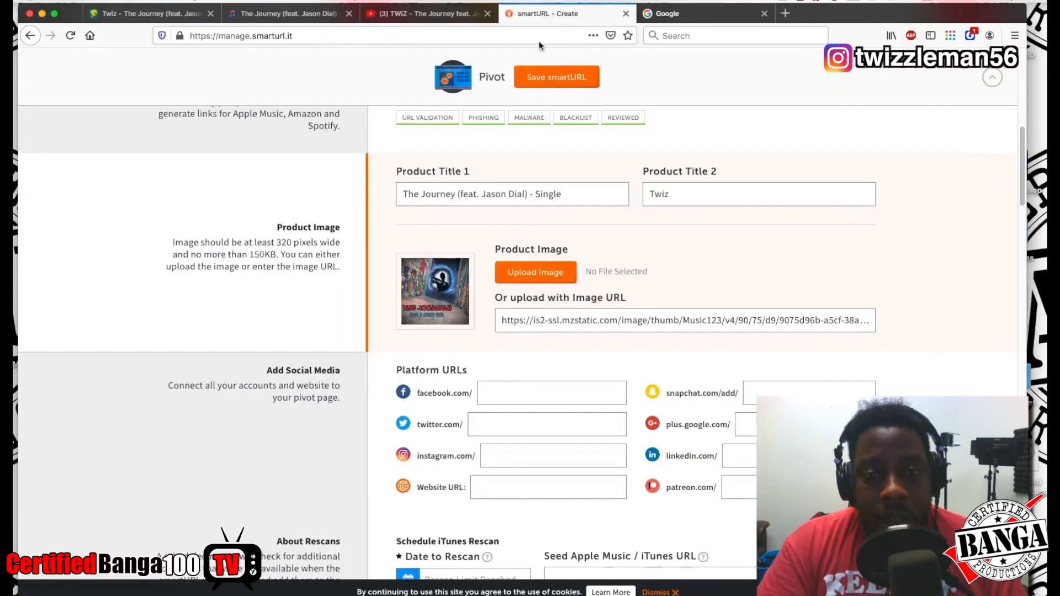
pyautogui.click(519, 392)
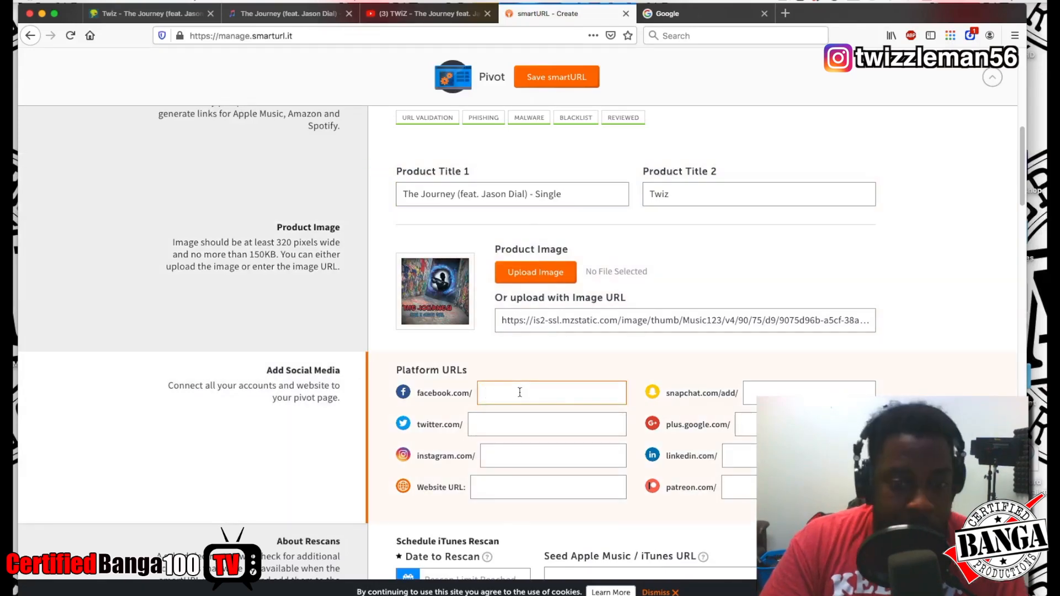
pyautogui.write('certifiedbangaproduction/')
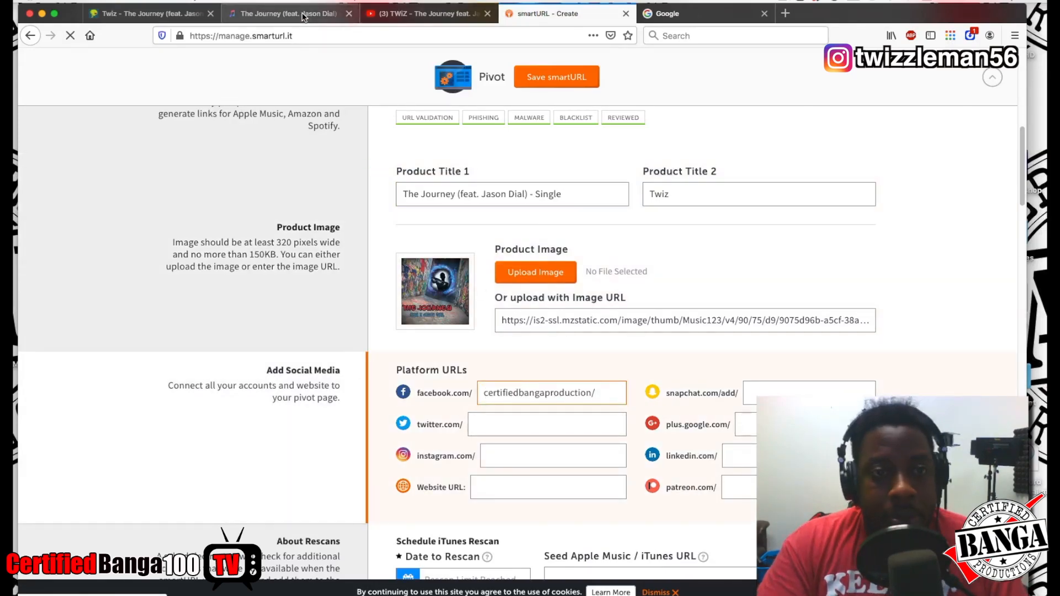
# Get the Instagram address from the YouTube description and fill in twizzleman56/ for Instagram and twizbeats for Twitter in the smartURL form.
pyautogui.click(400, 14)
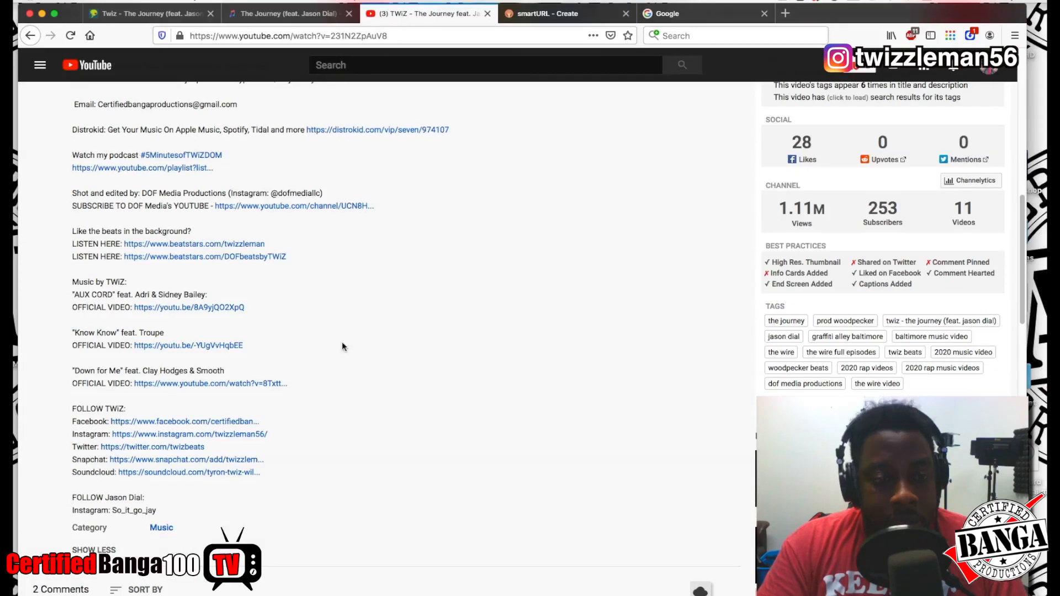
pyautogui.click(184, 435)
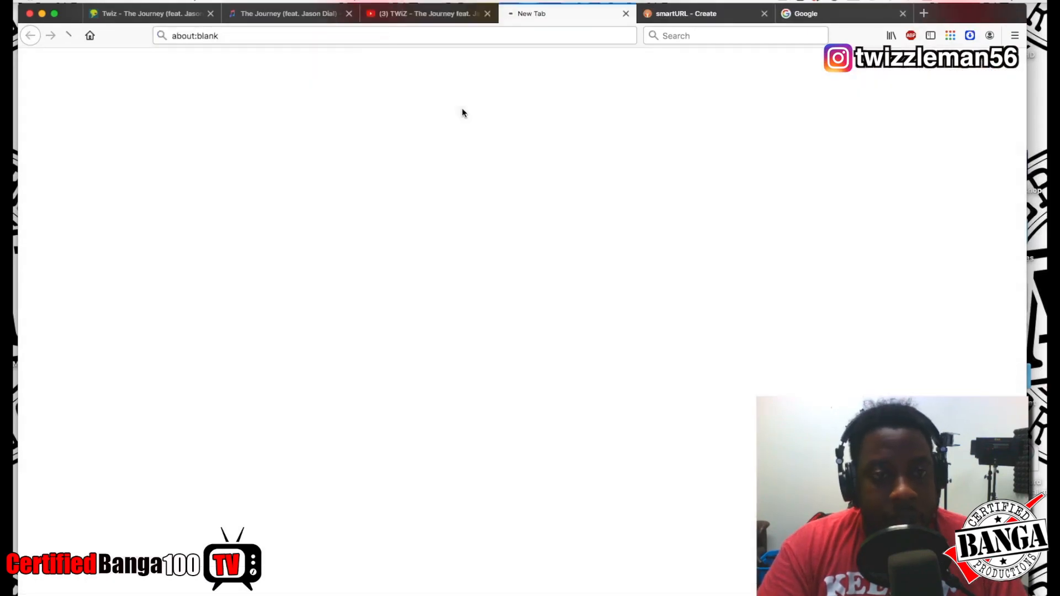
pyautogui.click(280, 34)
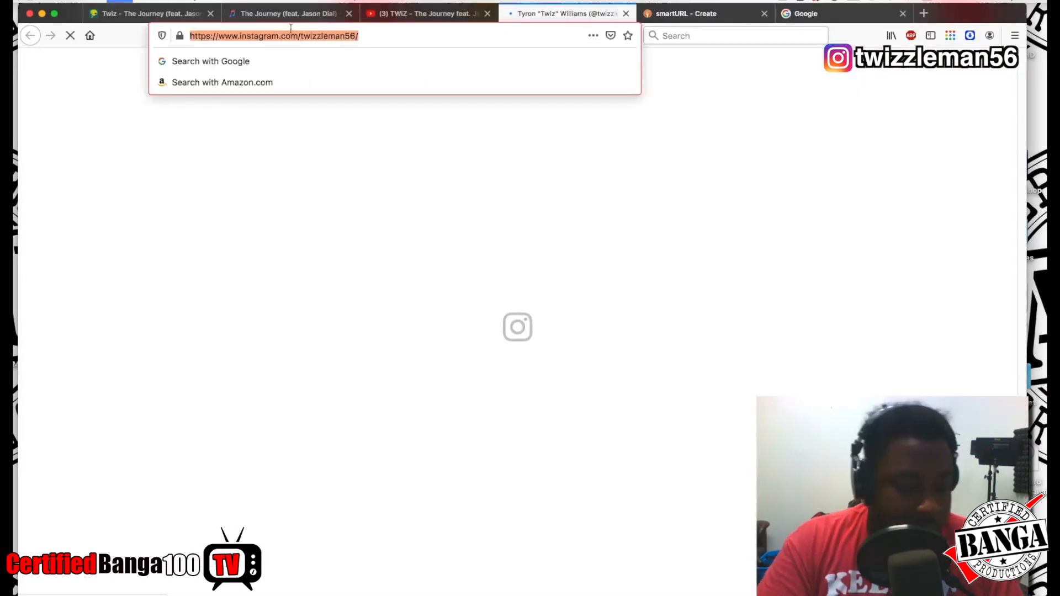
pyautogui.click(625, 14)
pyautogui.click(550, 15)
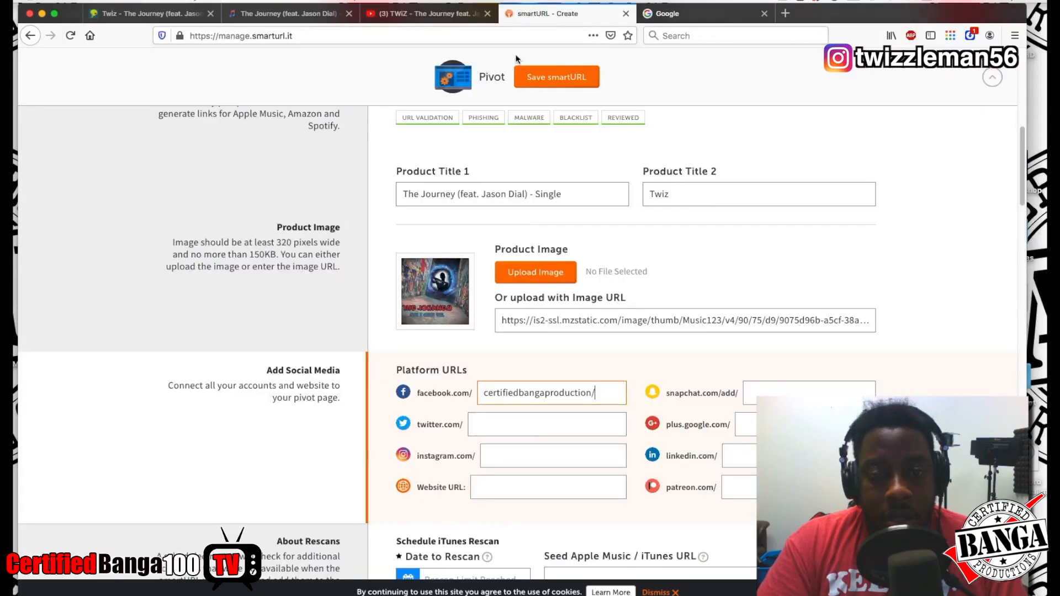
pyautogui.click(519, 454)
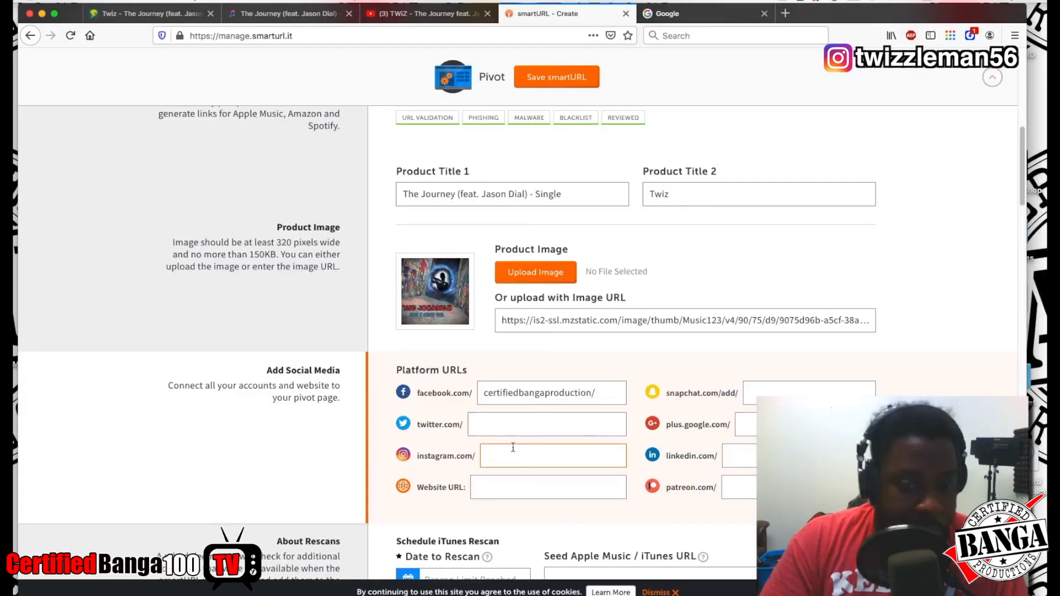
pyautogui.write('twizzleman56/')
pyautogui.click(502, 422)
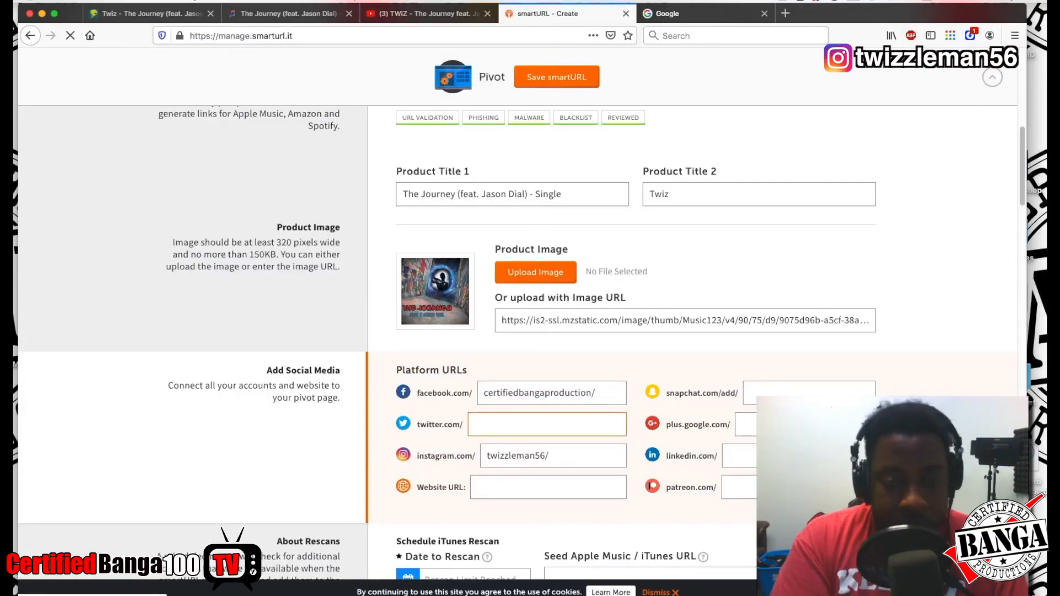
pyautogui.write('twizbeats')
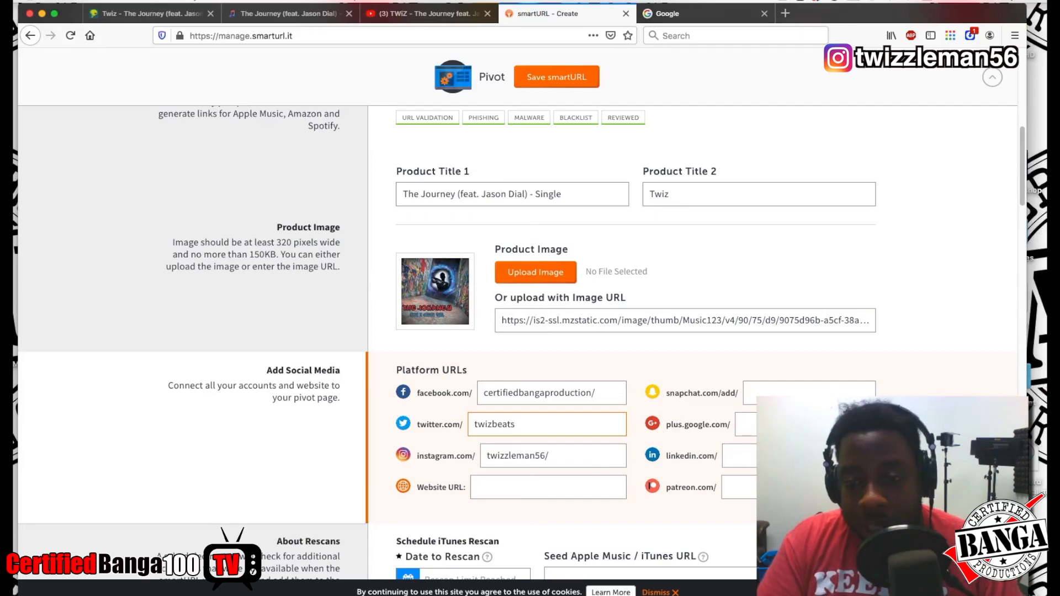
# Get the Snapchat address from the YouTube description and fill in twizzleman56 as the Snapchat platform URL in the smartURL form.
pyautogui.click(428, 13)
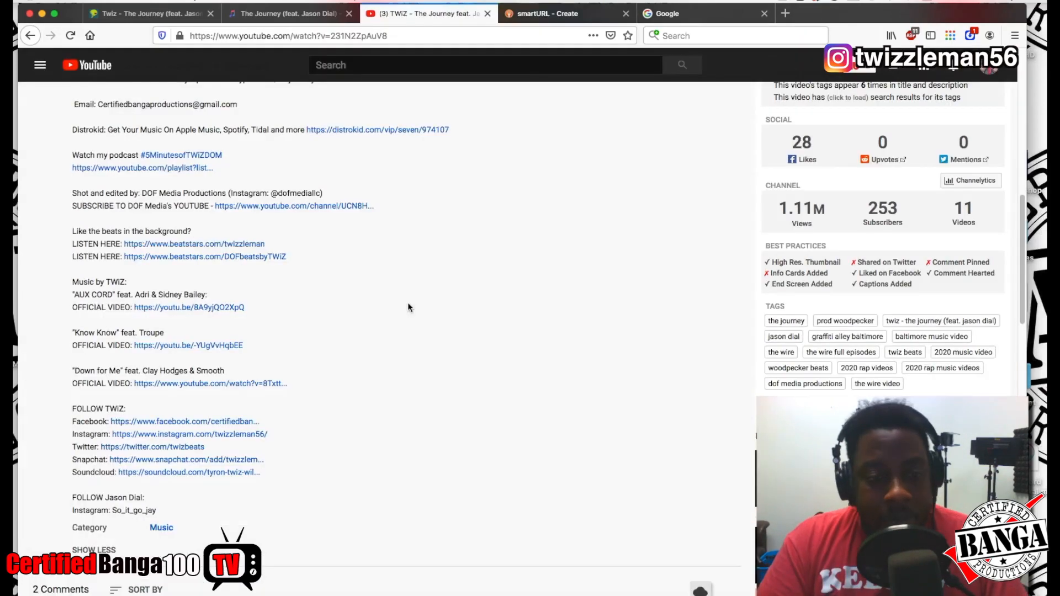
pyautogui.click(176, 461)
pyautogui.click(329, 34)
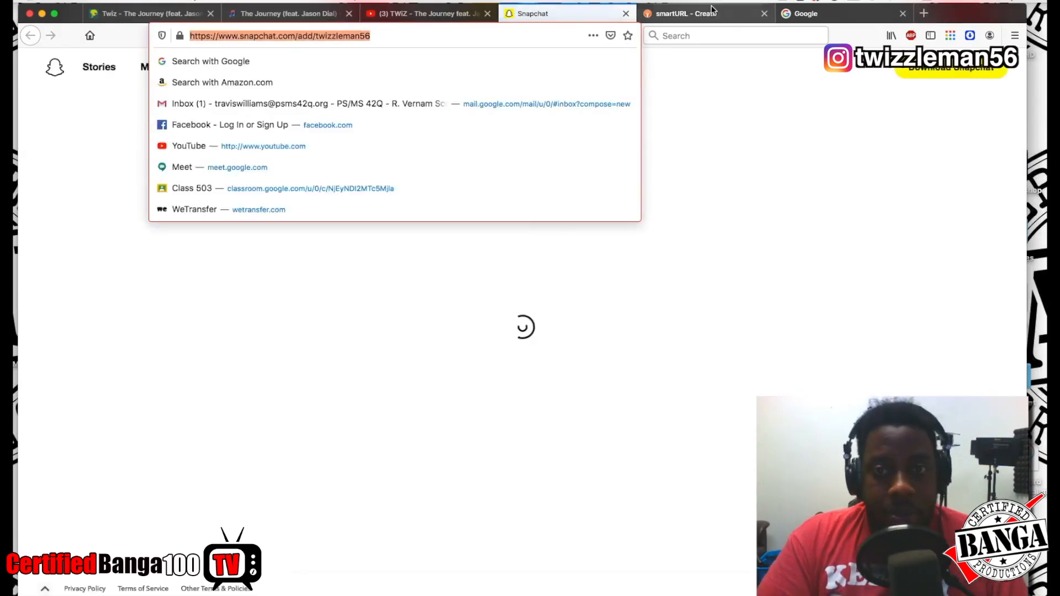
pyautogui.click(628, 16)
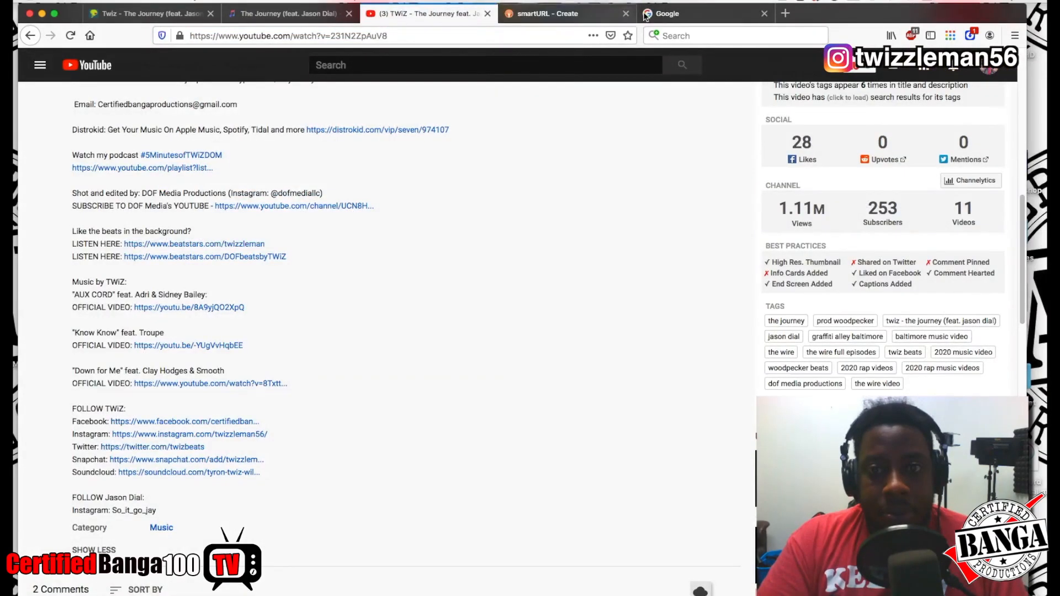
pyautogui.click(552, 13)
pyautogui.click(811, 393)
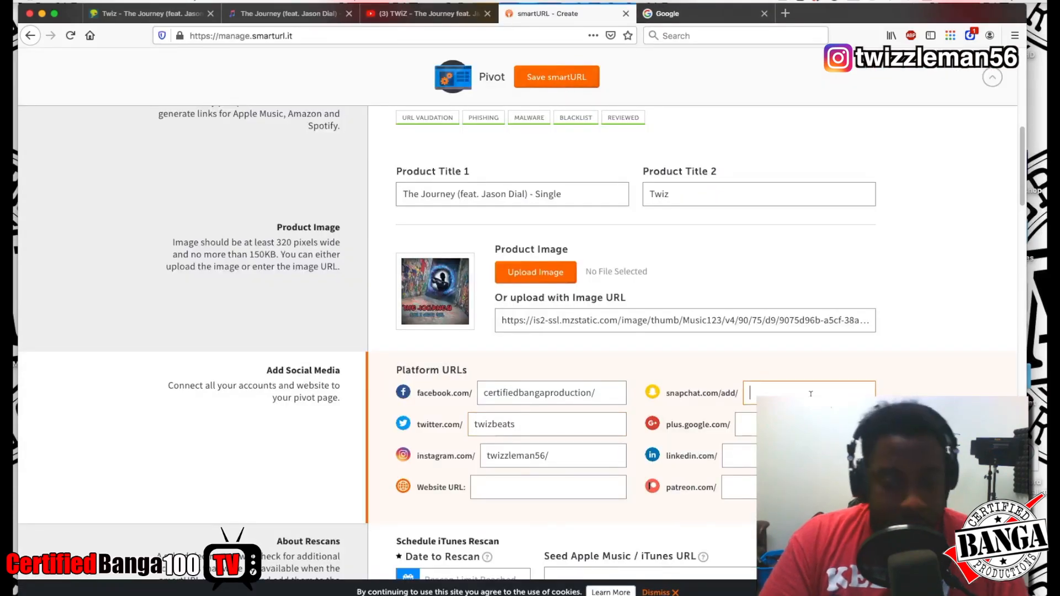
pyautogui.write('twizzleman56')
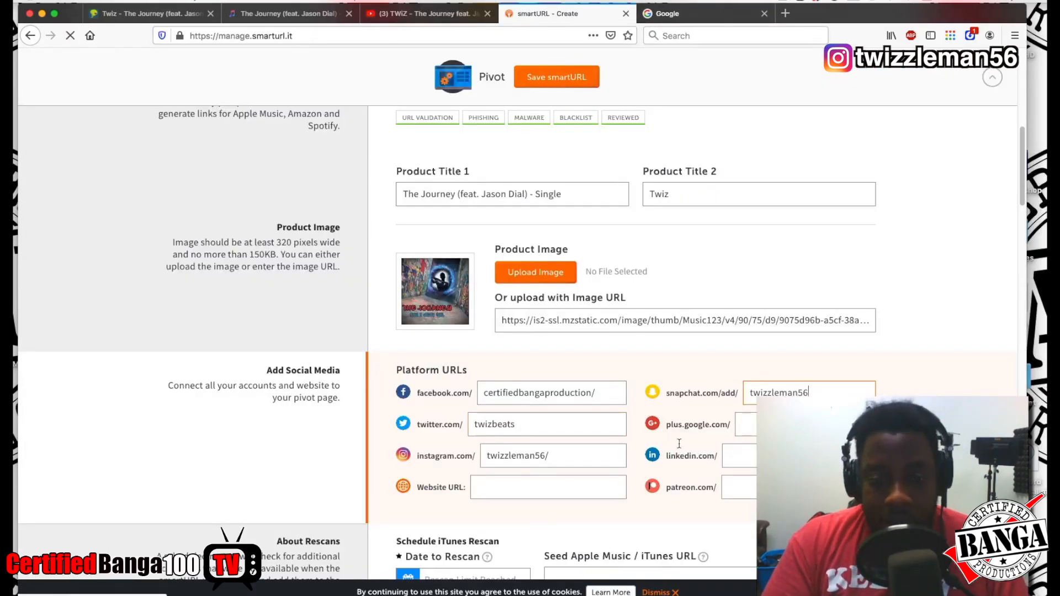
# Review the Pivot form from the page type and product details through the social media links to the retailer sections.
pyautogui.scroll(5, 616, 382)
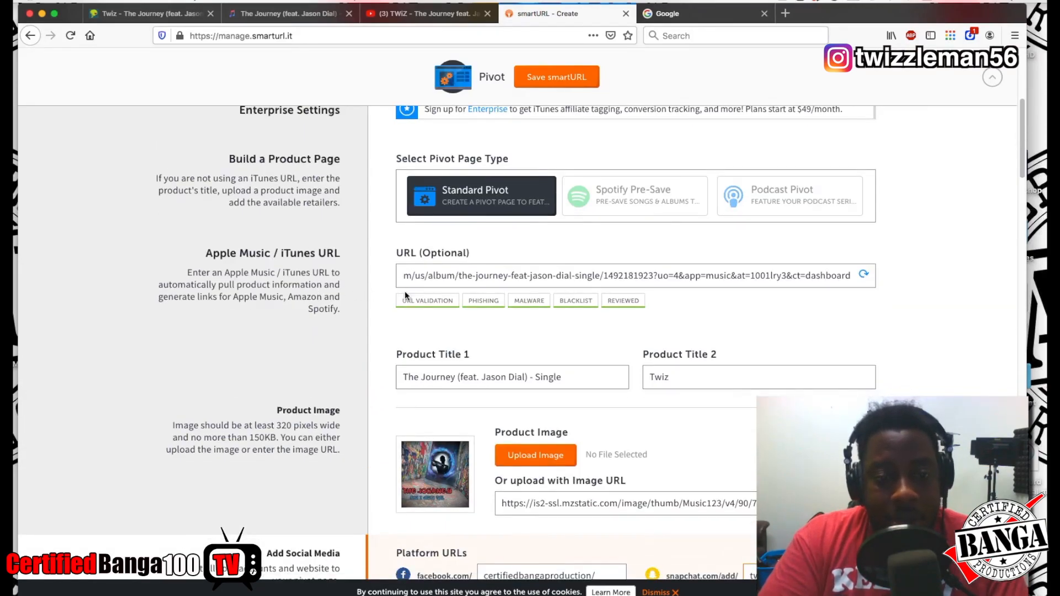
pyautogui.scroll(-7, 405, 296)
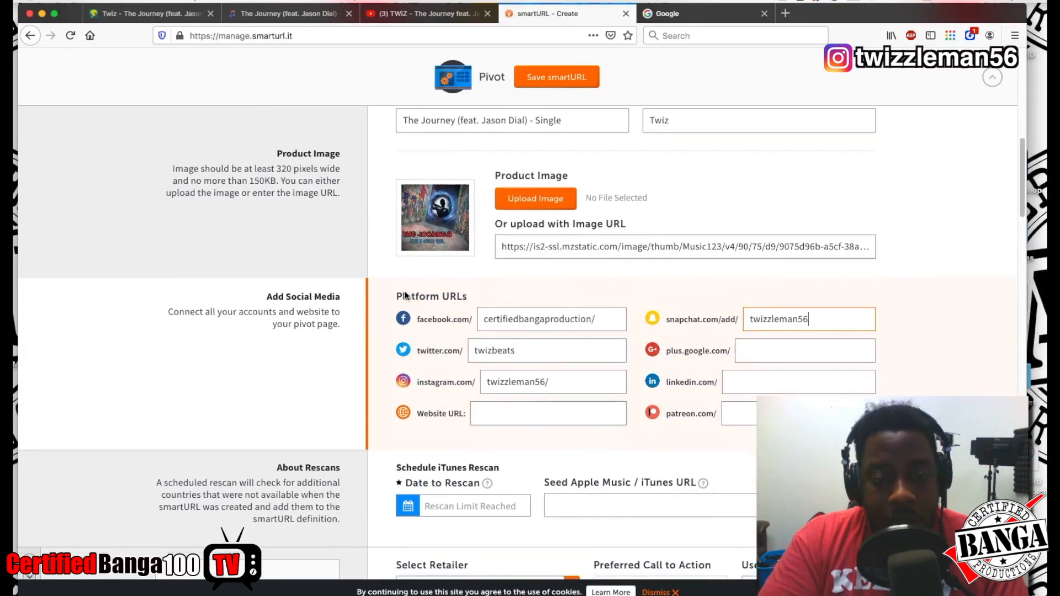
pyautogui.scroll(-6, 405, 296)
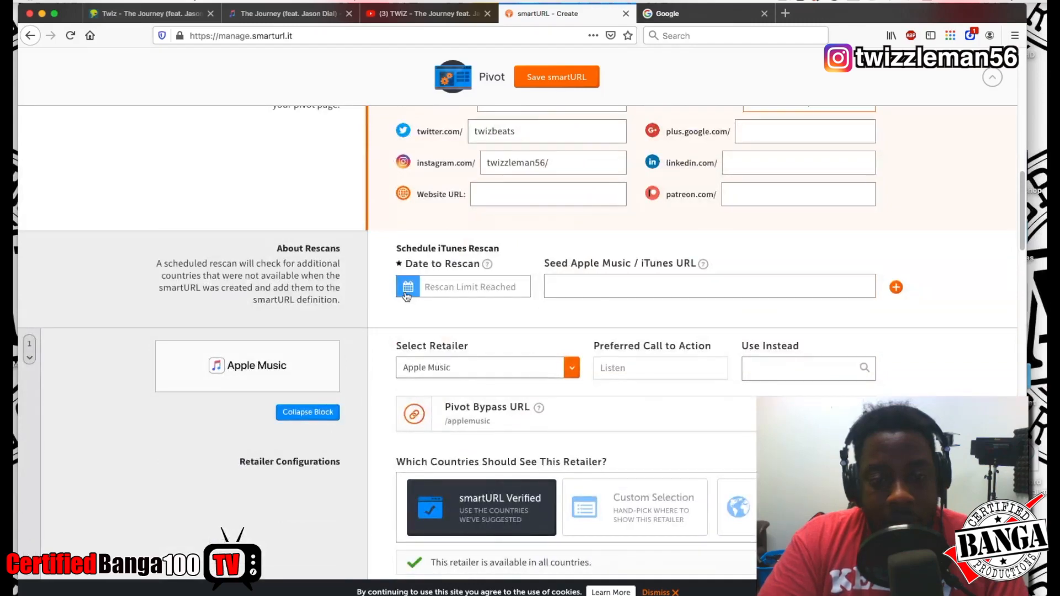
pyautogui.scroll(-6, 405, 296)
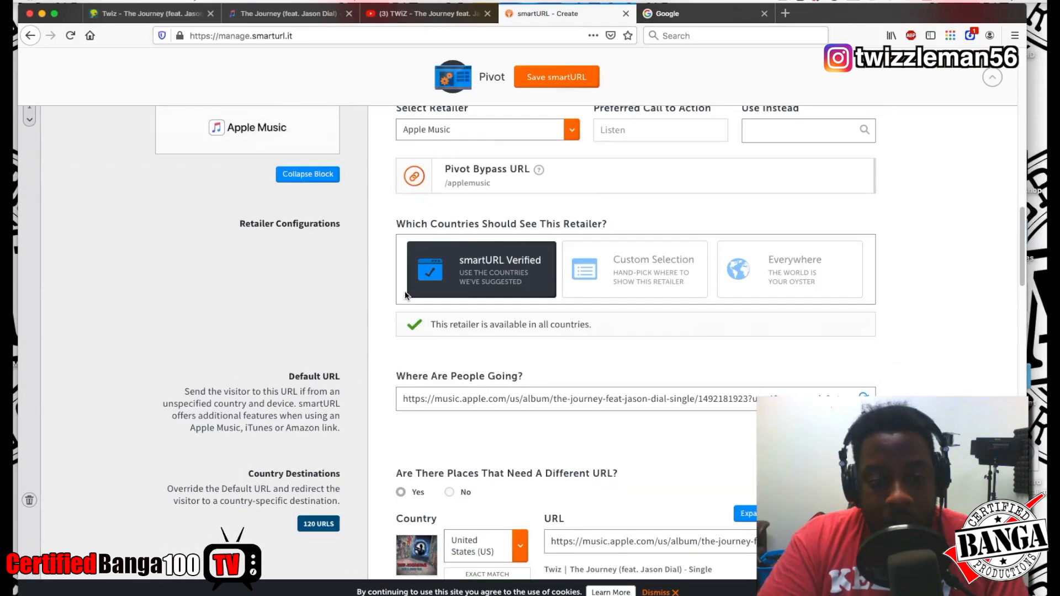
pyautogui.scroll(-7, 406, 293)
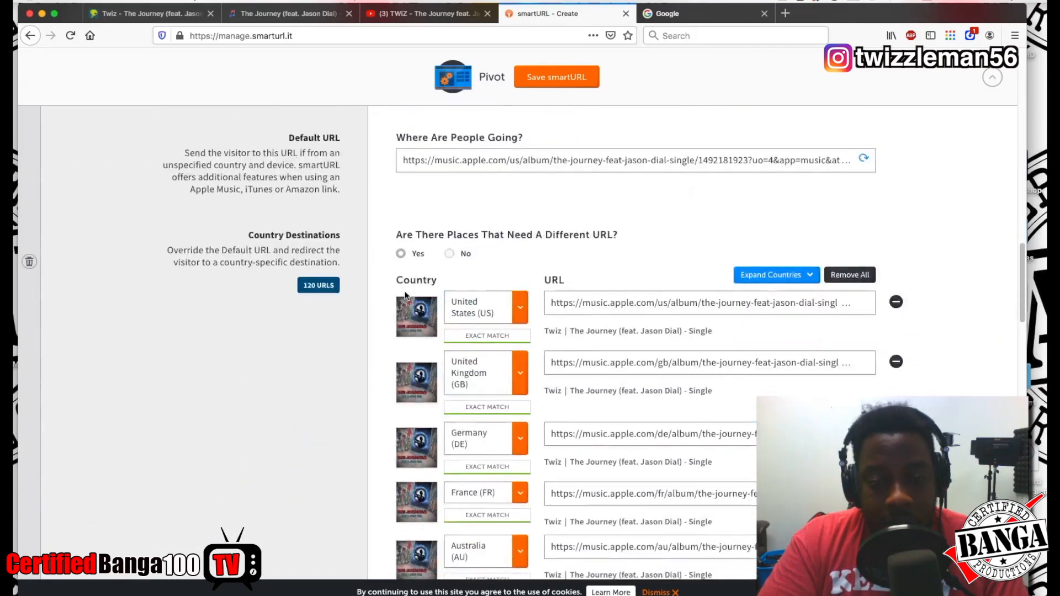
pyautogui.scroll(20, 405, 292)
pyautogui.scroll(4, 405, 296)
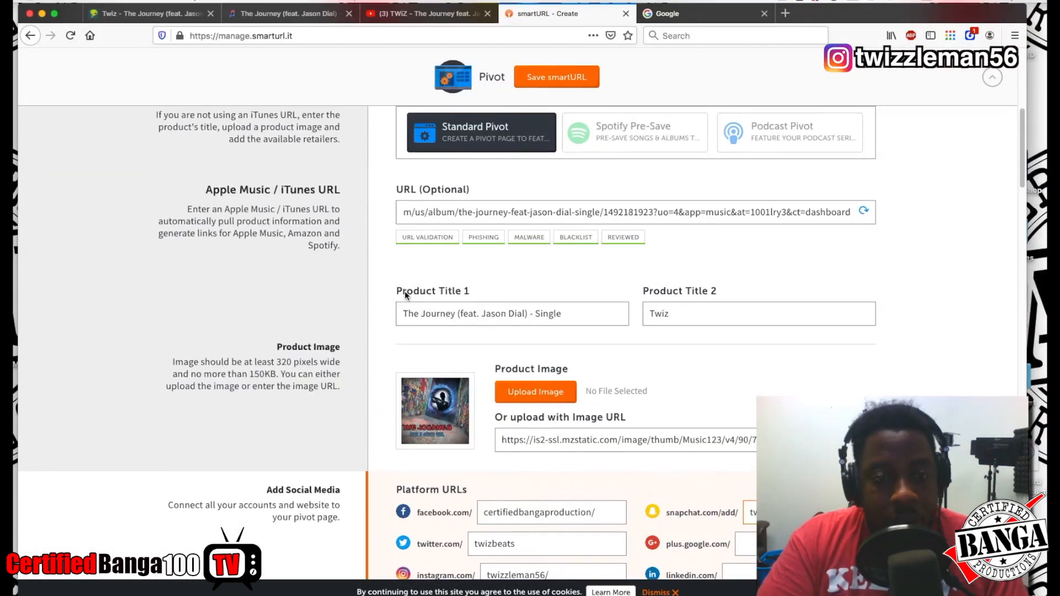
pyautogui.scroll(2, 387, 282)
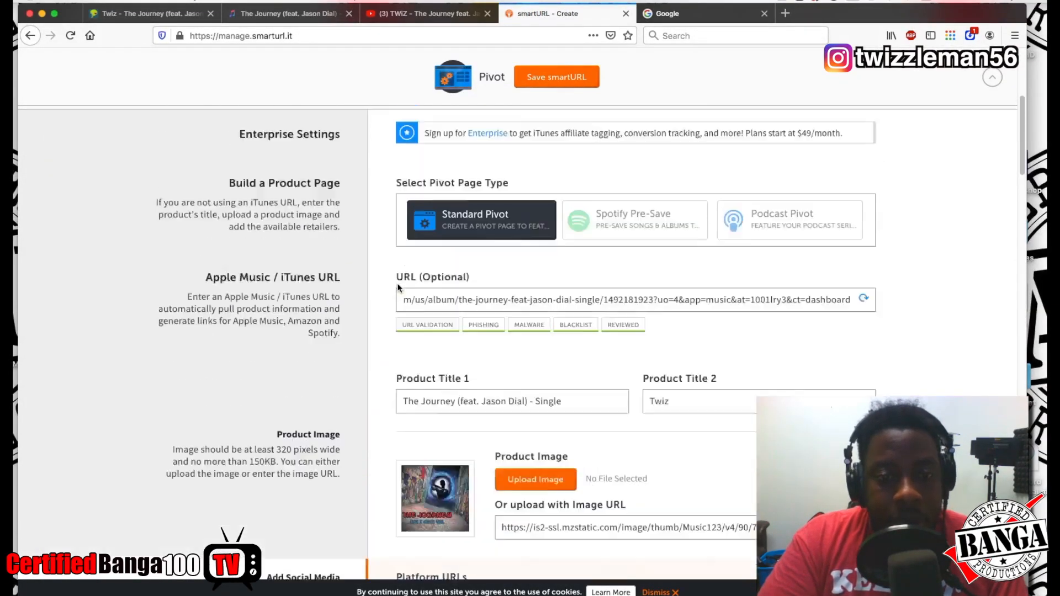
pyautogui.scroll(4, 338, 285)
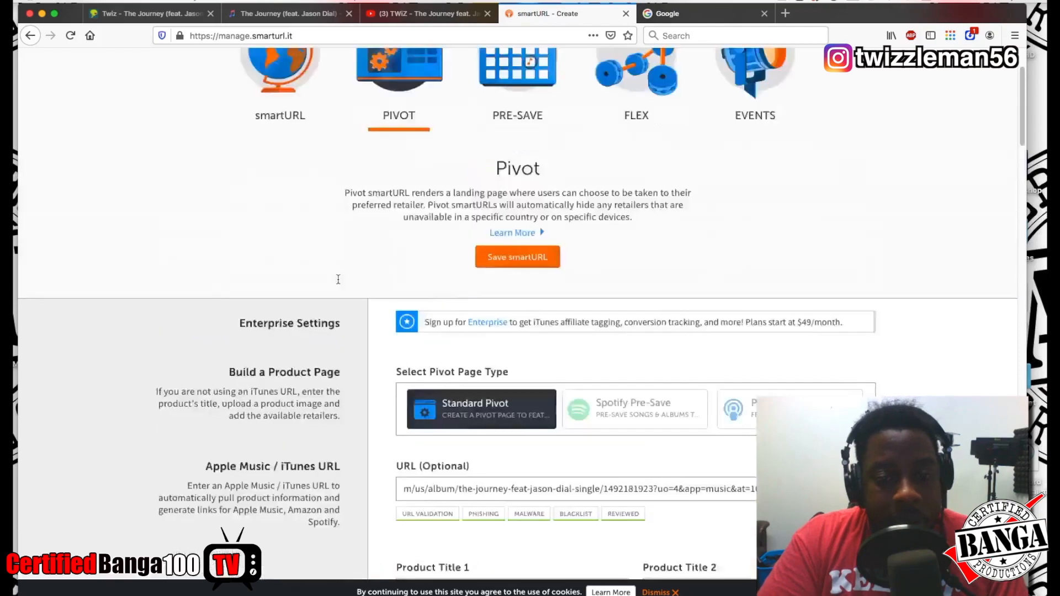
pyautogui.scroll(-5, 420, 322)
pyautogui.scroll(-5, 487, 382)
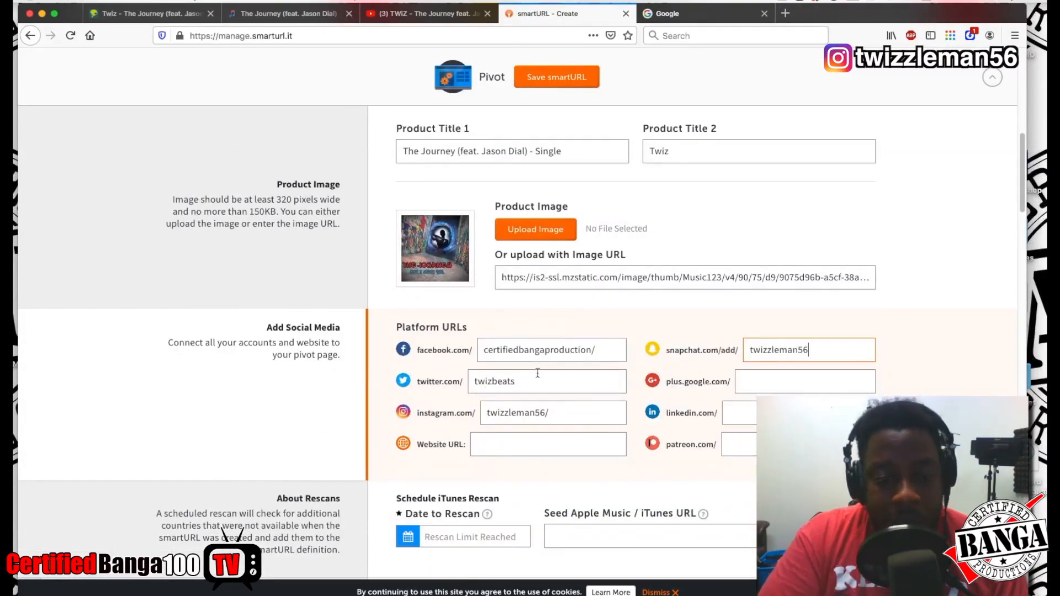
pyautogui.scroll(-3, 538, 372)
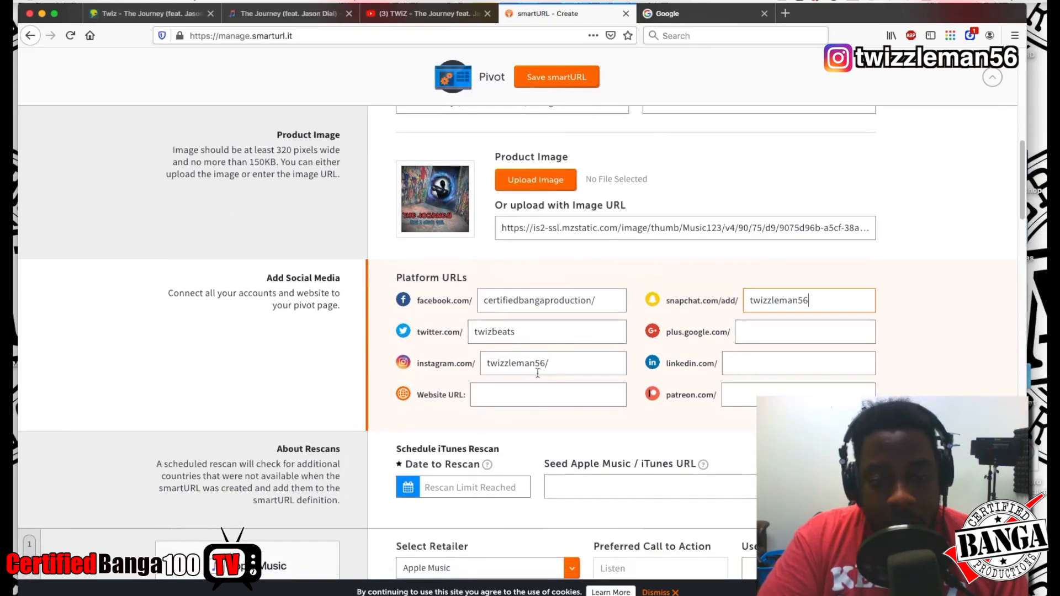
pyautogui.scroll(-3, 538, 374)
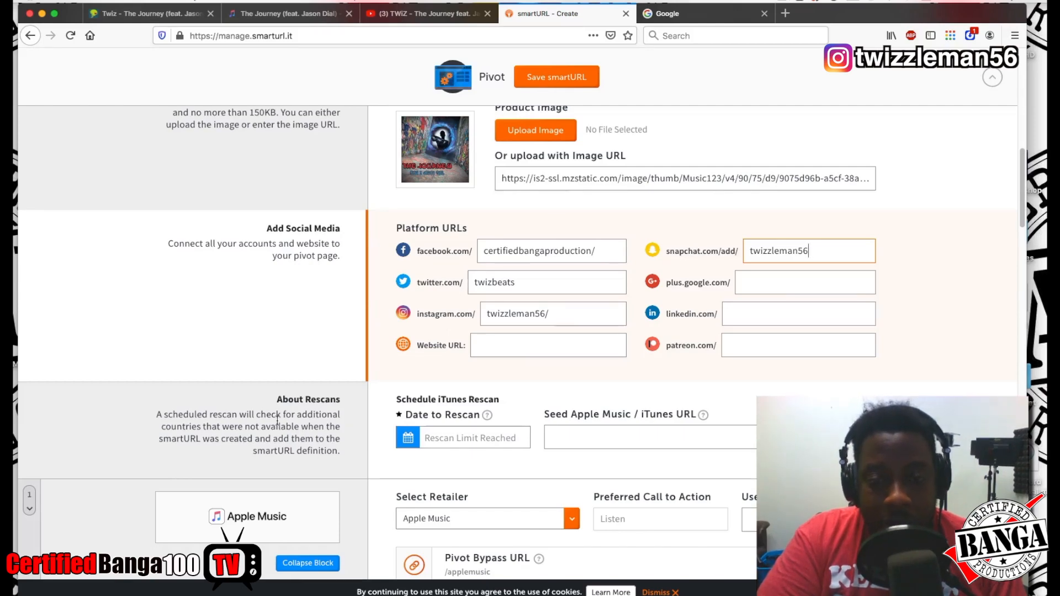
pyautogui.scroll(-1, 277, 421)
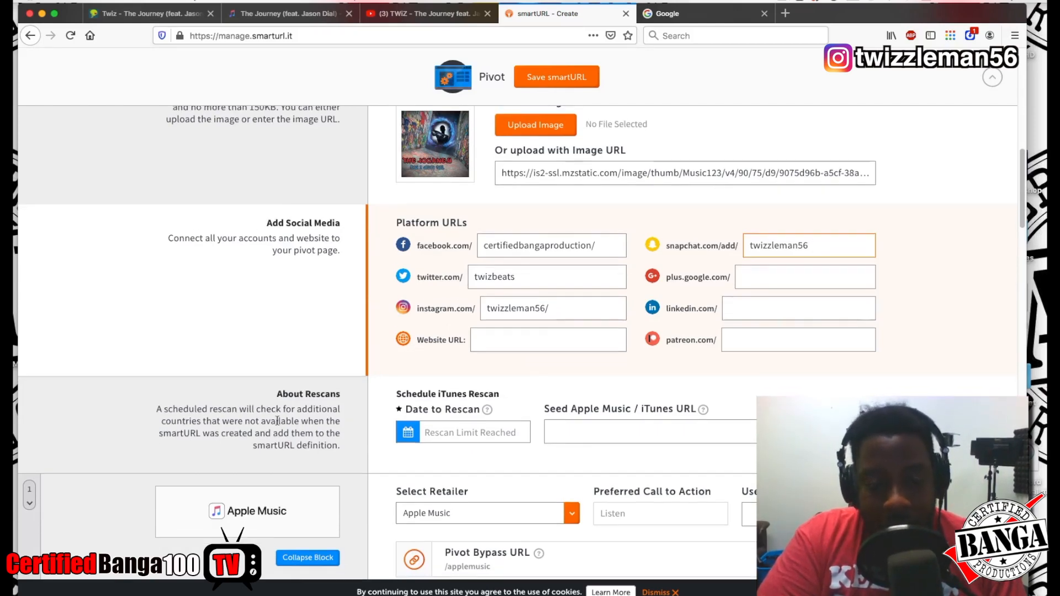
# Examine the Apple Music retailer's country visibility, default URL and country destinations, plus the iTunes retailer block.
pyautogui.scroll(-5, 277, 421)
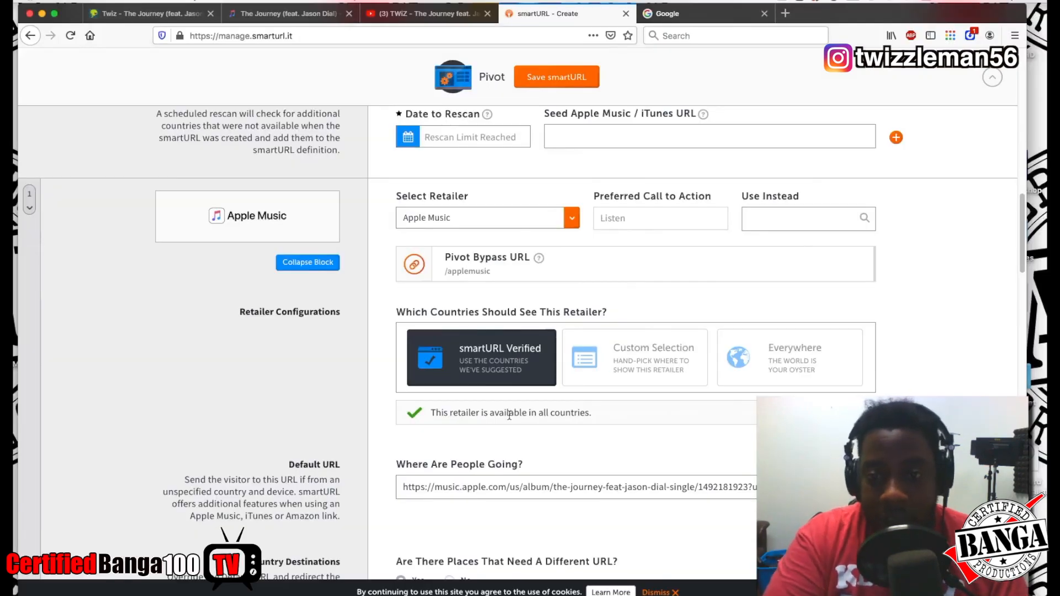
pyautogui.scroll(1, 533, 315)
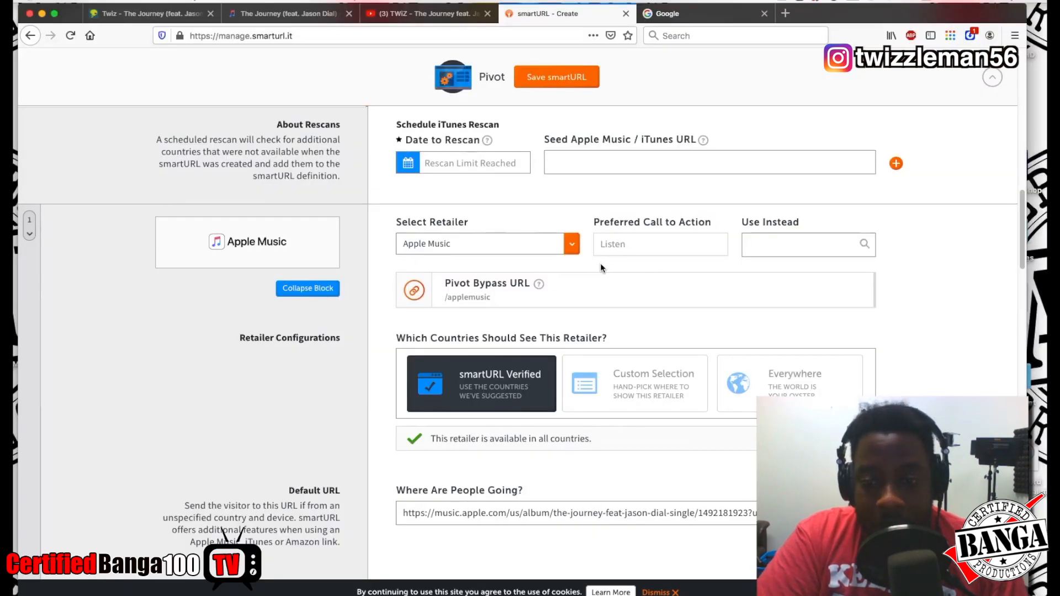
pyautogui.scroll(-4, 602, 267)
pyautogui.scroll(-2, 600, 267)
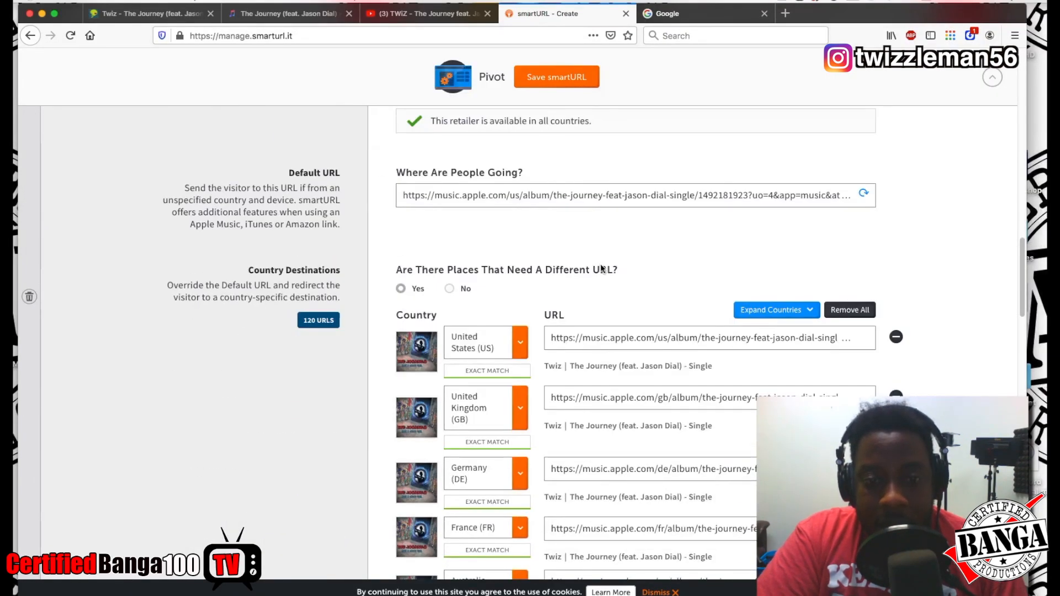
pyautogui.scroll(-1, 600, 265)
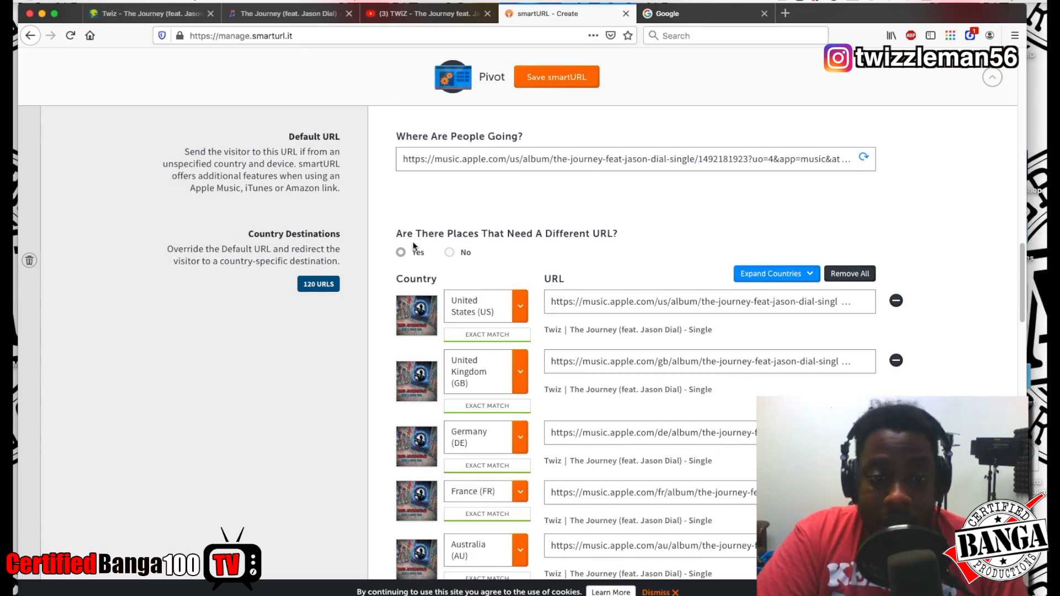
pyautogui.scroll(-5, 449, 241)
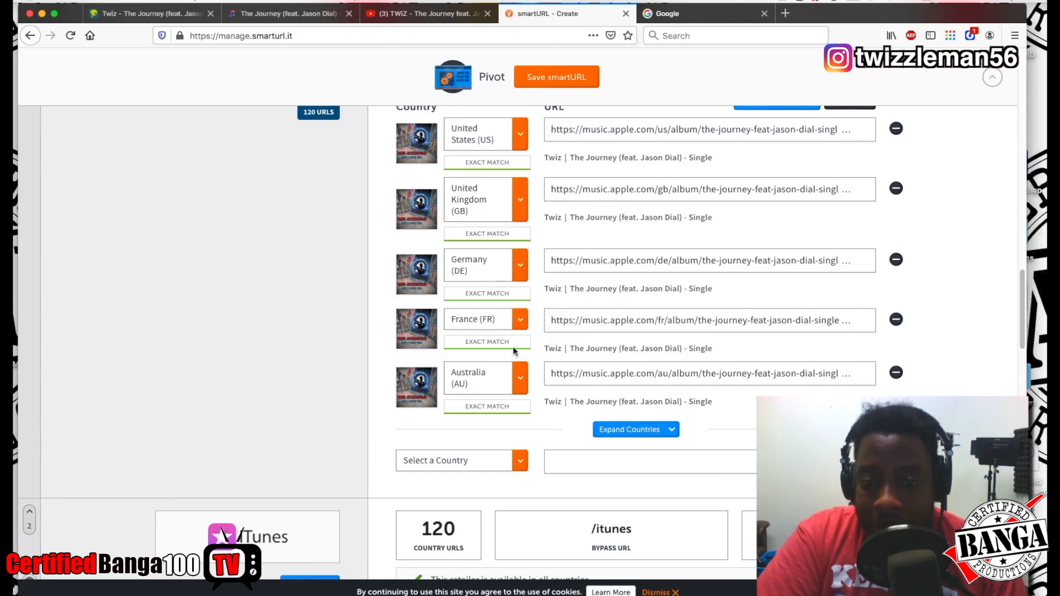
pyautogui.scroll(-5, 486, 371)
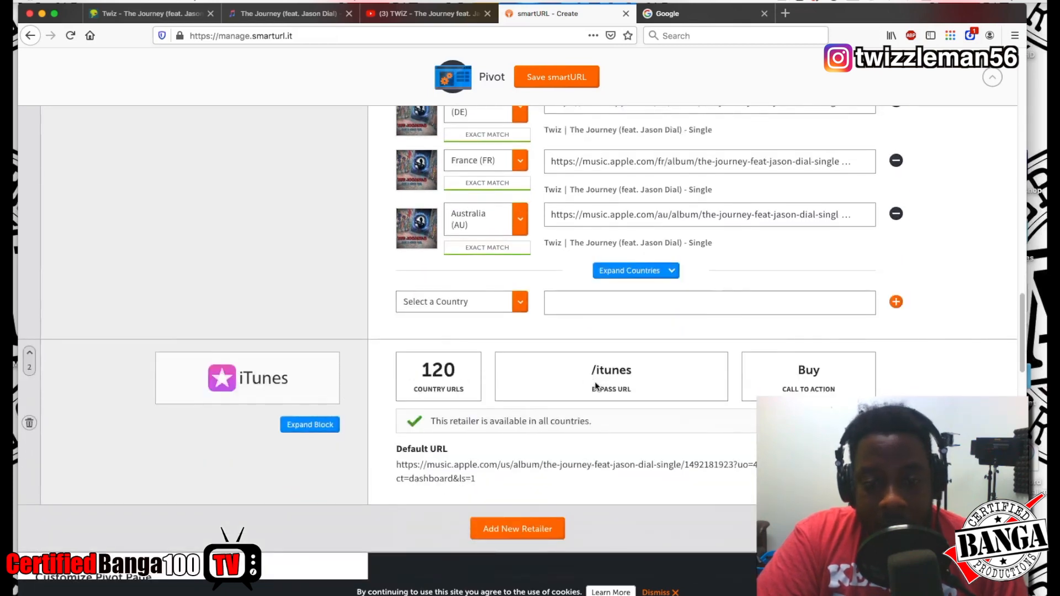
pyautogui.scroll(-3, 628, 387)
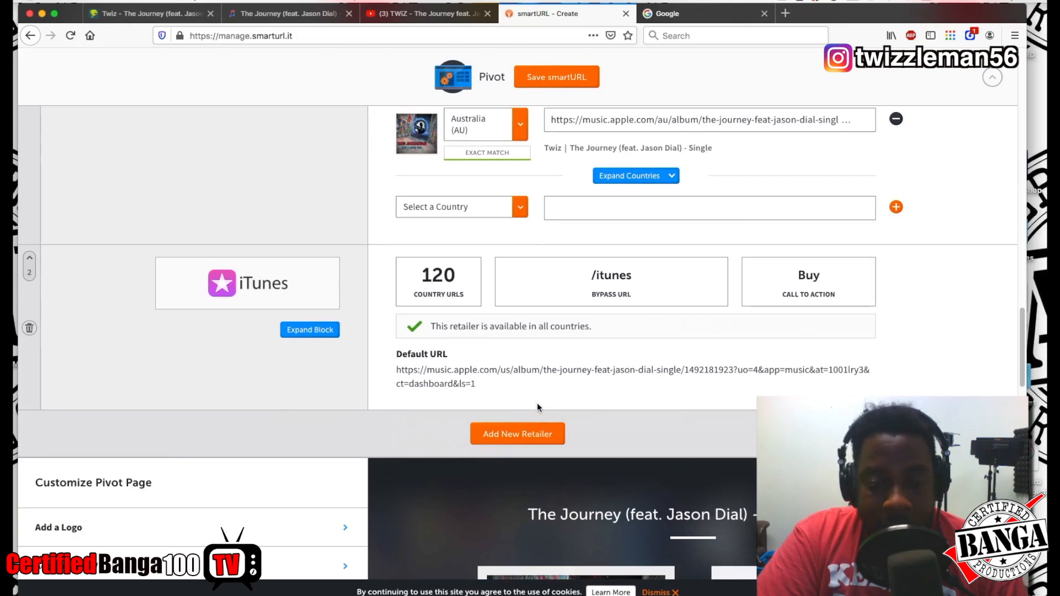
# Add a new retailer block to the form, and copy the single's Spotify album address via its DistroKid release page.
pyautogui.click(519, 435)
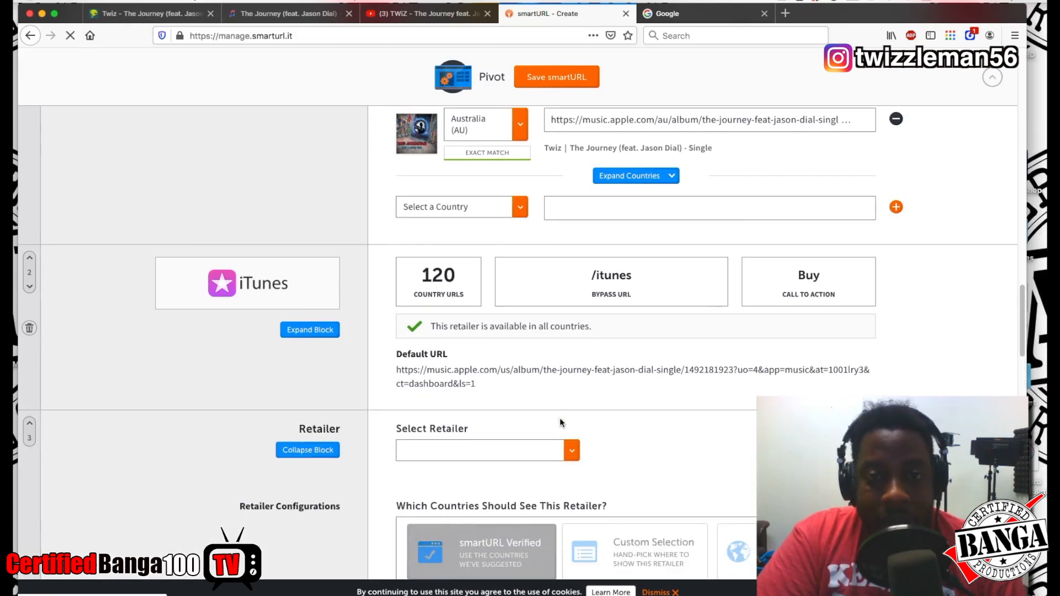
pyautogui.click(131, 13)
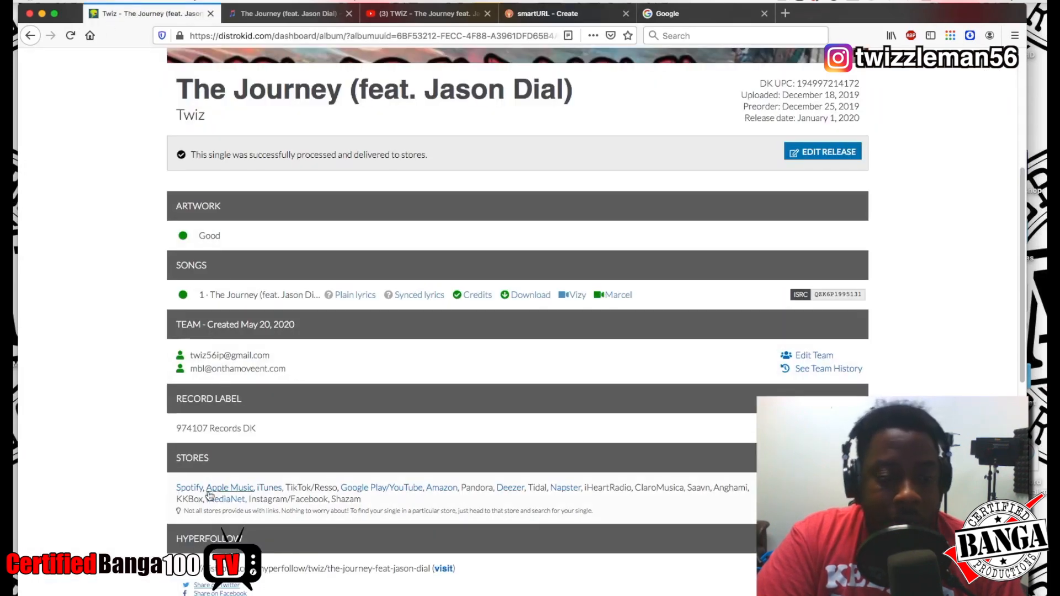
pyautogui.click(191, 488)
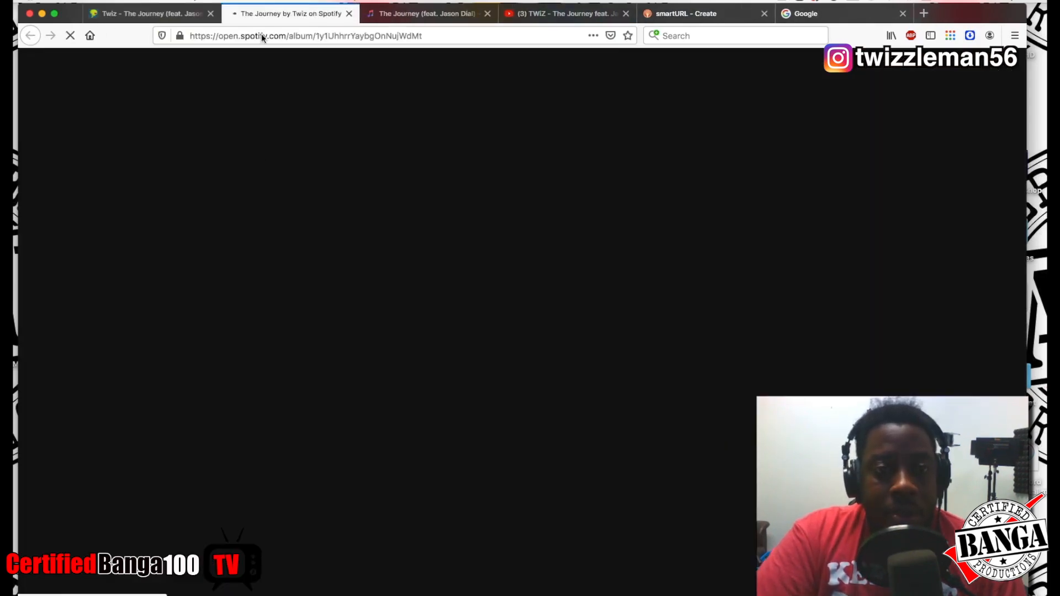
pyautogui.click(284, 36)
pyautogui.press('super+c')
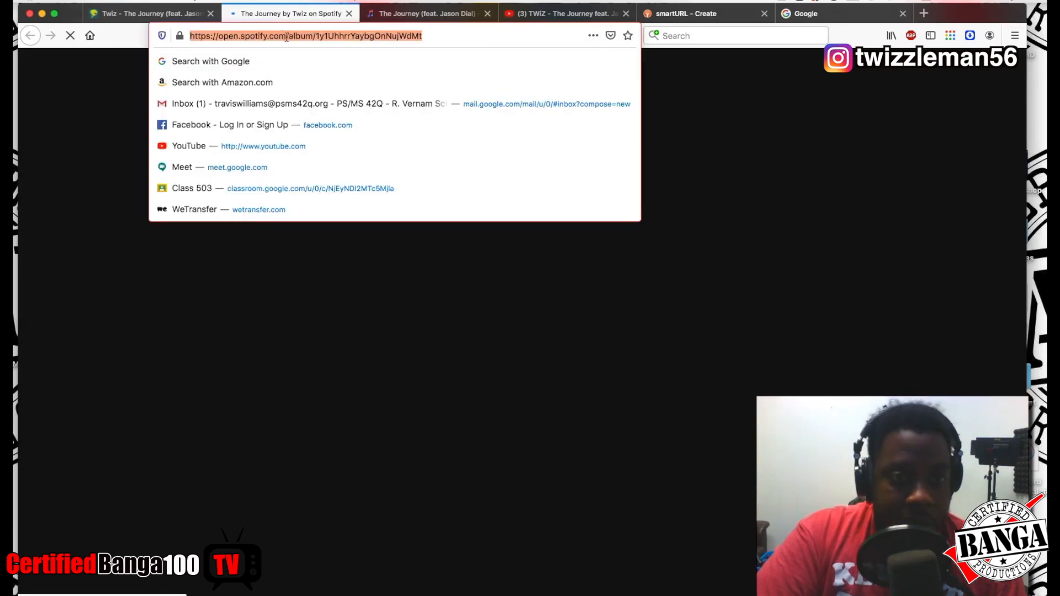
pyautogui.click(348, 14)
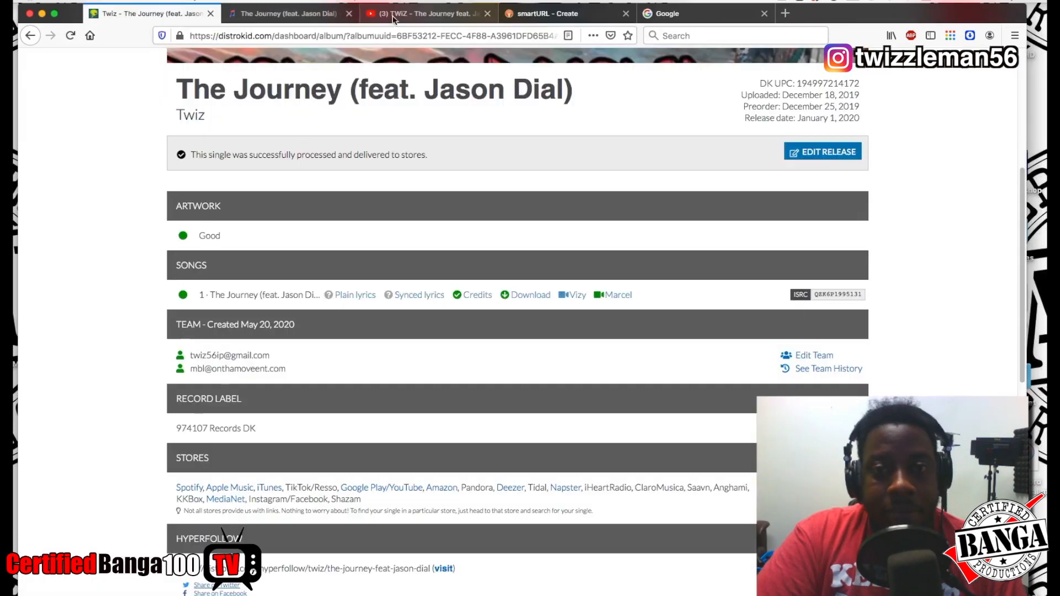
# Return to the smartURL form and set the new retailer to the standard Spotify option.
pyautogui.click(552, 13)
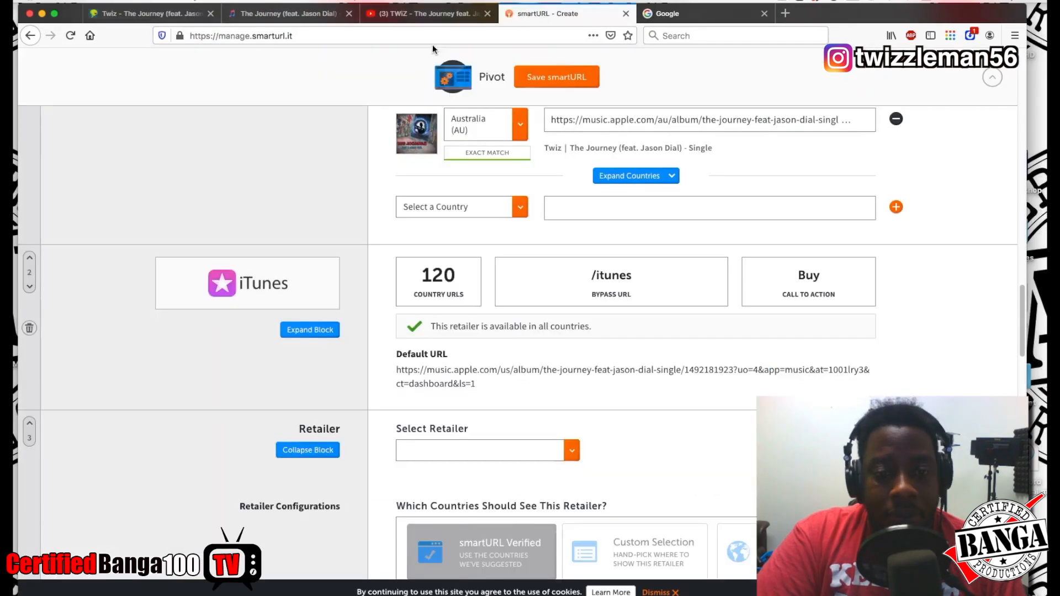
pyautogui.click(462, 448)
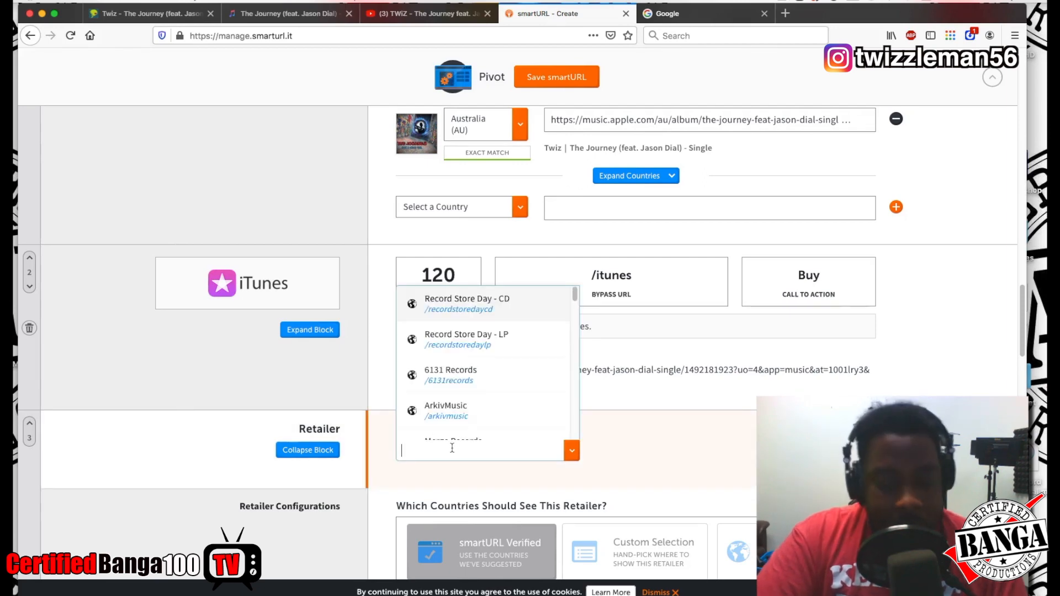
pyautogui.write('spotify')
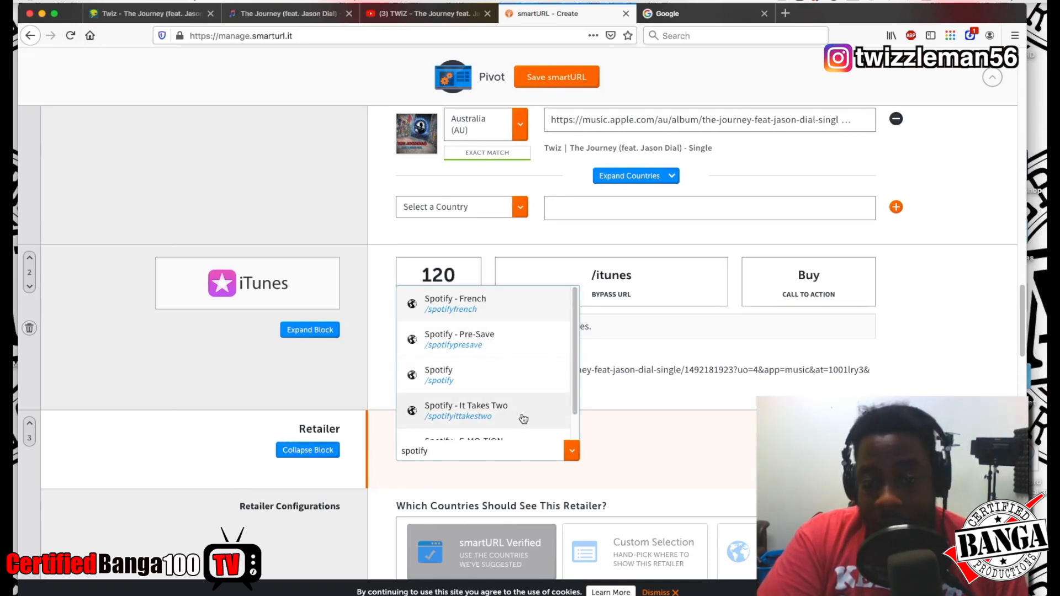
pyautogui.click(448, 382)
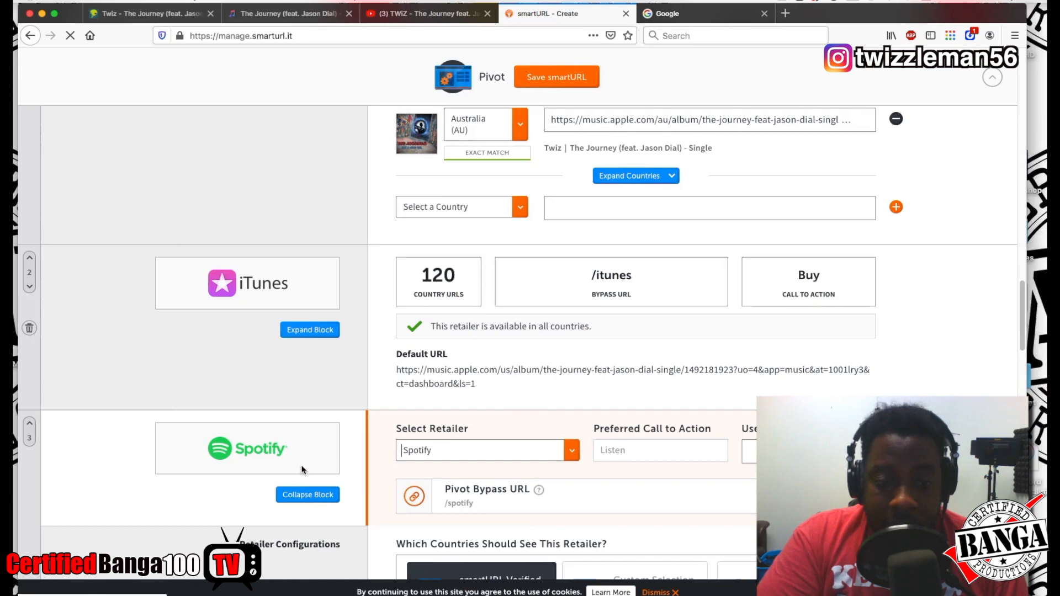
# Review the Spotify block's preferred call to action, replacement call to action, bypass URL and country visibility settings.
pyautogui.doubleClick(625, 451)
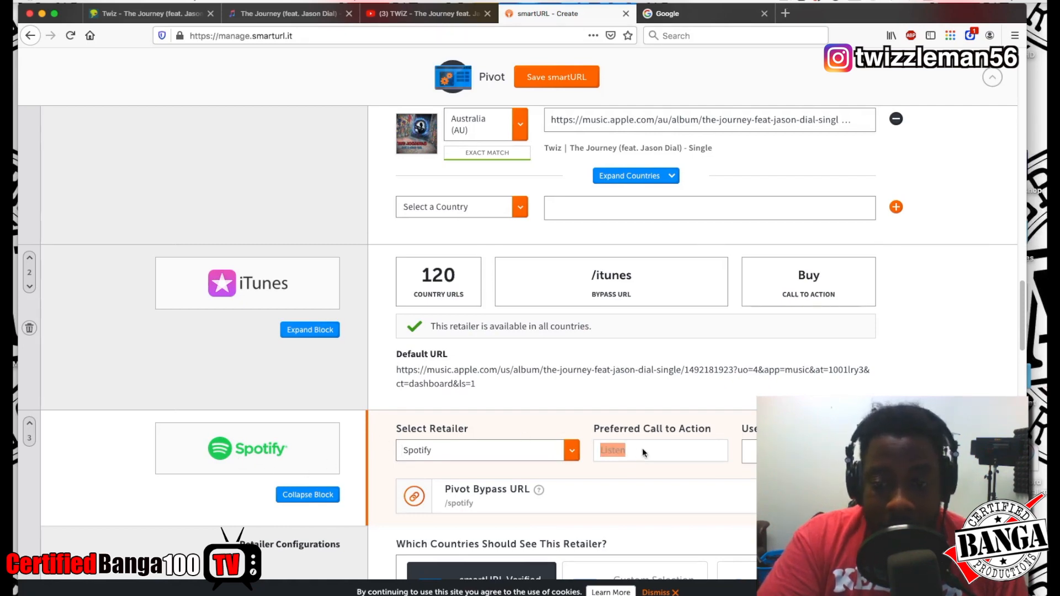
pyautogui.click(668, 446)
pyautogui.scroll(-1, 635, 442)
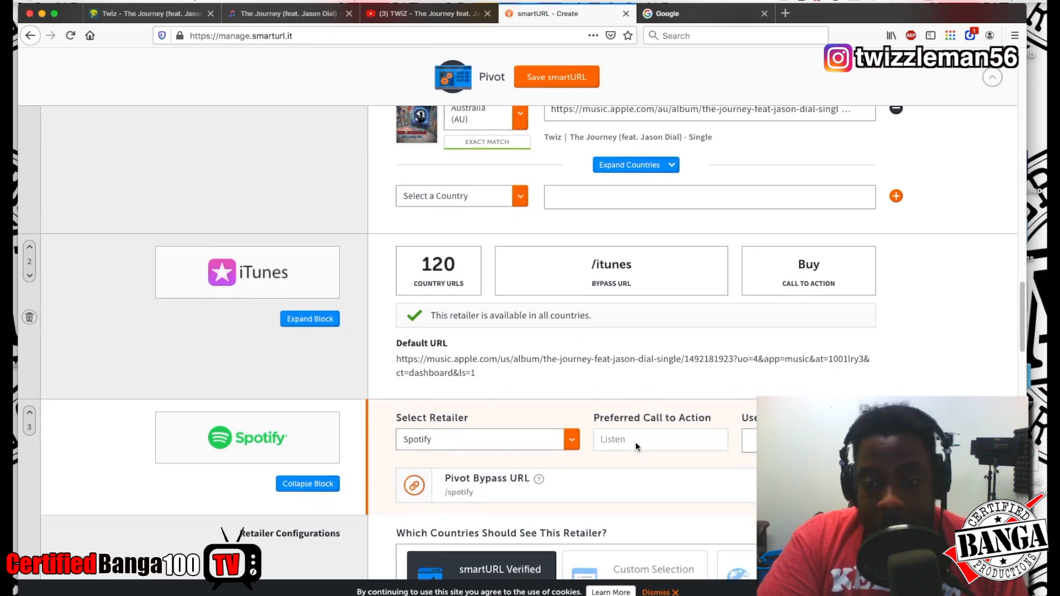
pyautogui.click(750, 434)
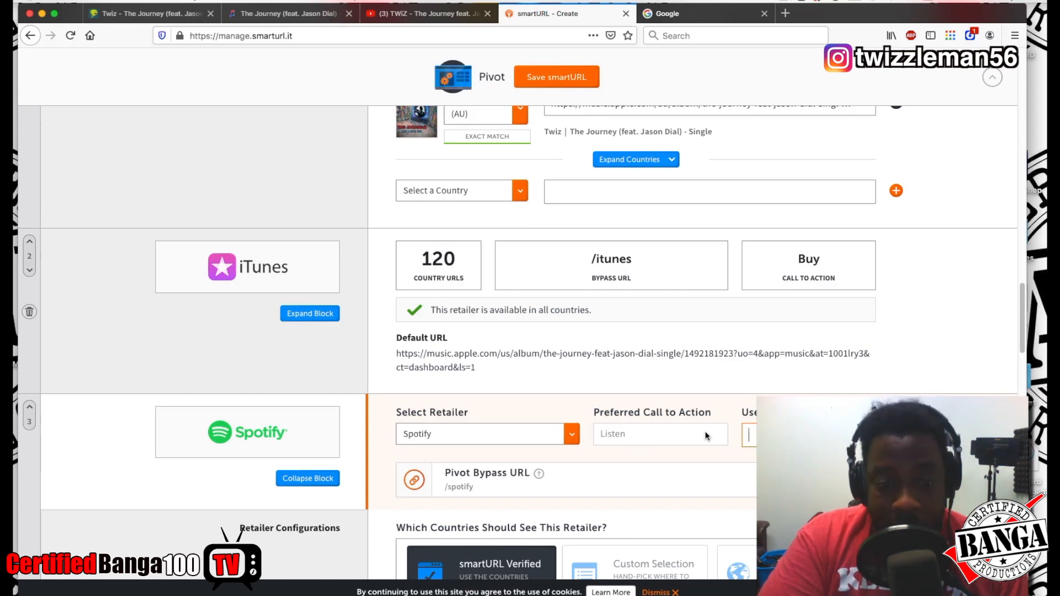
pyautogui.scroll(-1, 705, 432)
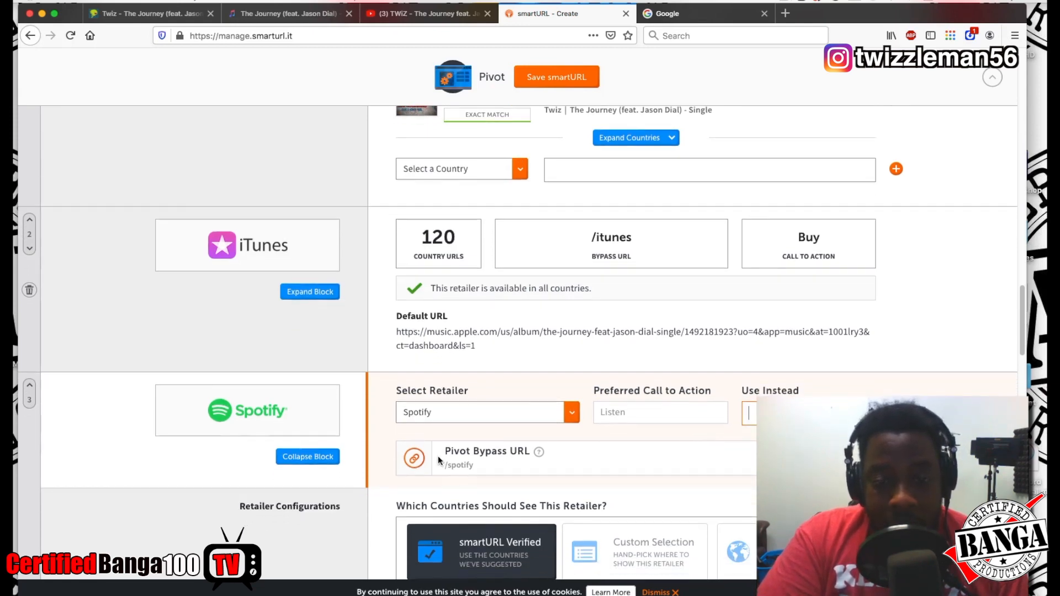
pyautogui.scroll(-2, 442, 456)
pyautogui.scroll(-10, 496, 439)
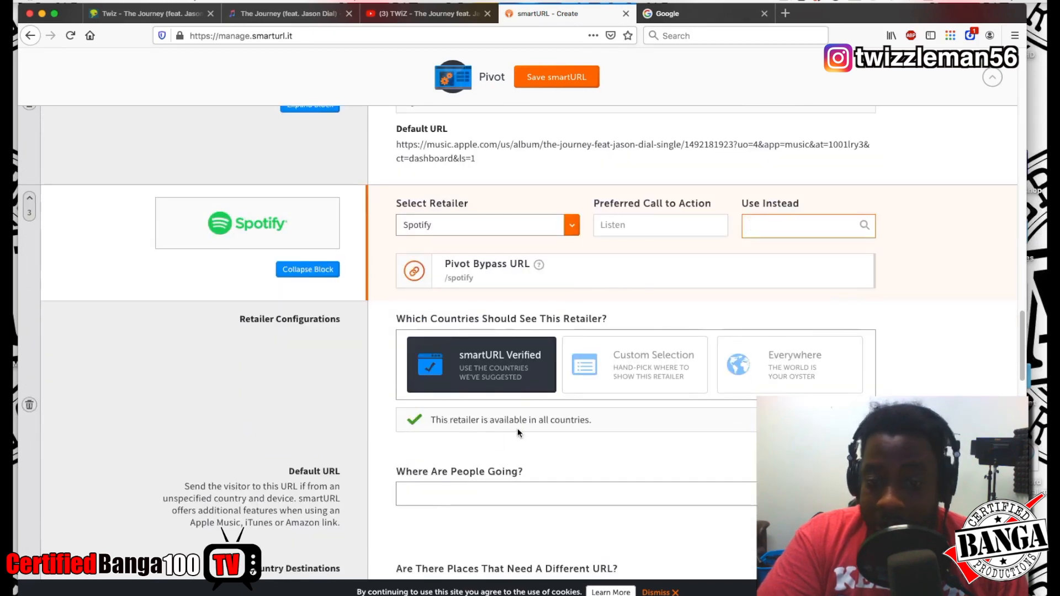
pyautogui.scroll(-1, 509, 429)
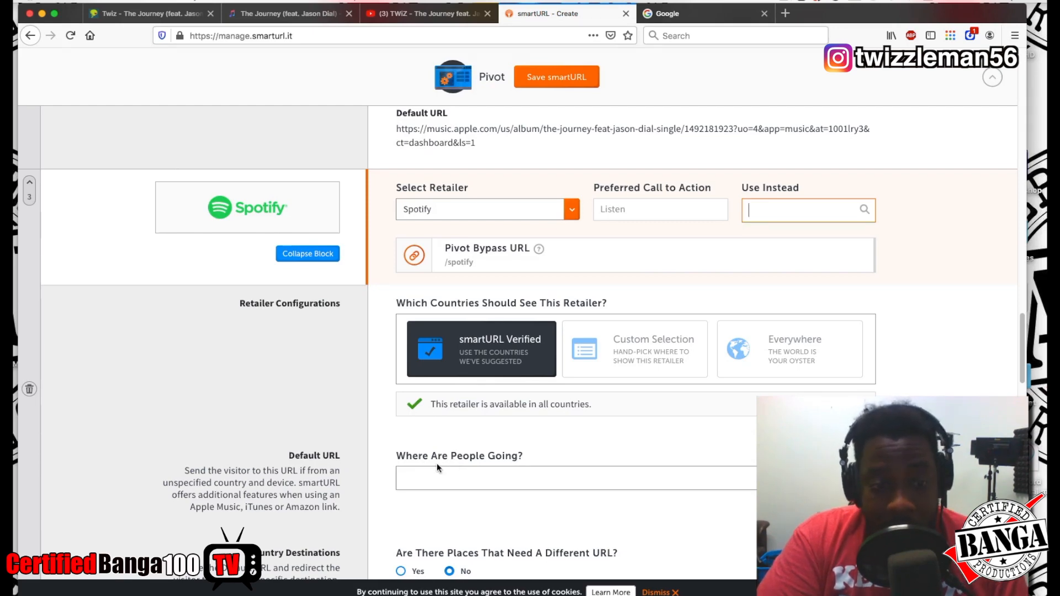
# Paste the copied Spotify album address as the Spotify retailer's default URL, and set the different-URL option for countries to No.
pyautogui.click(414, 475)
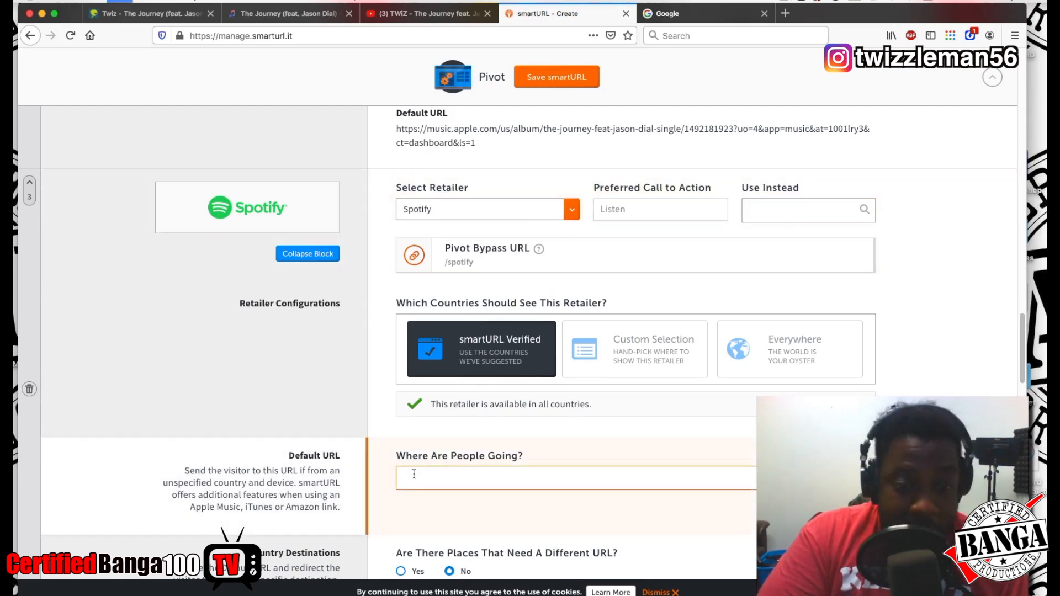
pyautogui.press('super+v')
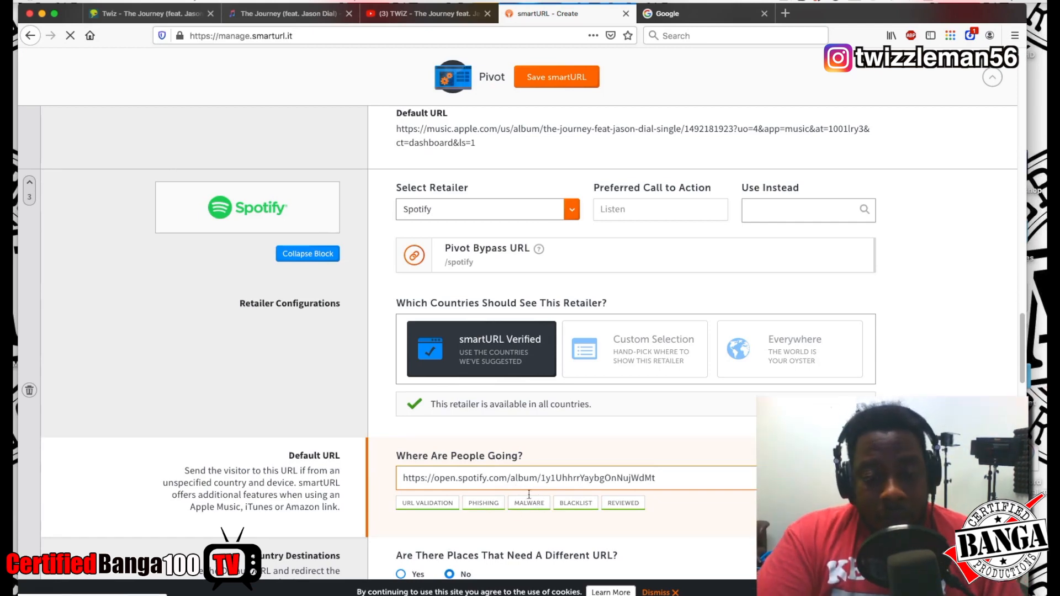
pyautogui.scroll(-2, 521, 489)
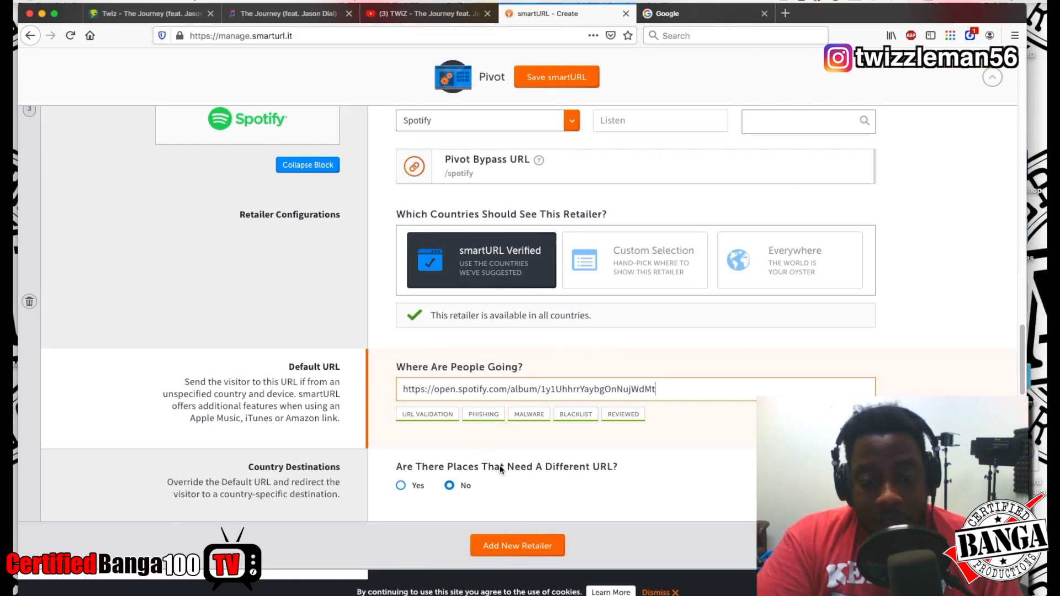
pyautogui.click(401, 486)
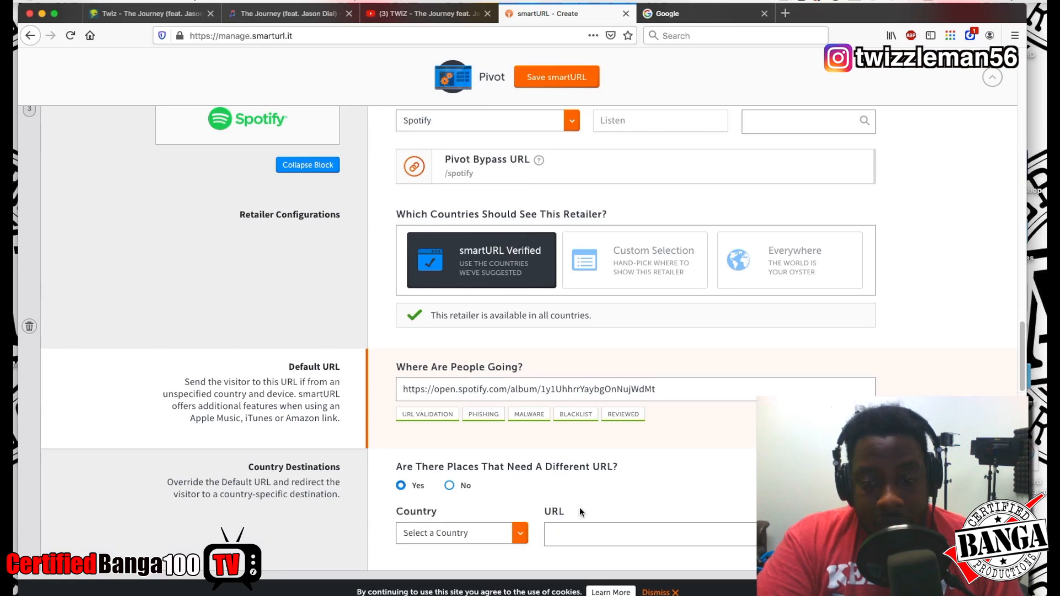
pyautogui.scroll(-2, 601, 507)
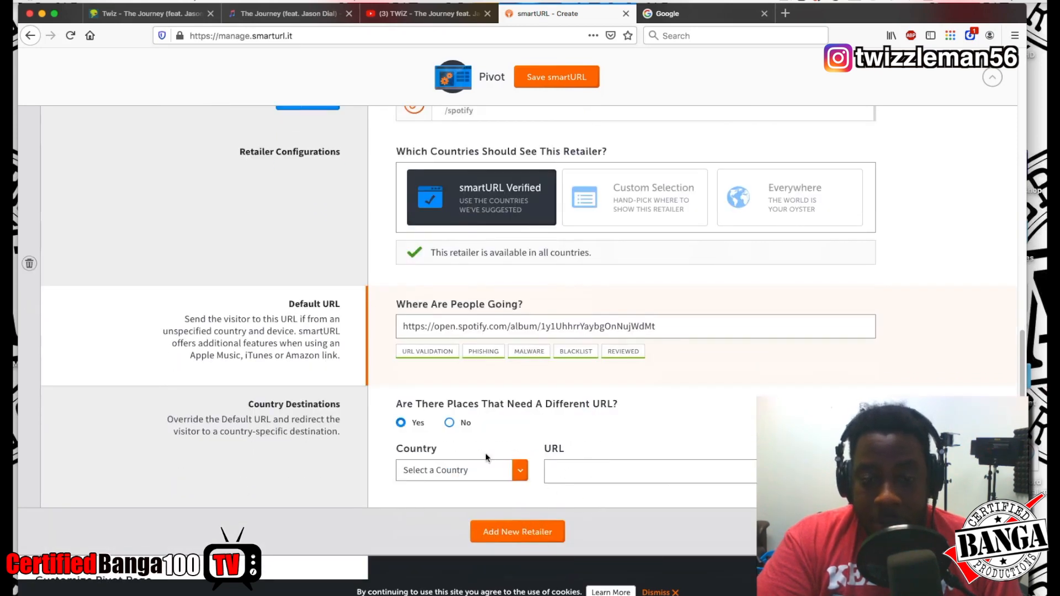
pyautogui.click(450, 423)
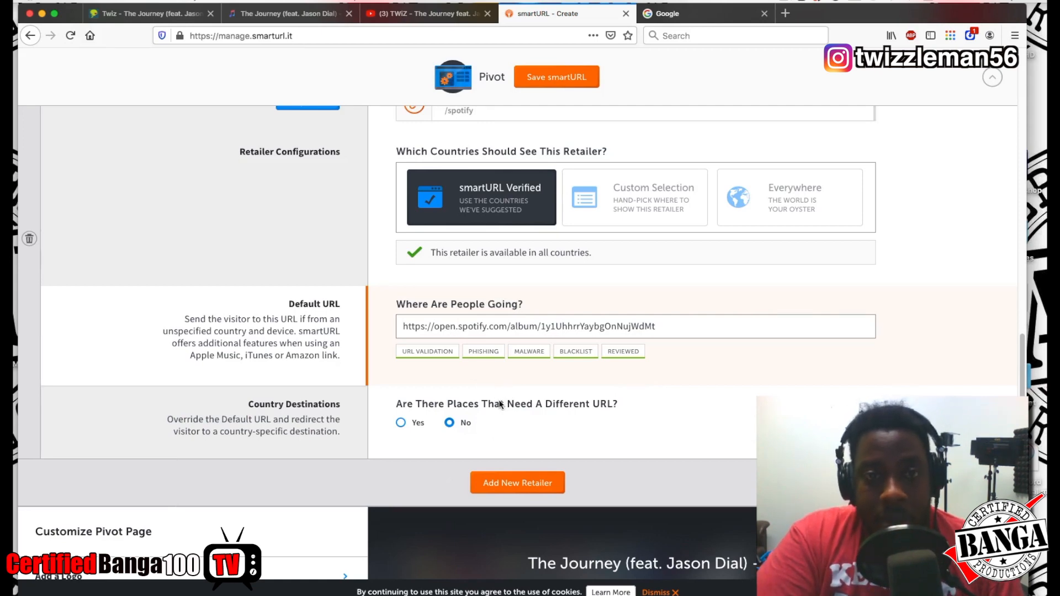
# Add another retailer block to the form, and copy the single's Google Play album address via its DistroKid release page.
pyautogui.scroll(3, 466, 359)
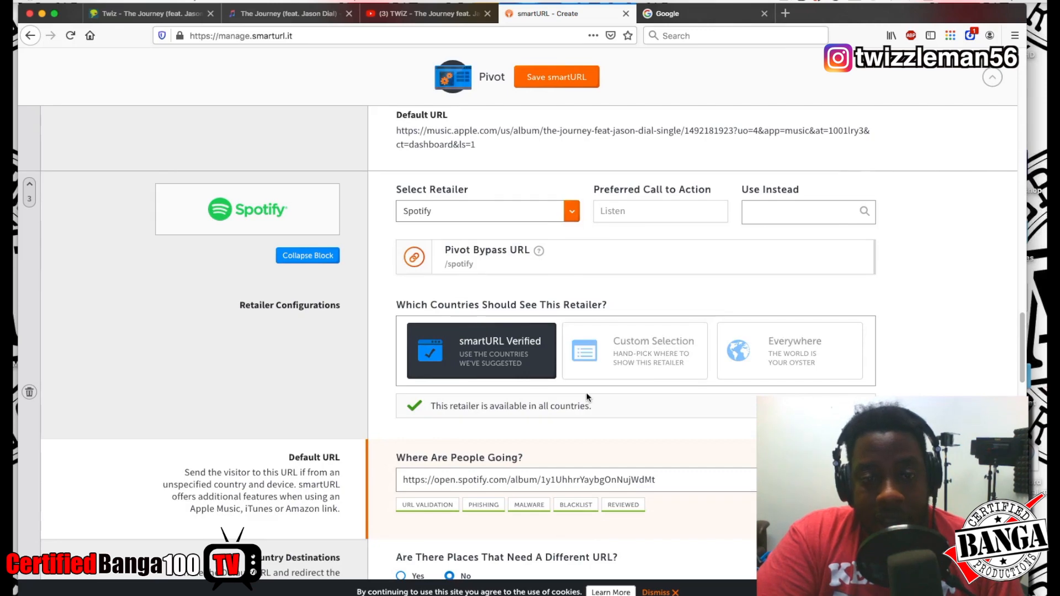
pyautogui.scroll(-3, 580, 376)
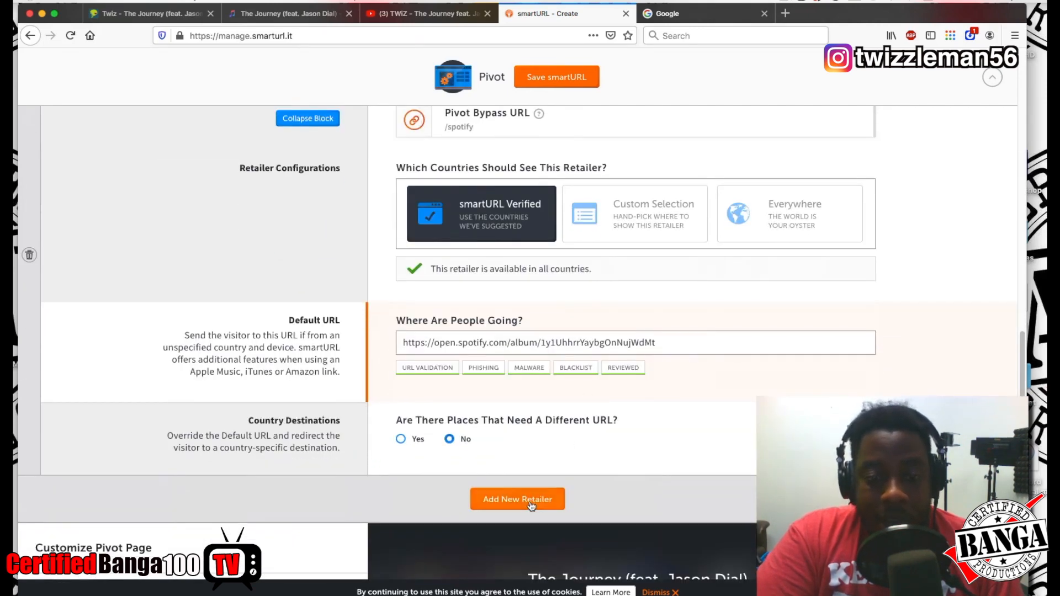
pyautogui.click(517, 499)
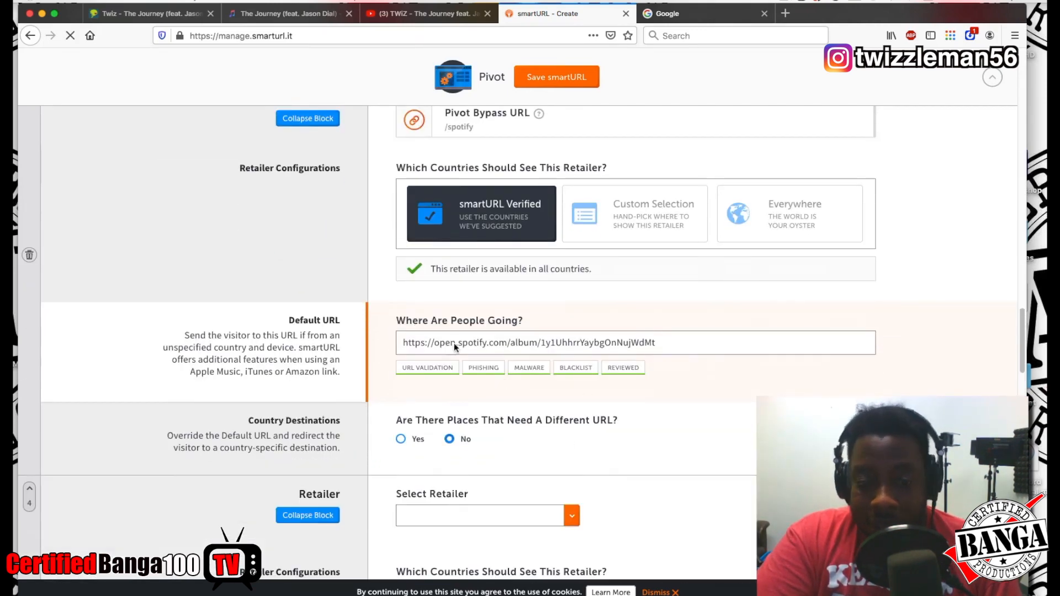
pyautogui.click(159, 15)
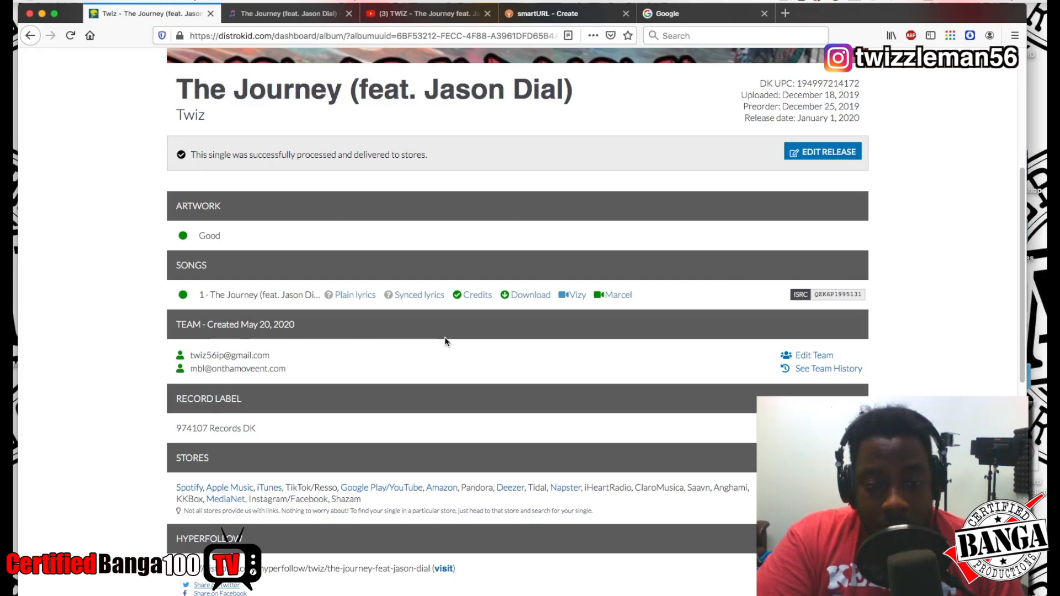
pyautogui.click(402, 489)
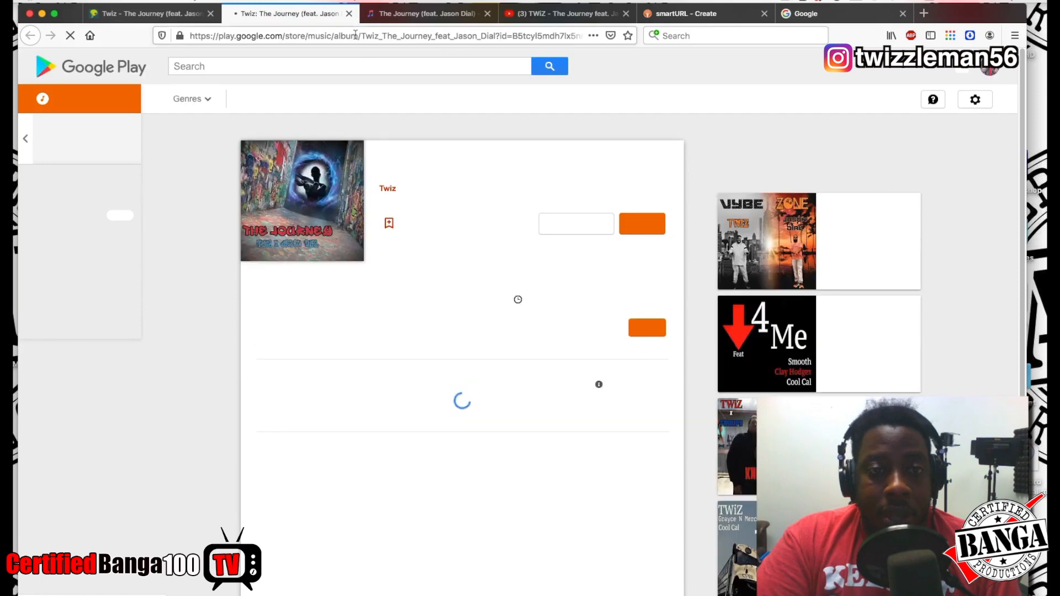
pyautogui.click(355, 35)
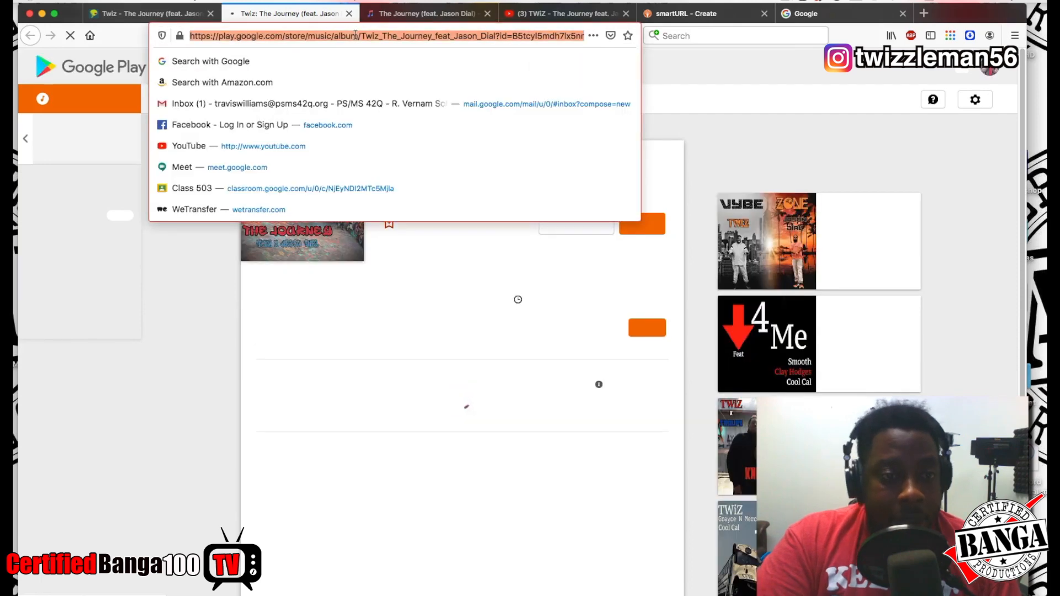
pyautogui.click(691, 72)
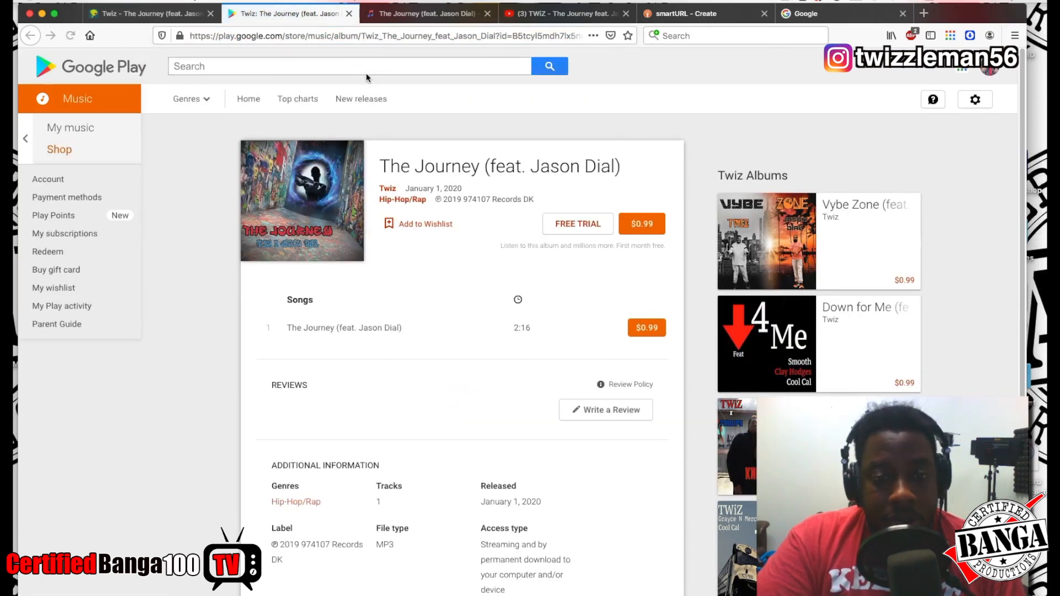
pyautogui.click(349, 14)
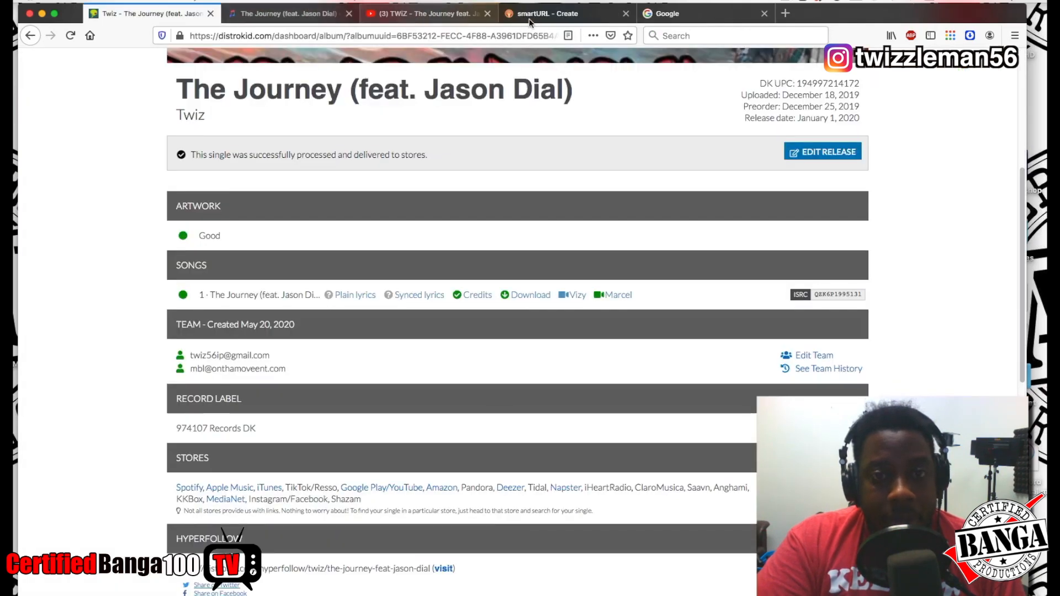
# Return to the smartURL form and set the fourth retailer to the standard Google Play option.
pyautogui.click(547, 14)
pyautogui.scroll(-2, 485, 144)
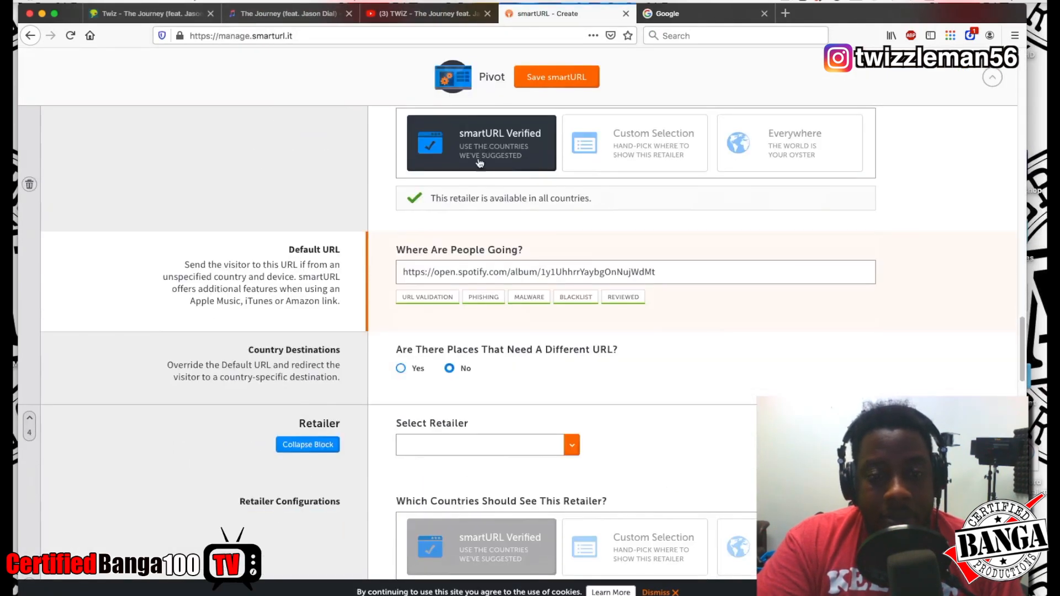
pyautogui.scroll(-3, 496, 180)
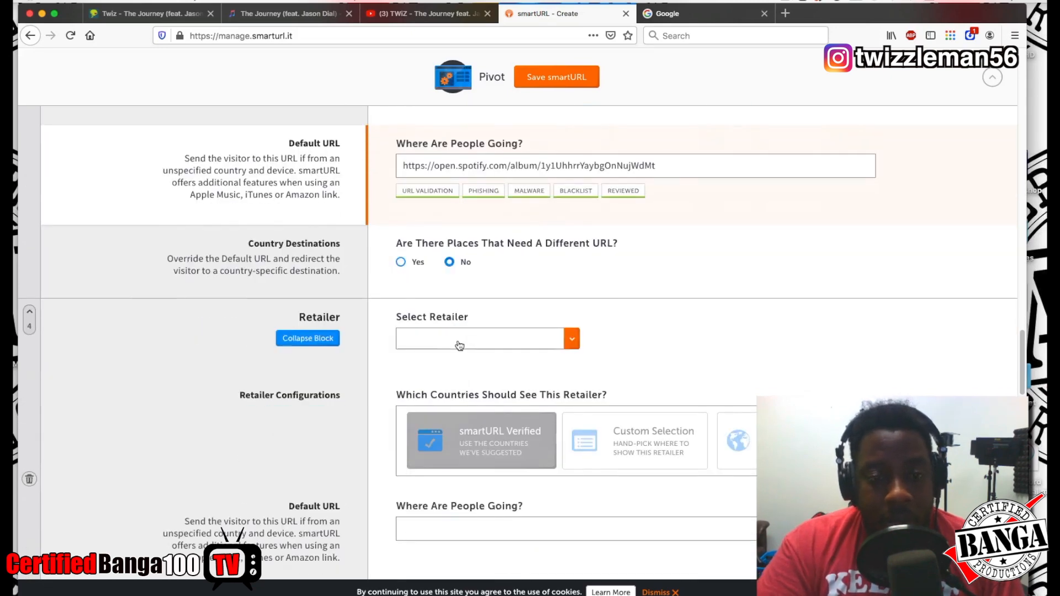
pyautogui.click(459, 346)
pyautogui.write('goo')
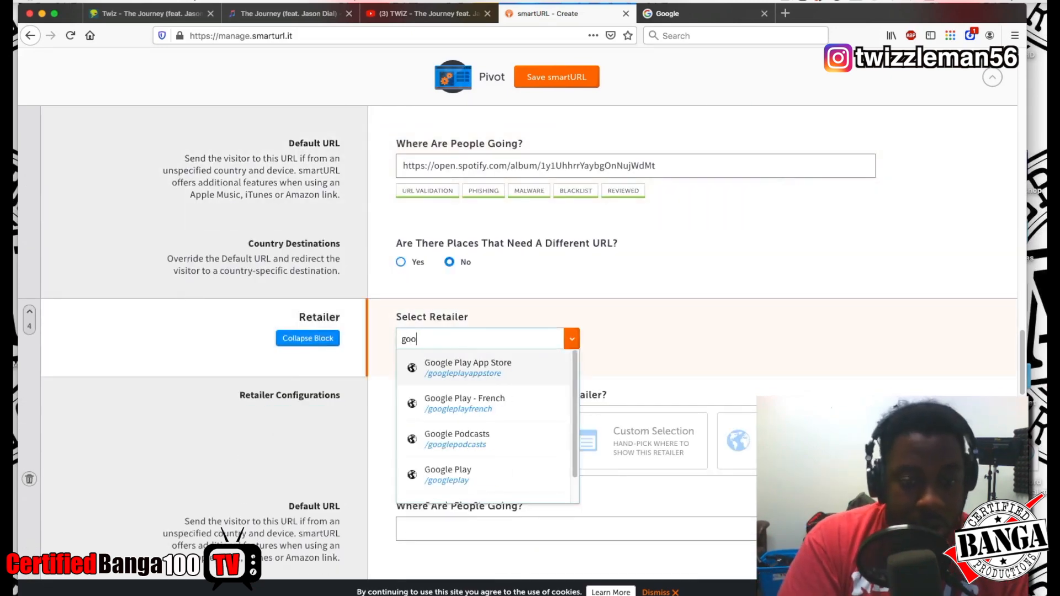
pyautogui.write('gle')
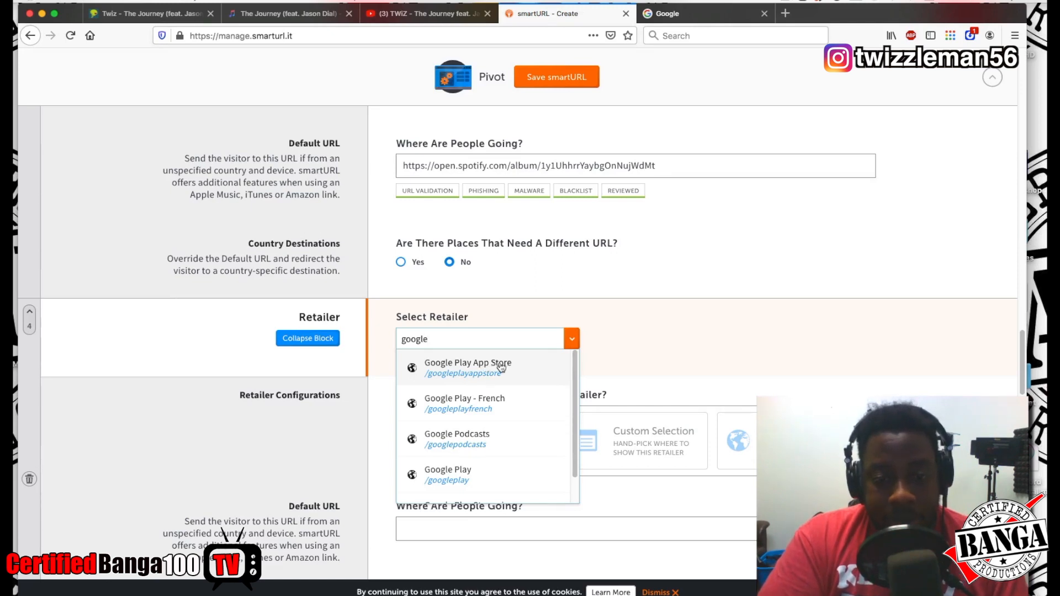
pyautogui.click(533, 364)
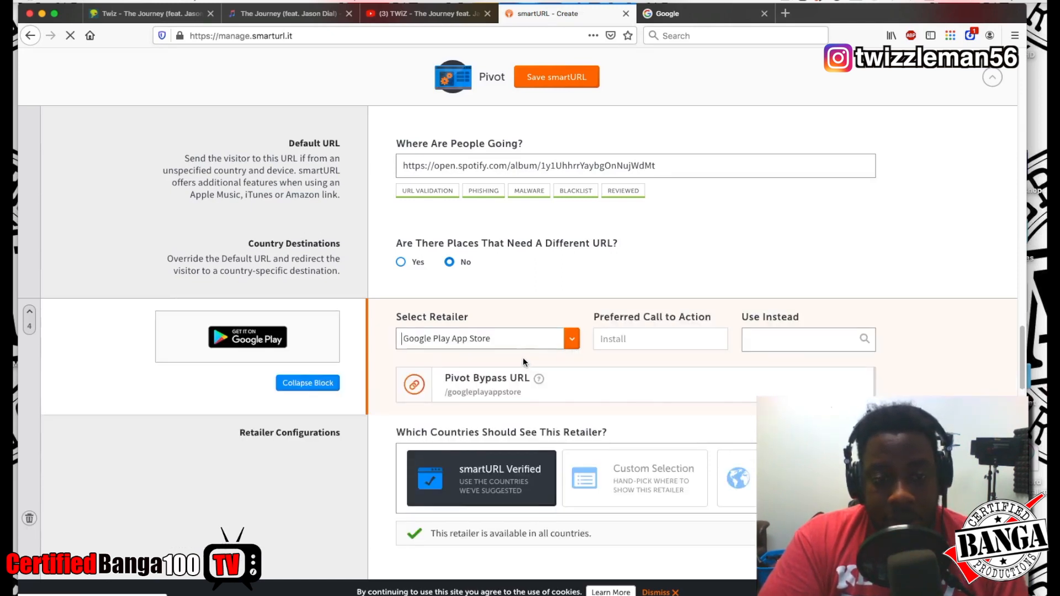
pyautogui.click(522, 341)
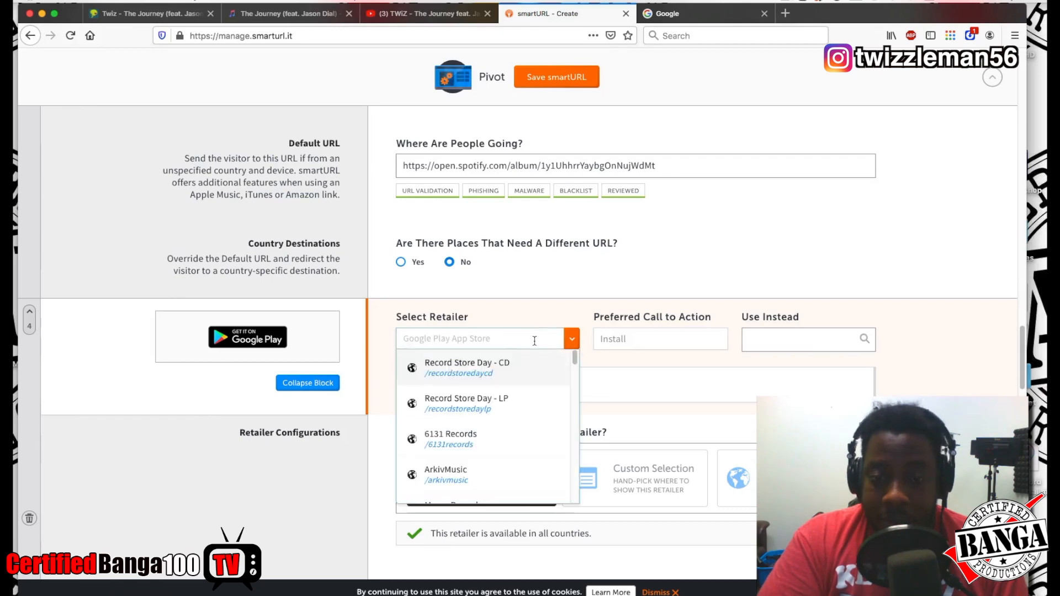
pyautogui.write('g')
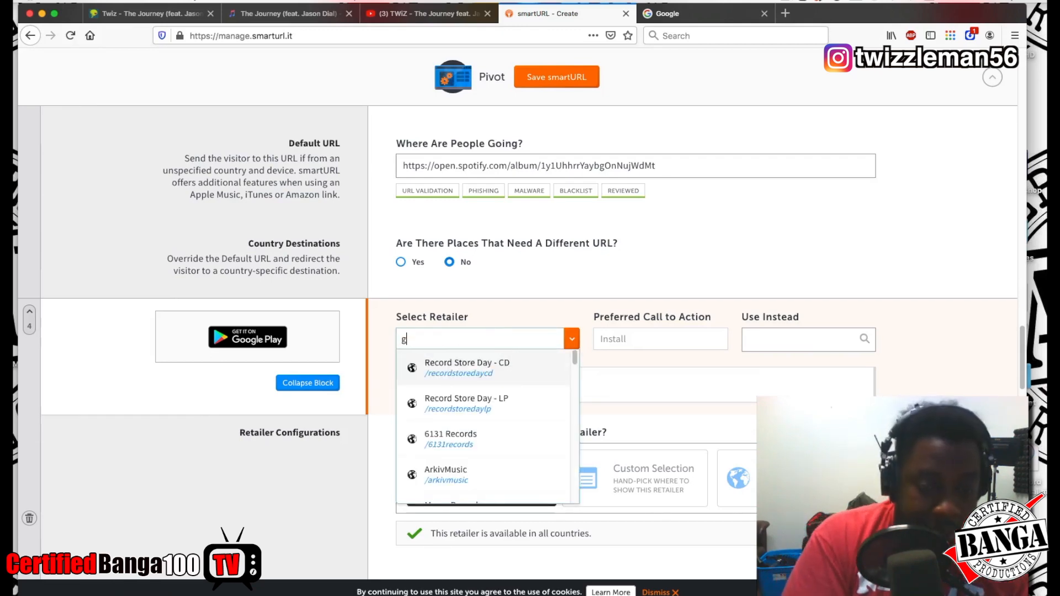
pyautogui.write('oogle')
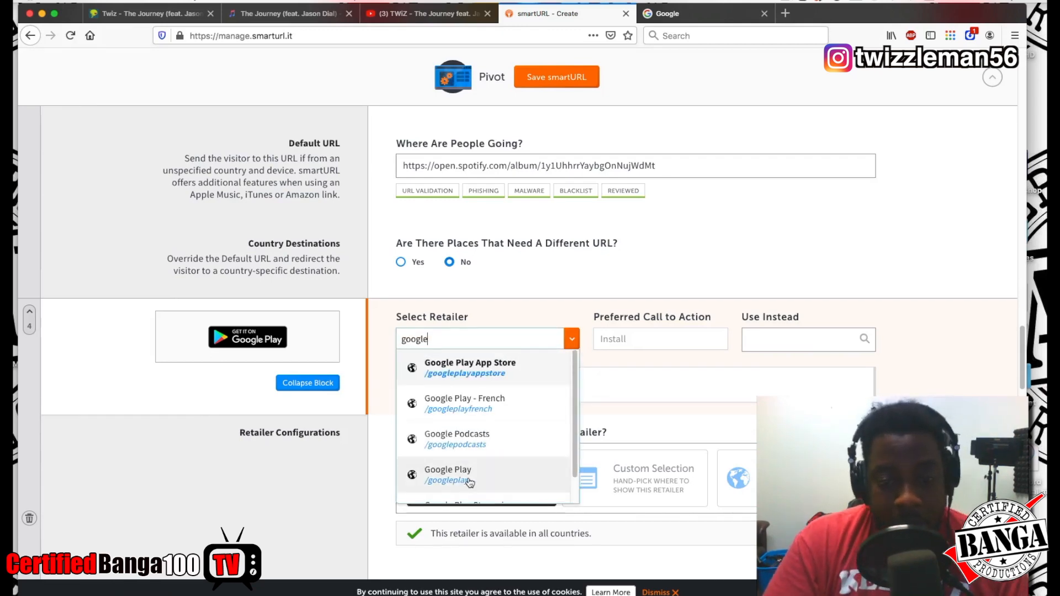
pyautogui.click(518, 459)
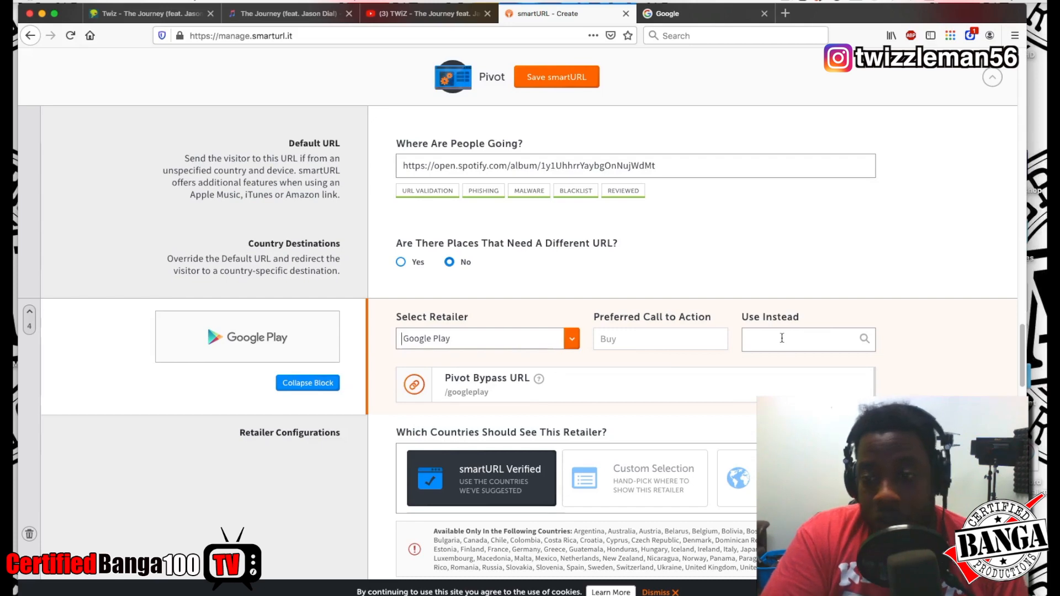
# Paste the copied Google Play album address as the Google Play retailer's default URL, and add a fifth retailer block.
pyautogui.scroll(-4, 620, 356)
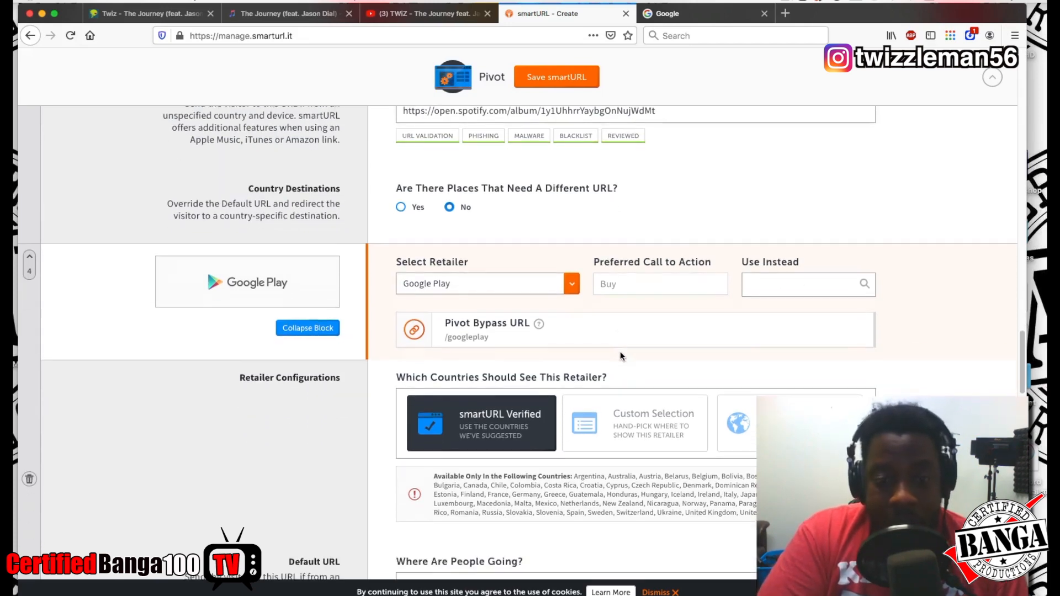
pyautogui.click(427, 441)
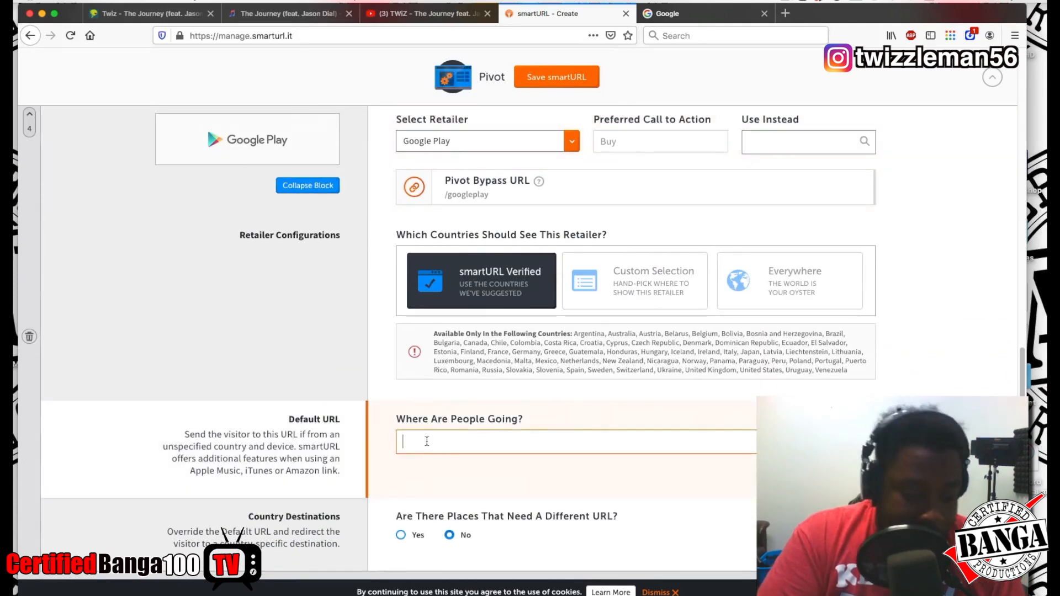
pyautogui.press('super+v')
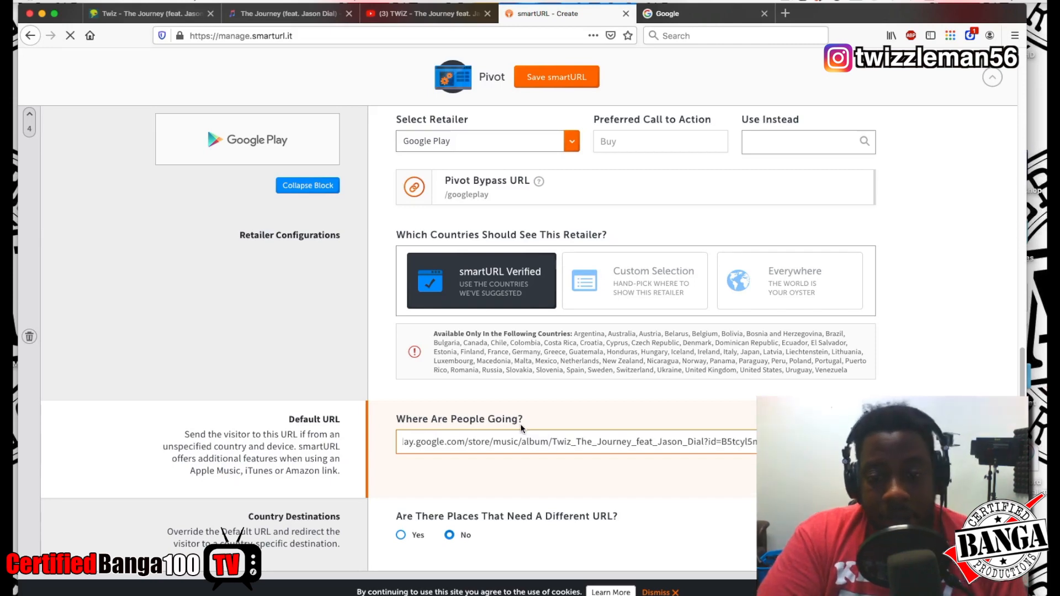
pyautogui.scroll(-1, 492, 464)
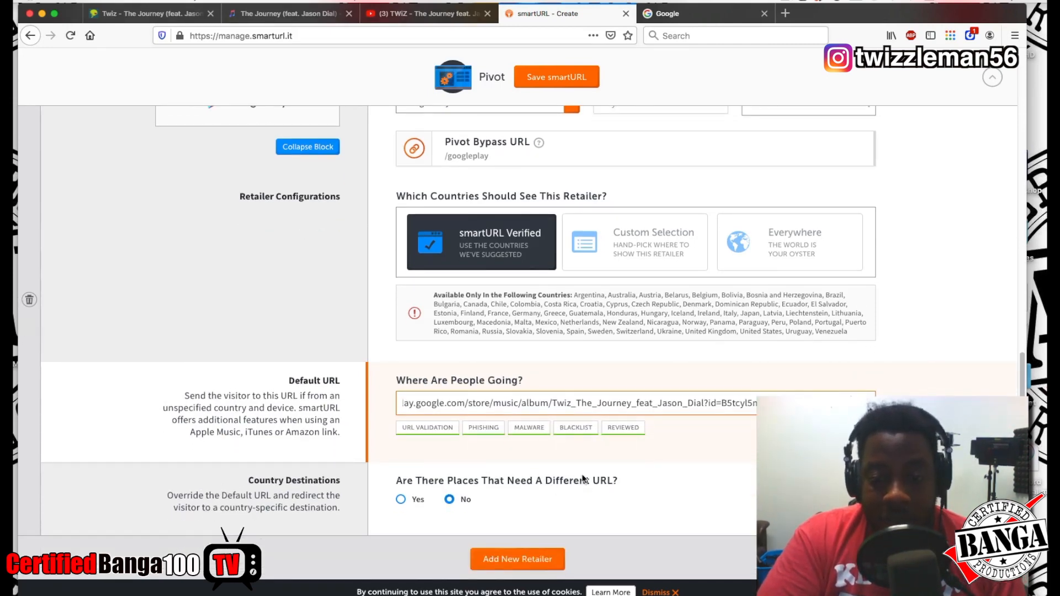
pyautogui.scroll(-1, 570, 477)
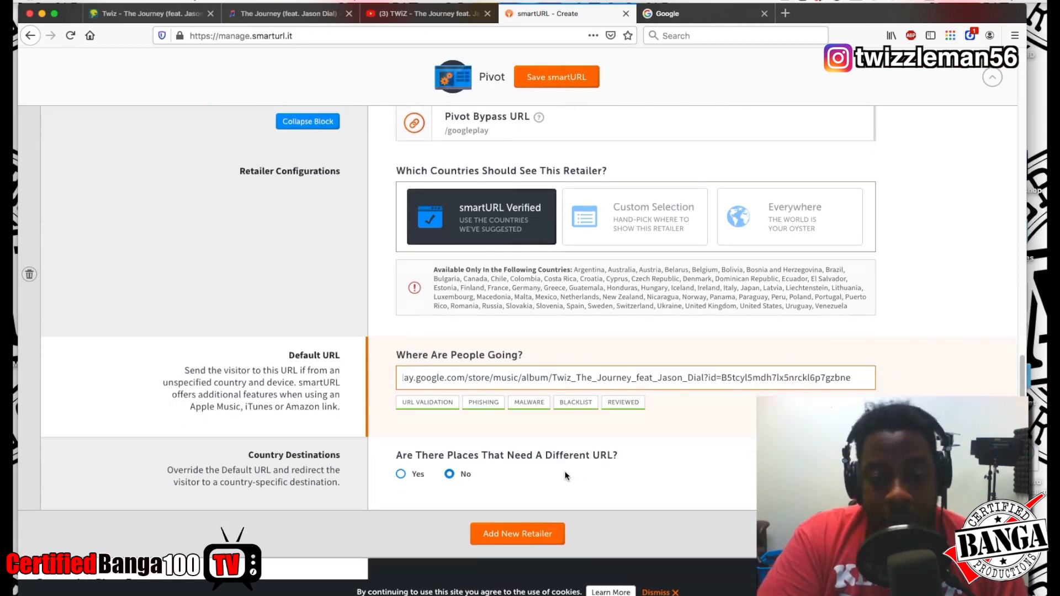
pyautogui.click(523, 530)
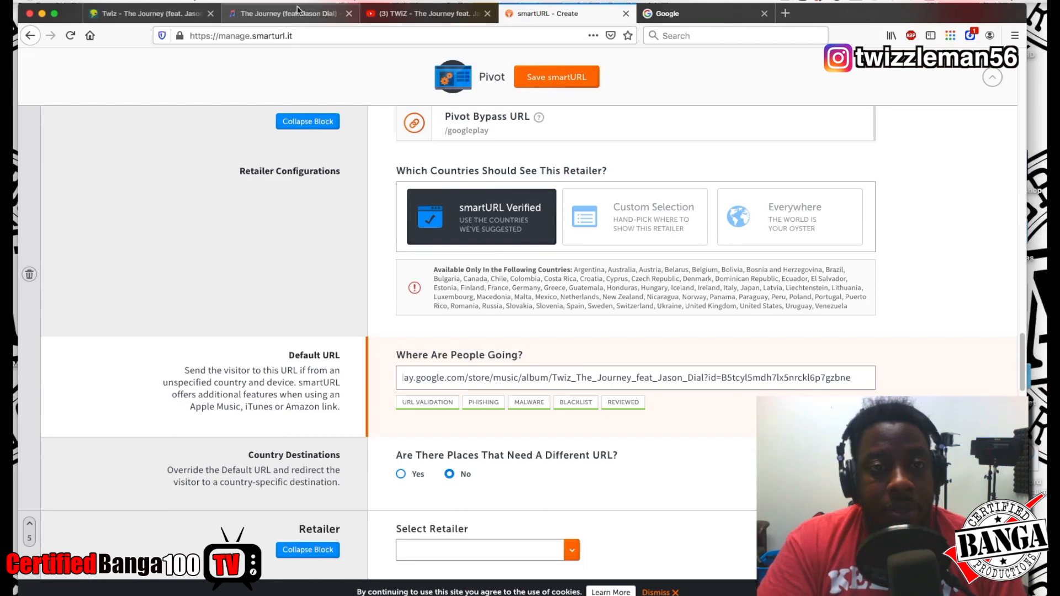
# Copy the single's Deezer album address via its DistroKid release page, and close the Deezer page.
pyautogui.click(168, 17)
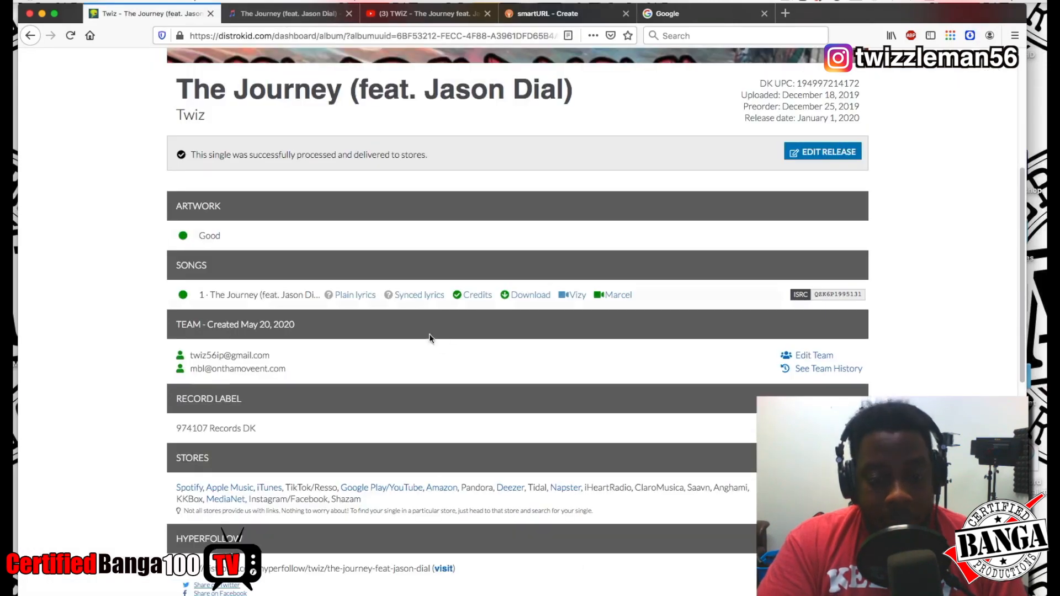
pyautogui.click(508, 487)
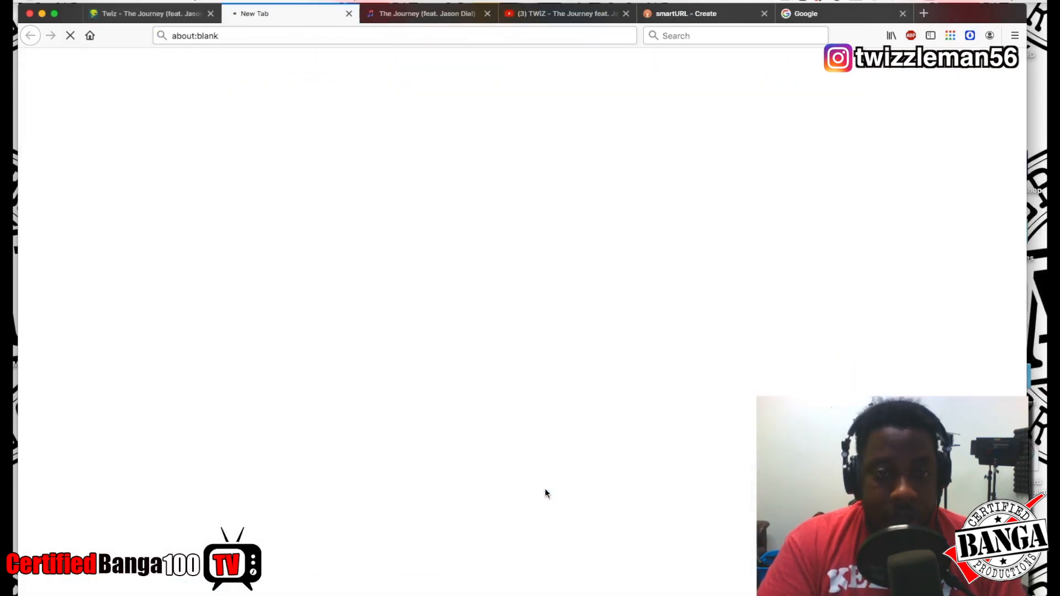
pyautogui.click(270, 36)
pyautogui.press('super+c')
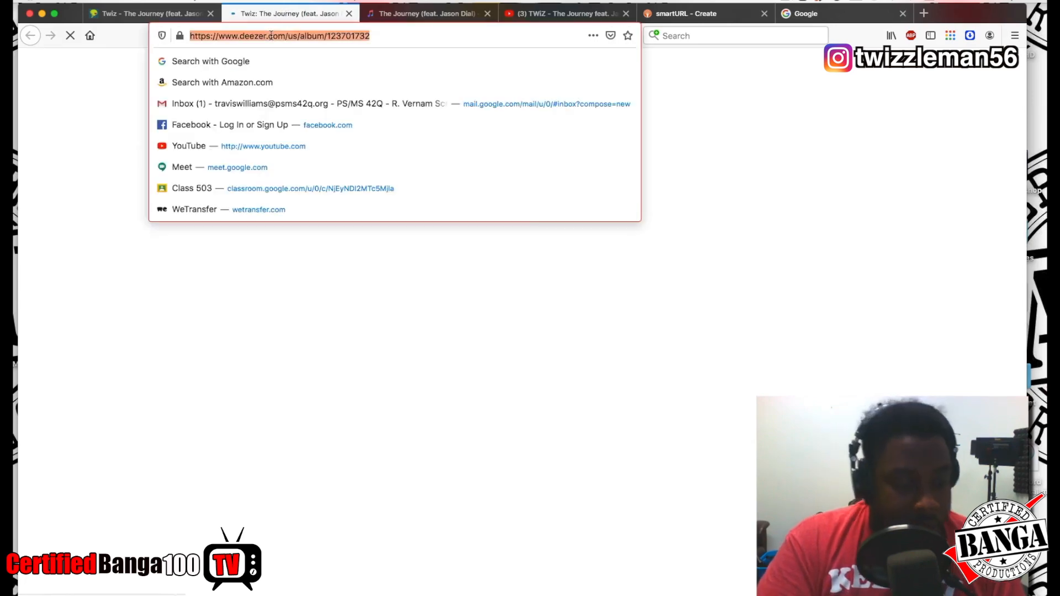
pyautogui.click(349, 13)
# Return to the smartURL form and set the fifth retailer to the standard Deezer option.
pyautogui.click(530, 13)
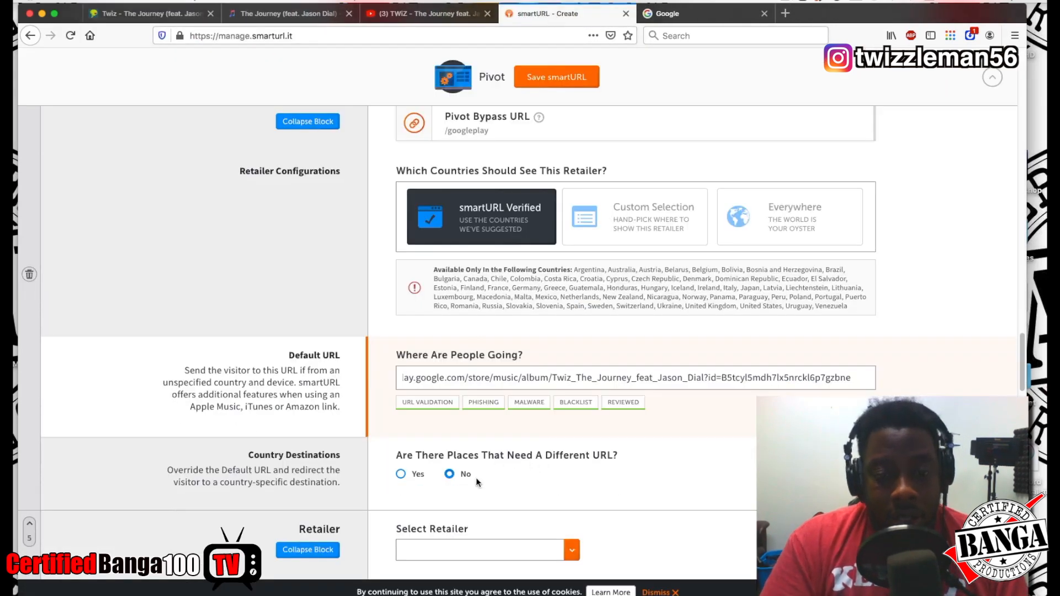
pyautogui.scroll(-3, 473, 450)
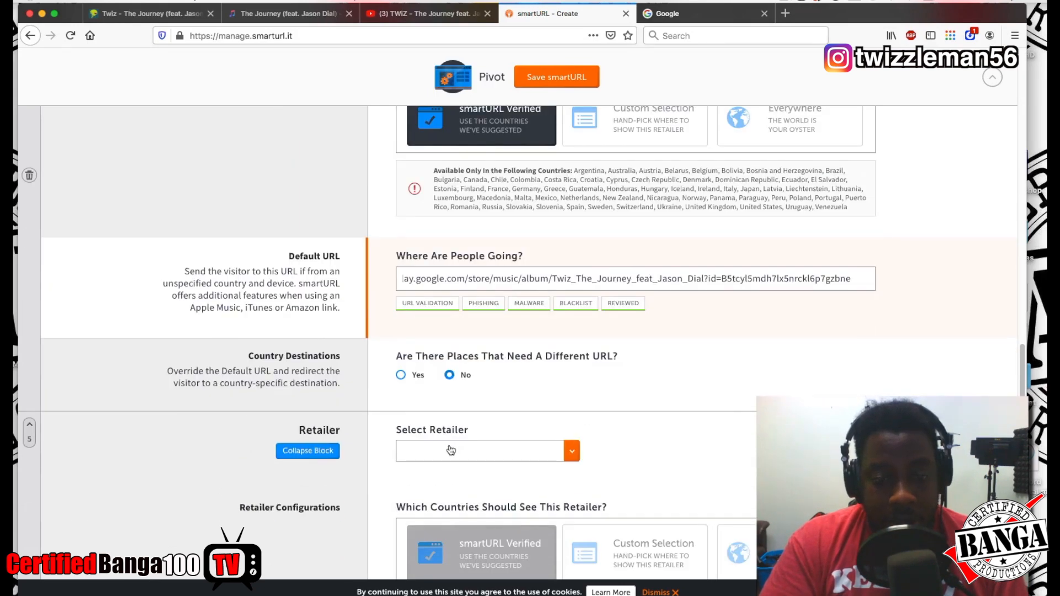
pyautogui.click(440, 448)
pyautogui.write('Deezer')
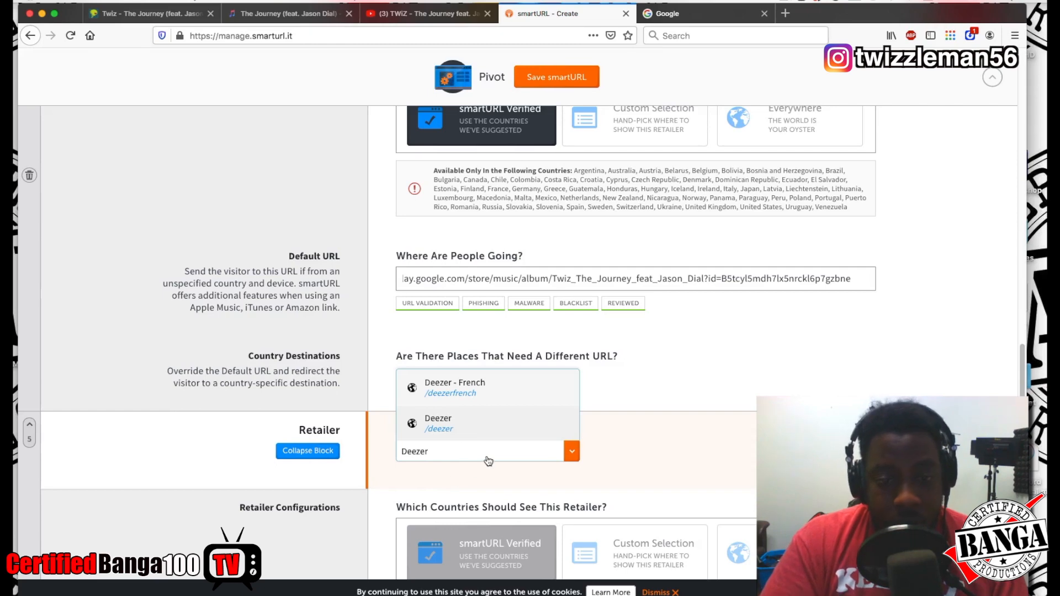
pyautogui.click(500, 426)
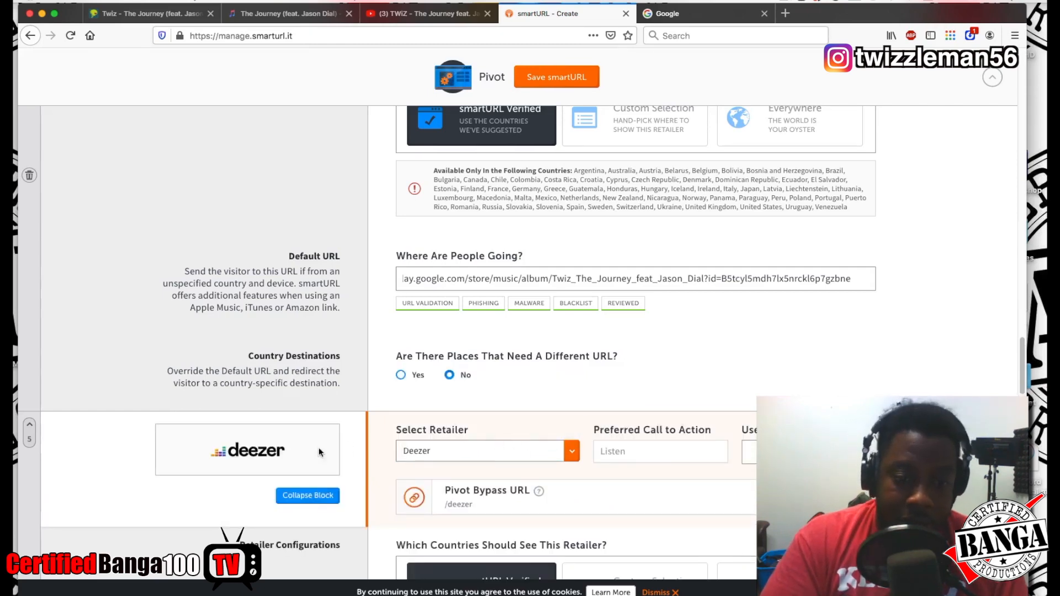
# Paste the copied Deezer album address as the Deezer retailer's default URL.
pyautogui.scroll(-4, 525, 488)
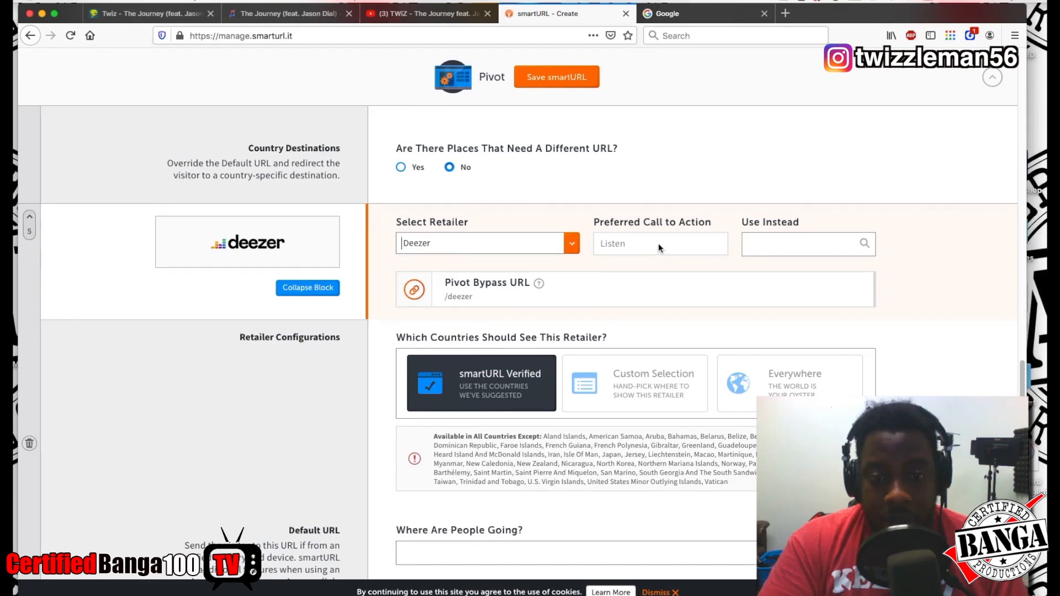
pyautogui.scroll(-1, 516, 363)
pyautogui.click(407, 481)
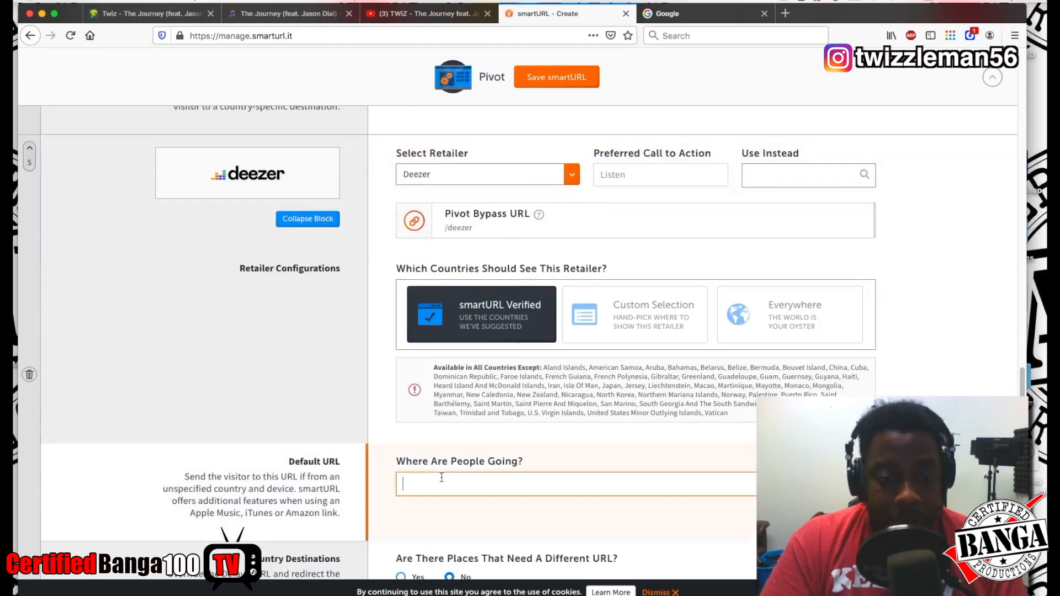
pyautogui.press('super+v')
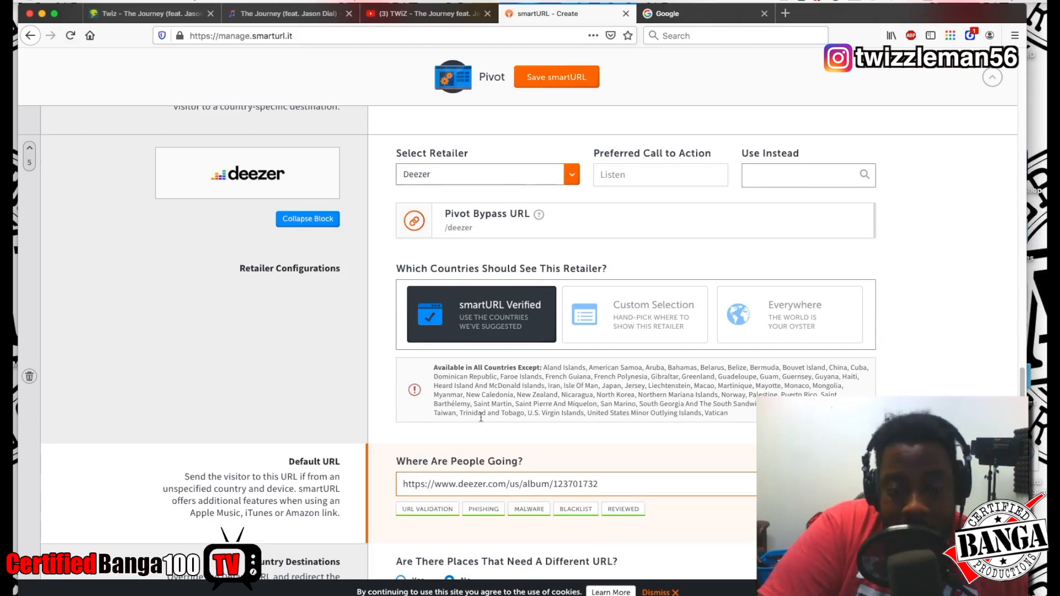
# Look over the Pivot page preview below the retailer blocks and the options for adding a logo.
pyautogui.scroll(-3, 481, 418)
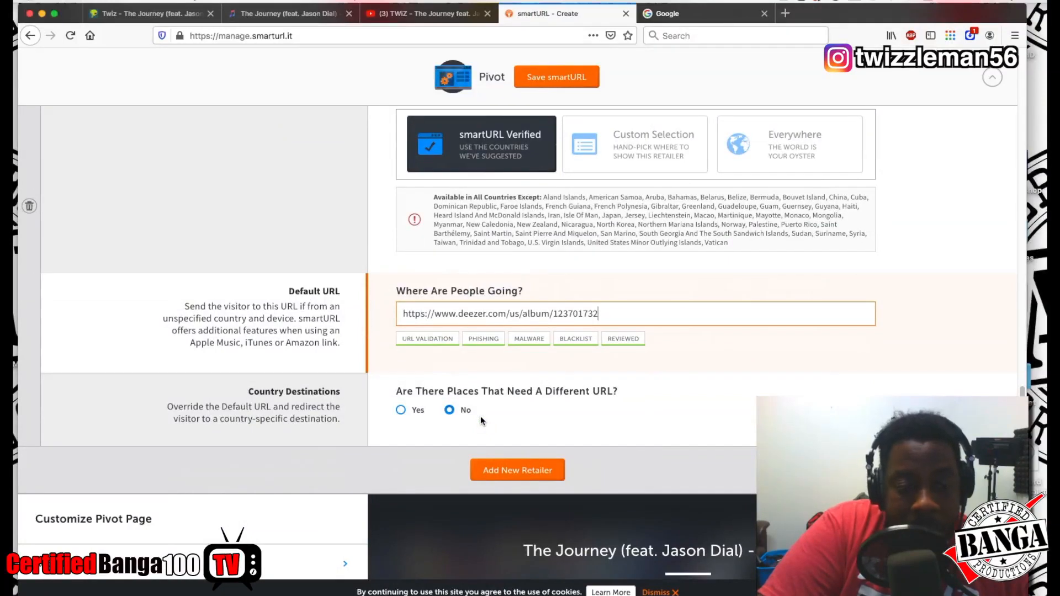
pyautogui.scroll(-4, 481, 420)
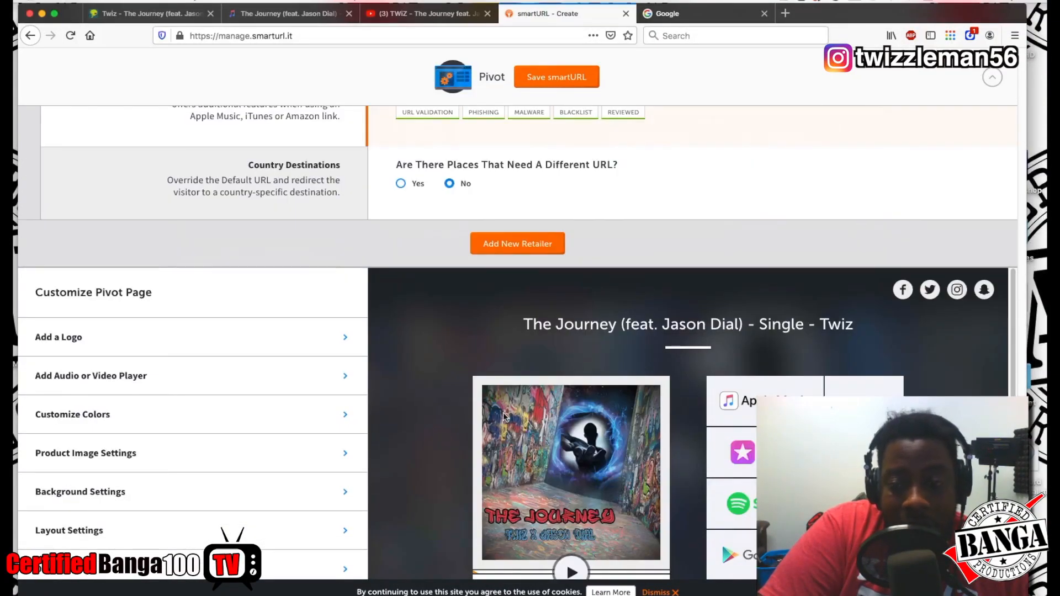
pyautogui.scroll(-1, 632, 424)
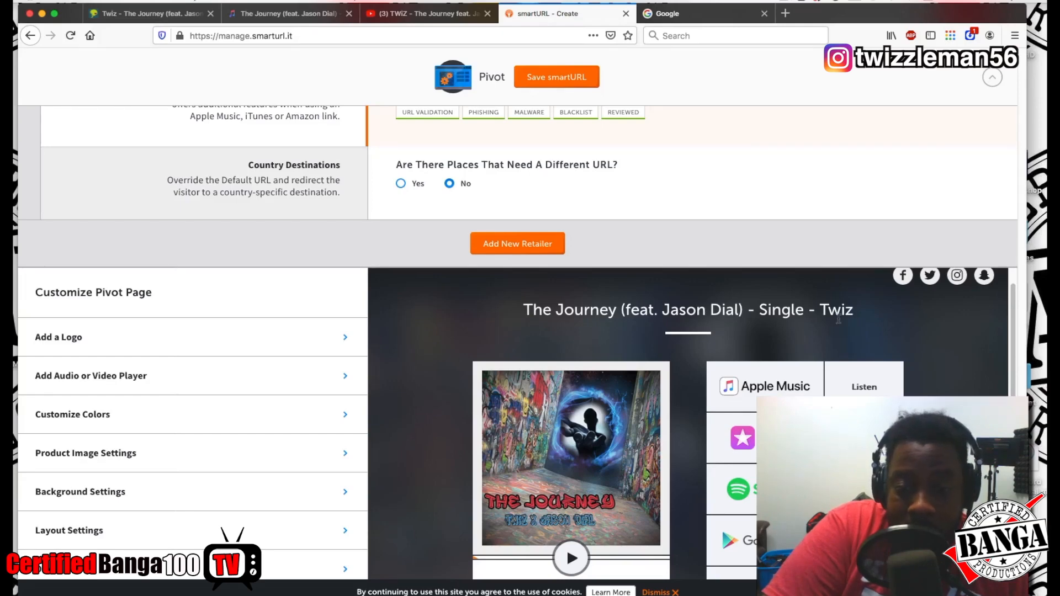
pyautogui.scroll(-1, 718, 414)
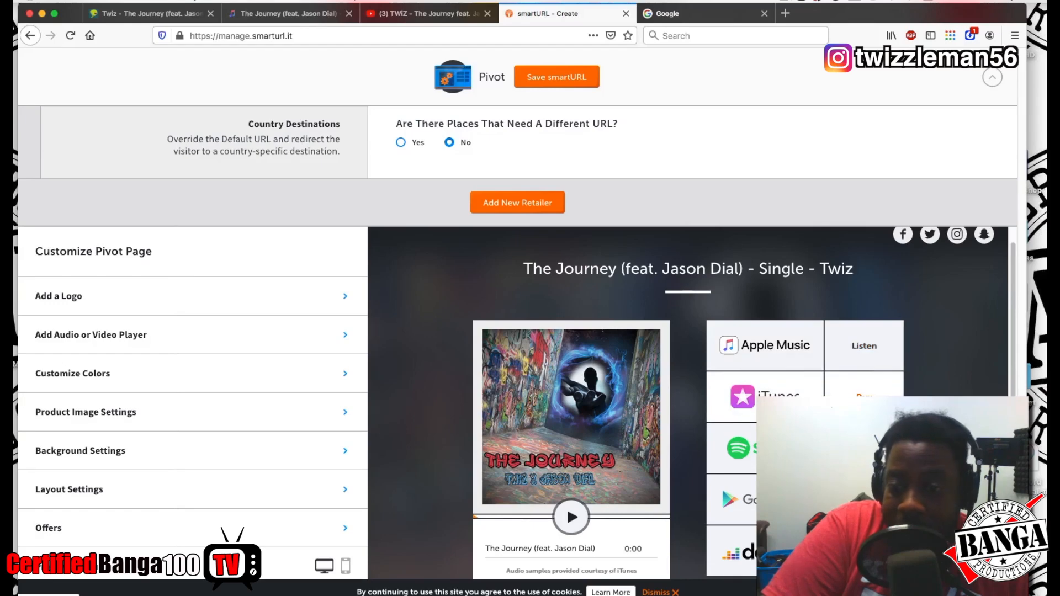
pyautogui.scroll(-1, 519, 353)
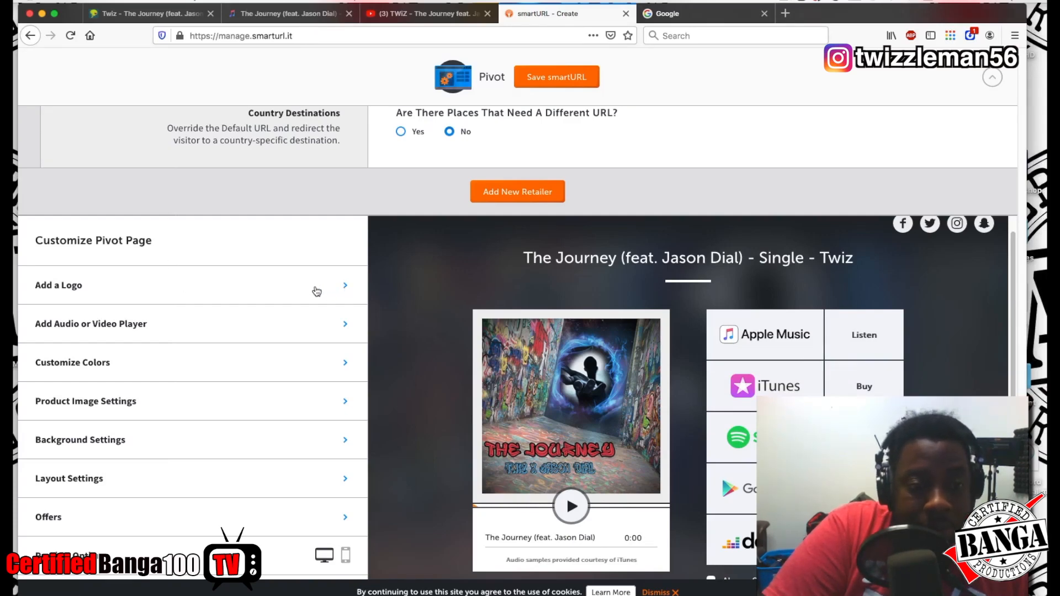
pyautogui.click(341, 286)
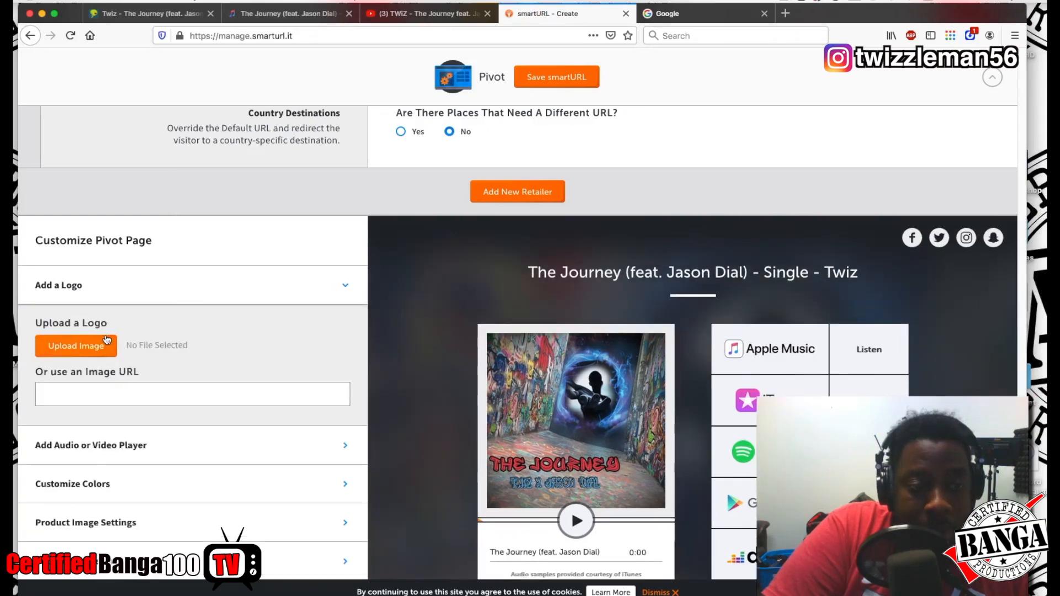
pyautogui.click(344, 285)
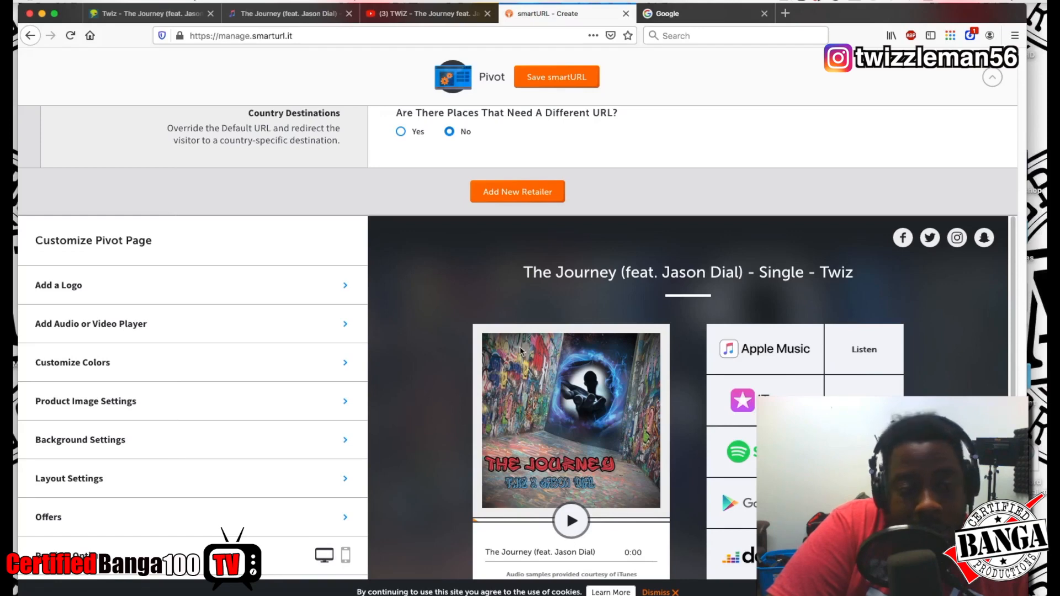
# Open the audio and video player settings, and briefly play and pause the audio sample in the page preview.
pyautogui.click(345, 326)
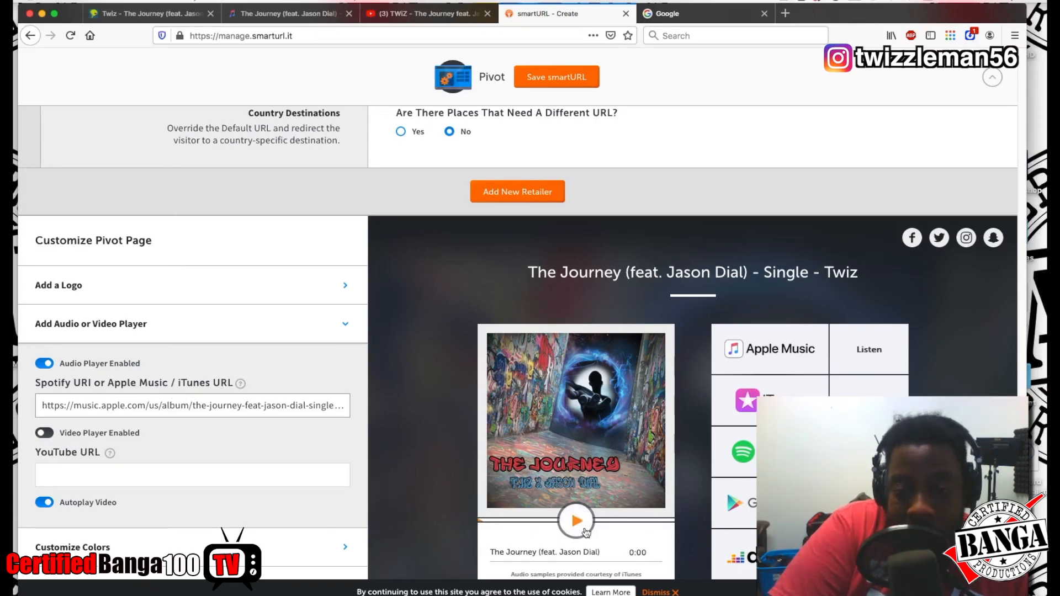
pyautogui.scroll(-1, 580, 522)
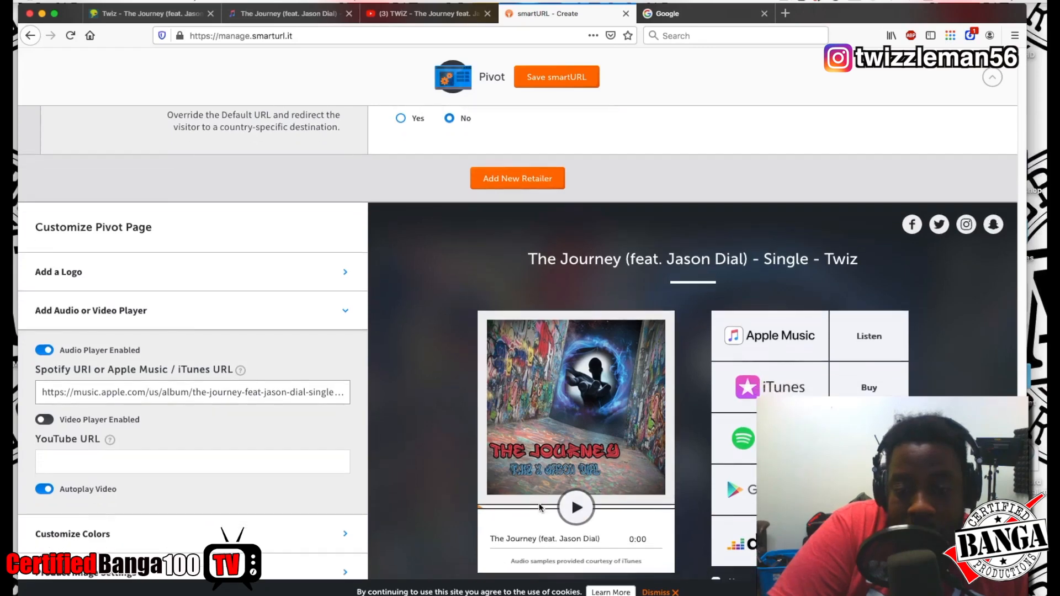
pyautogui.click(578, 511)
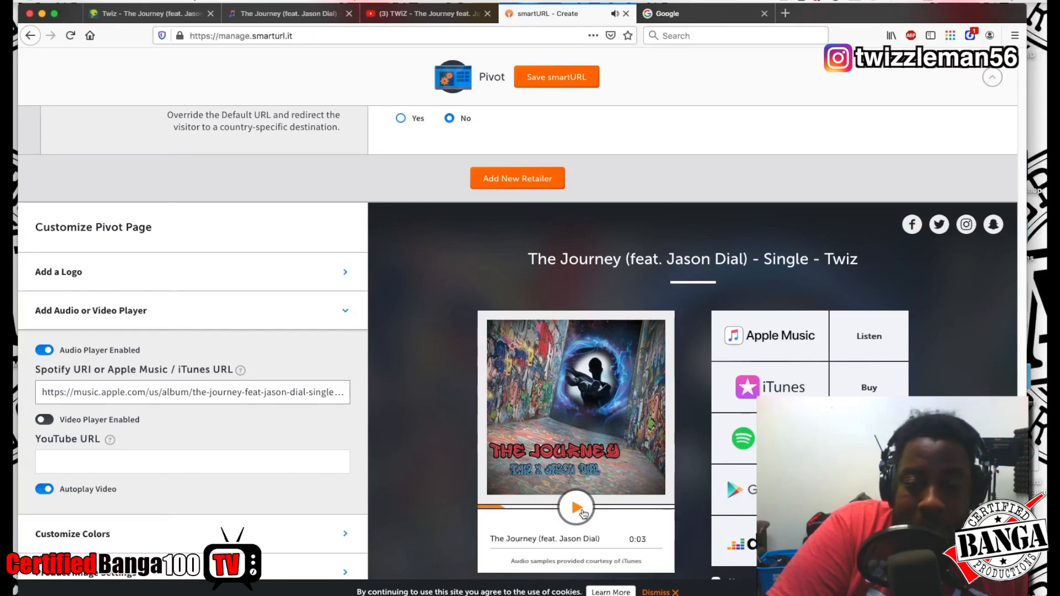
pyautogui.click(577, 508)
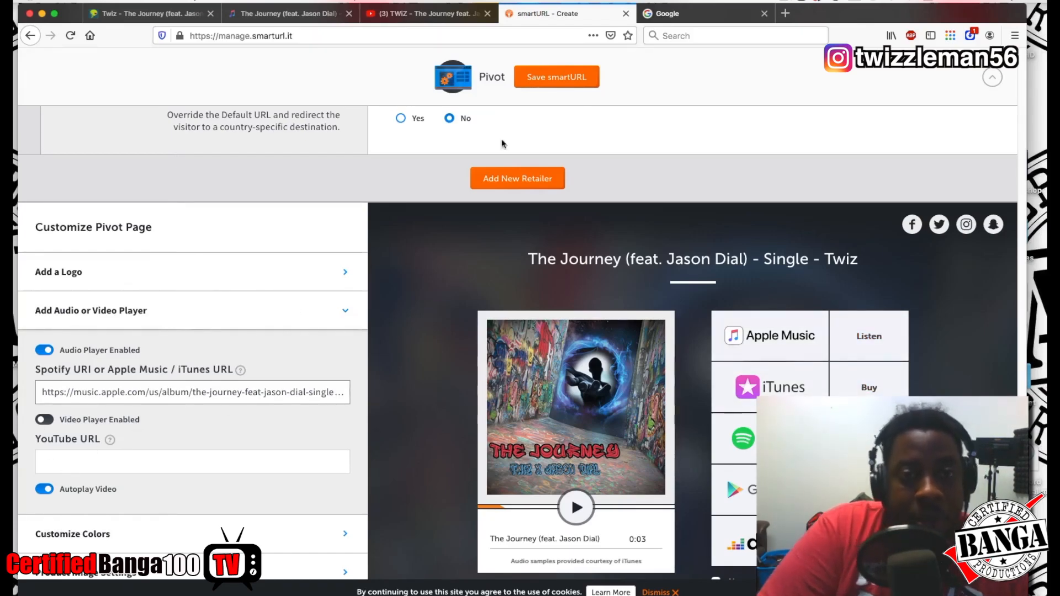
# Copy the share link of The Journey music video from its YouTube page.
pyautogui.click(405, 16)
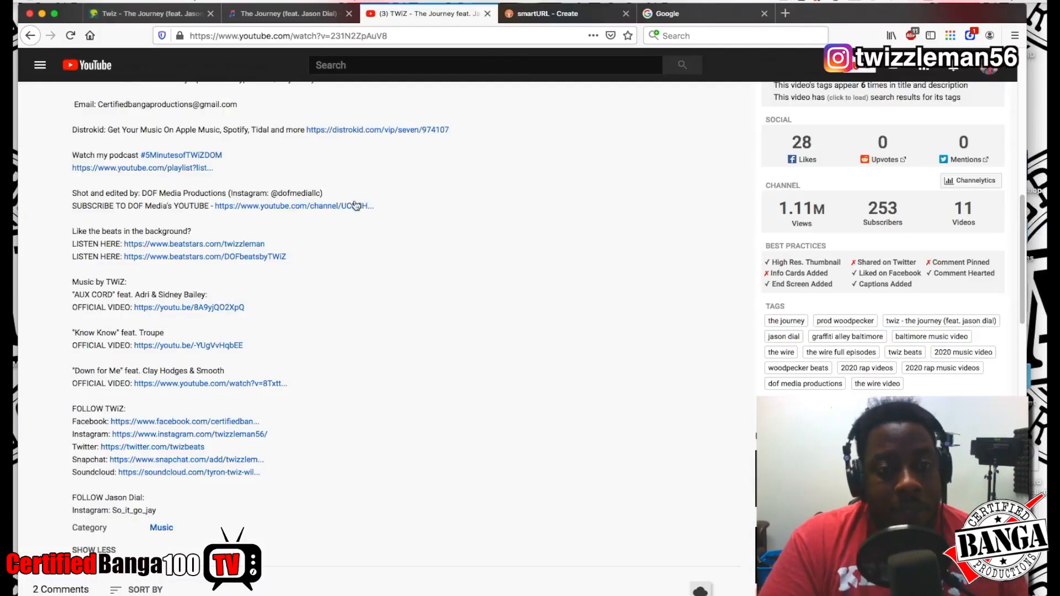
pyautogui.scroll(10, 357, 202)
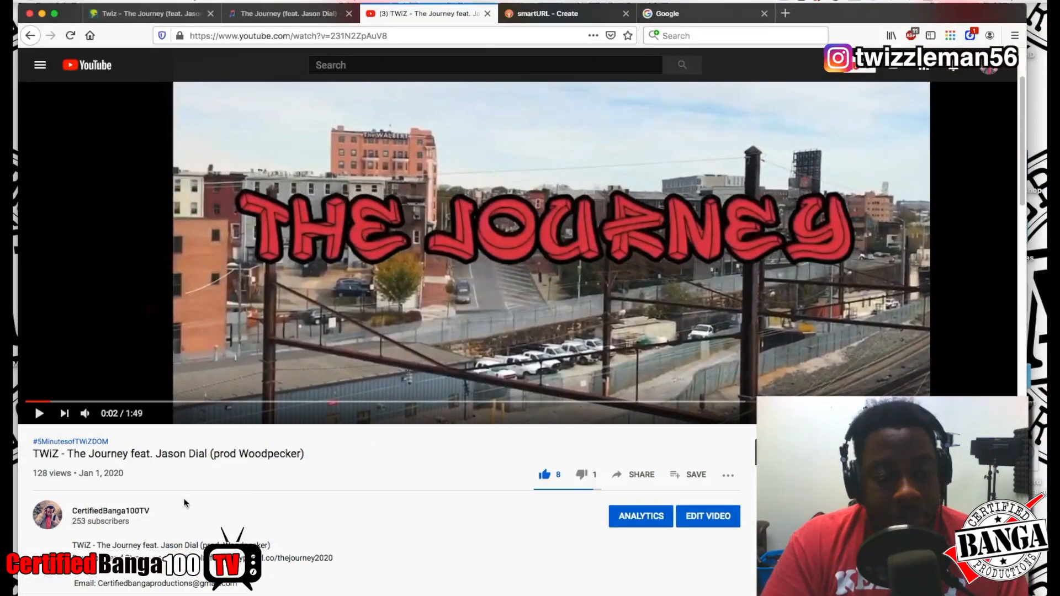
pyautogui.click(642, 475)
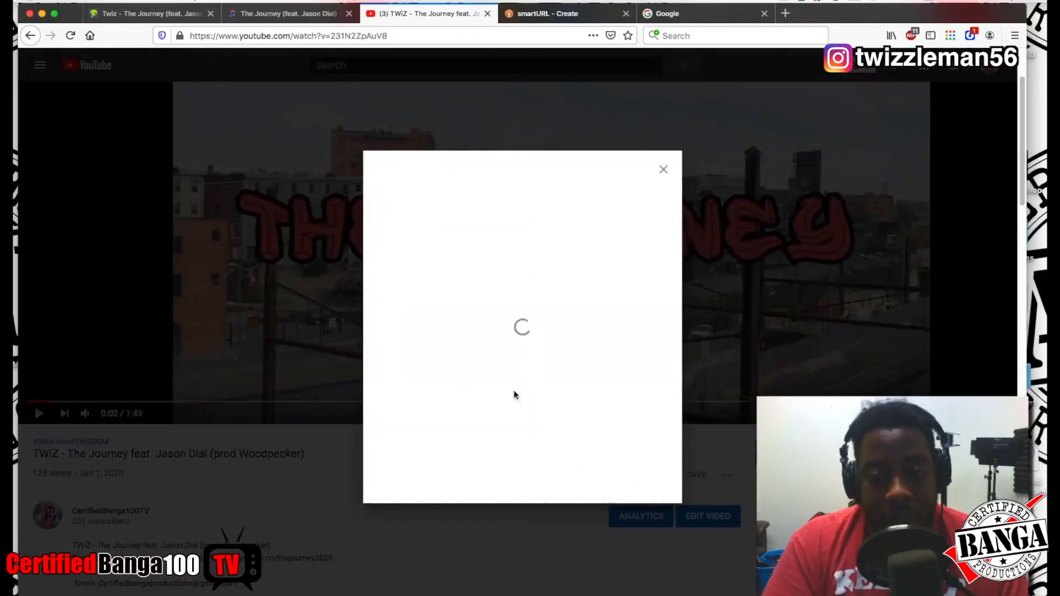
pyautogui.click(639, 350)
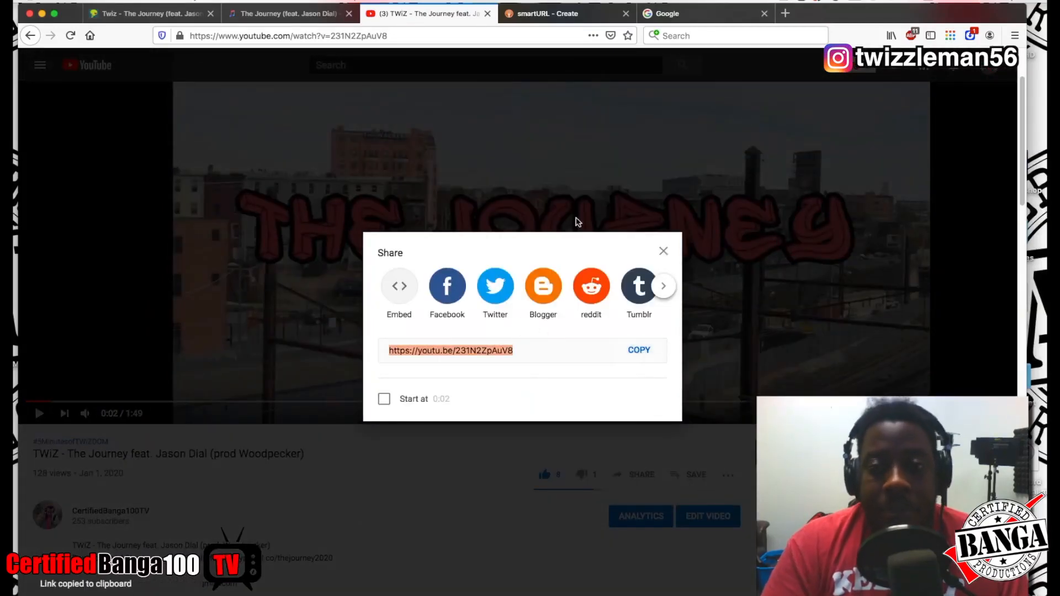
# Return to the smartURL form, enable the video player and paste the copied link as its YouTube URL.
pyautogui.click(547, 13)
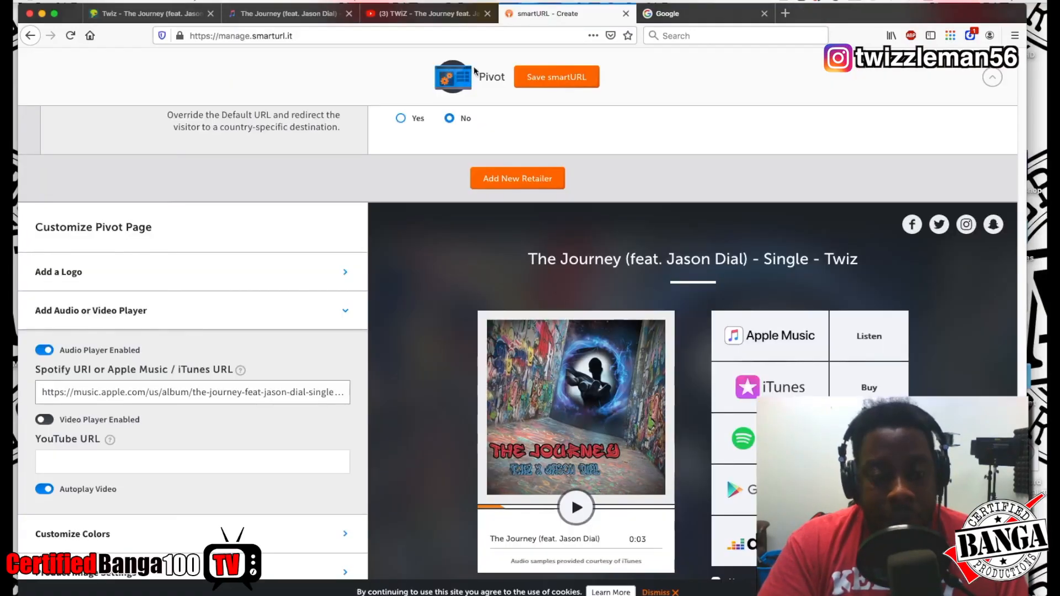
pyautogui.click(46, 420)
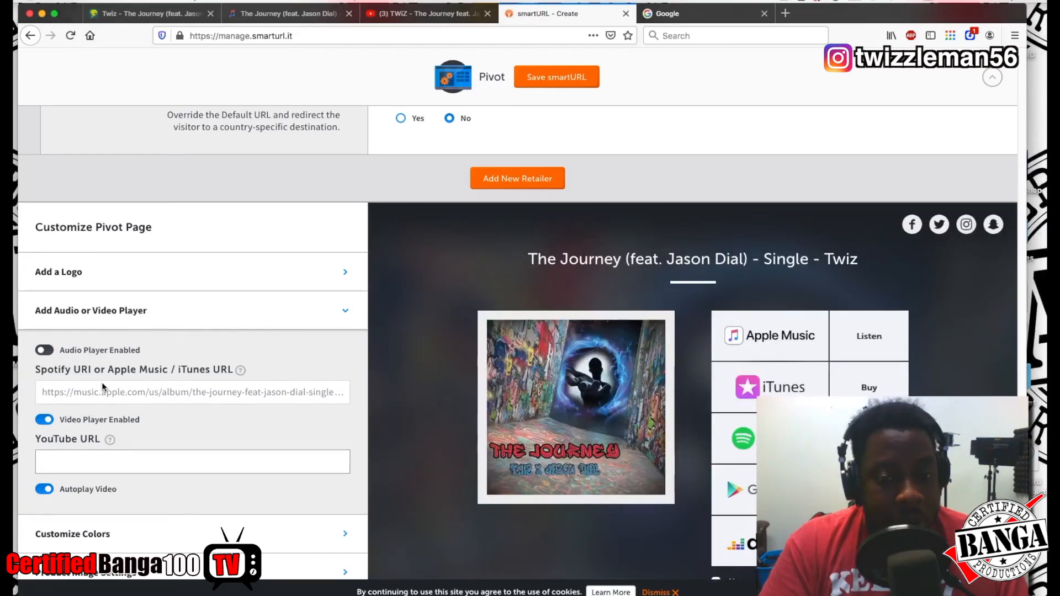
pyautogui.click(123, 460)
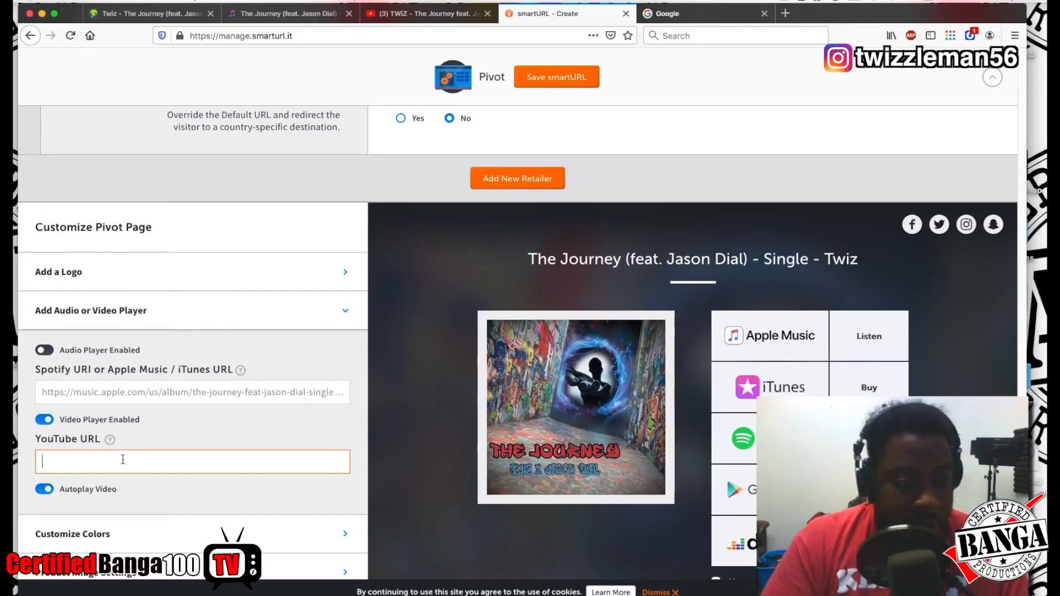
pyautogui.press('super+v')
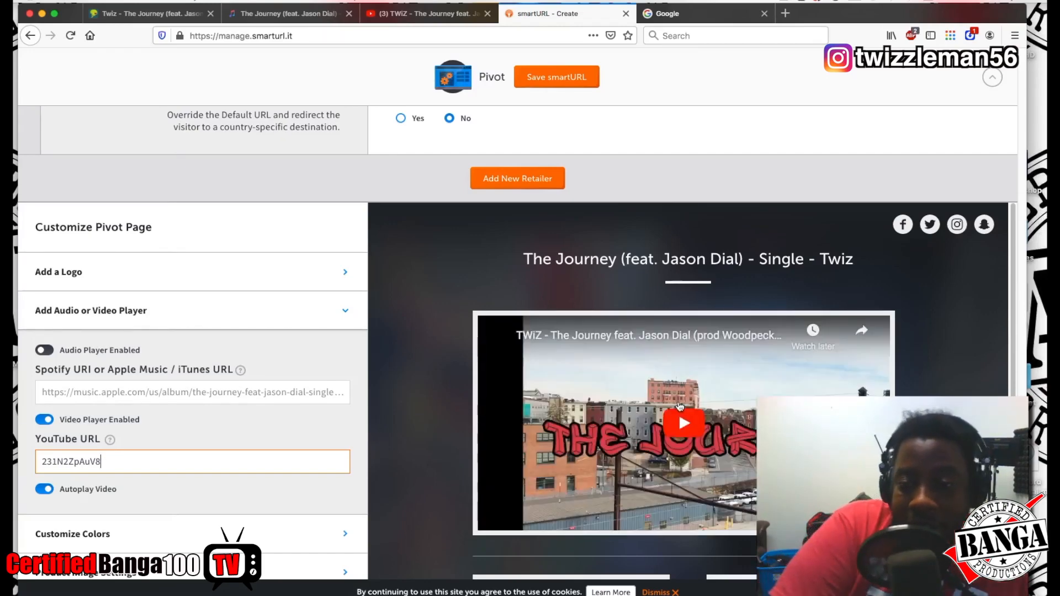
# Set the Pivot page's header text color to red #f70505.
pyautogui.scroll(-3, 698, 404)
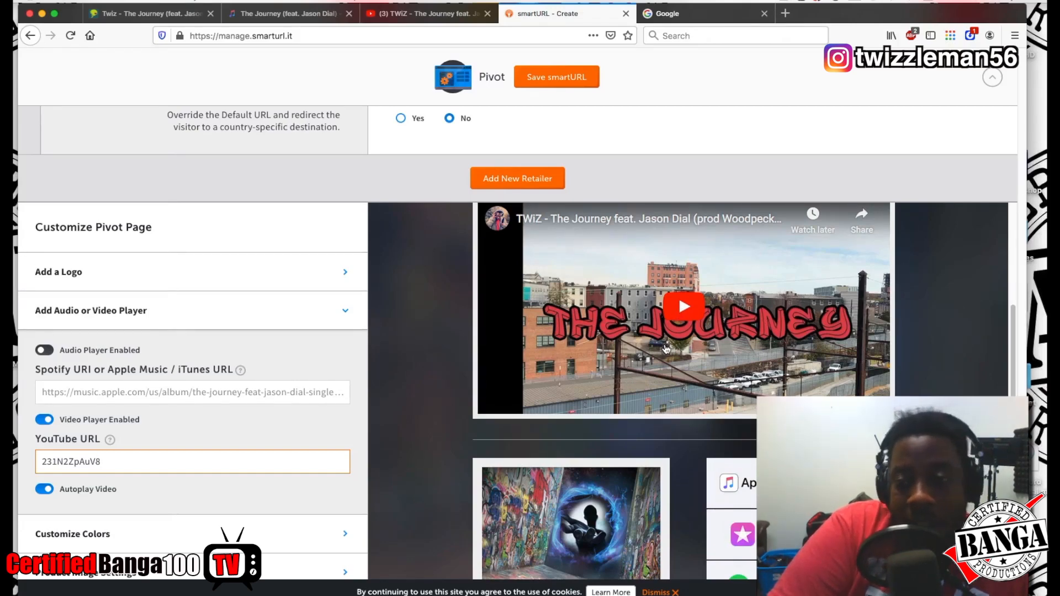
pyautogui.scroll(-1, 667, 349)
pyautogui.scroll(-5, 666, 349)
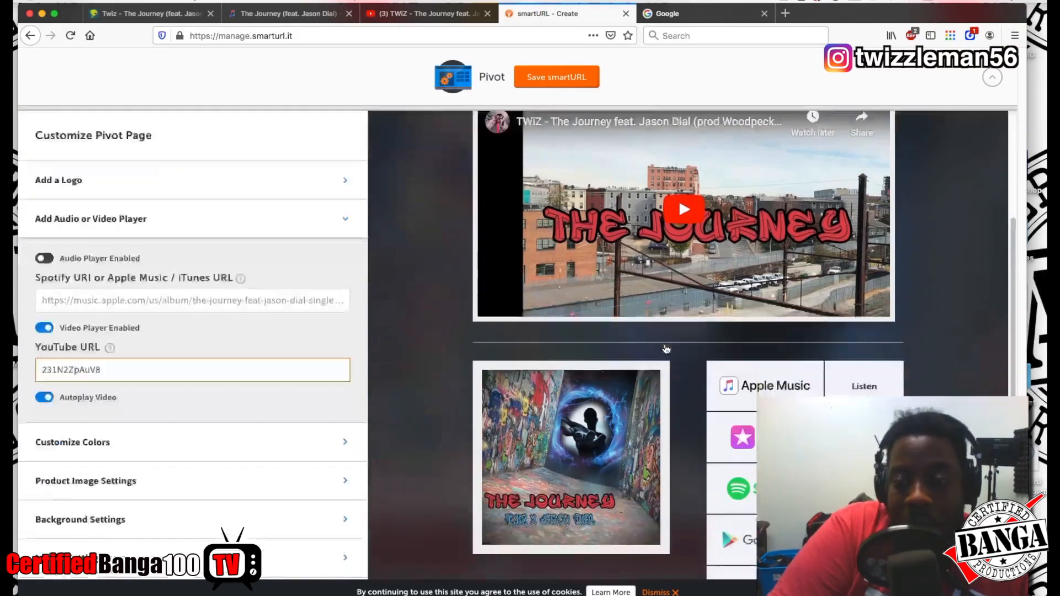
pyautogui.scroll(-2, 806, 340)
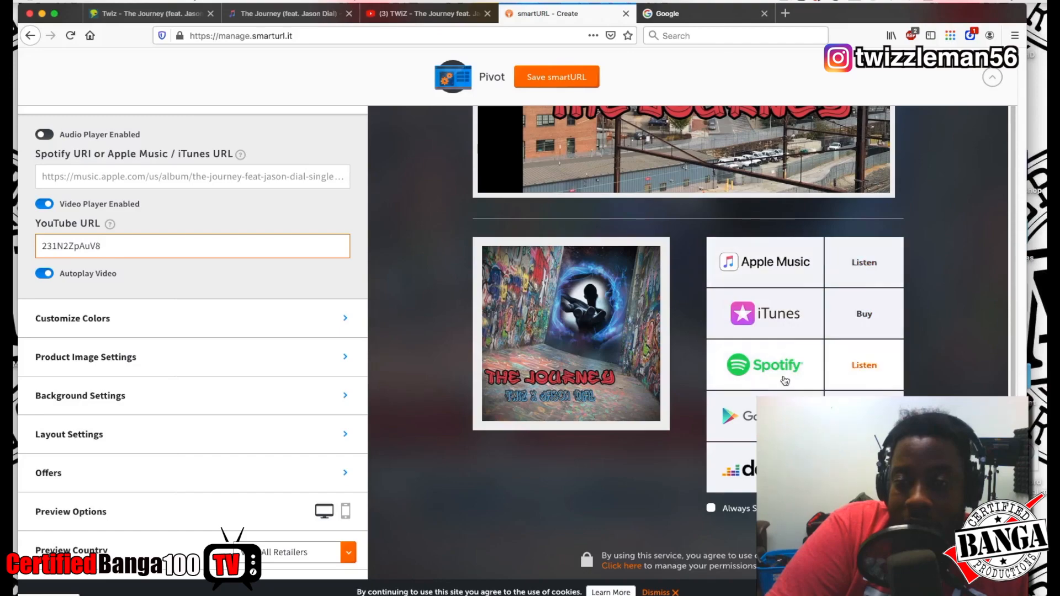
pyautogui.click(328, 320)
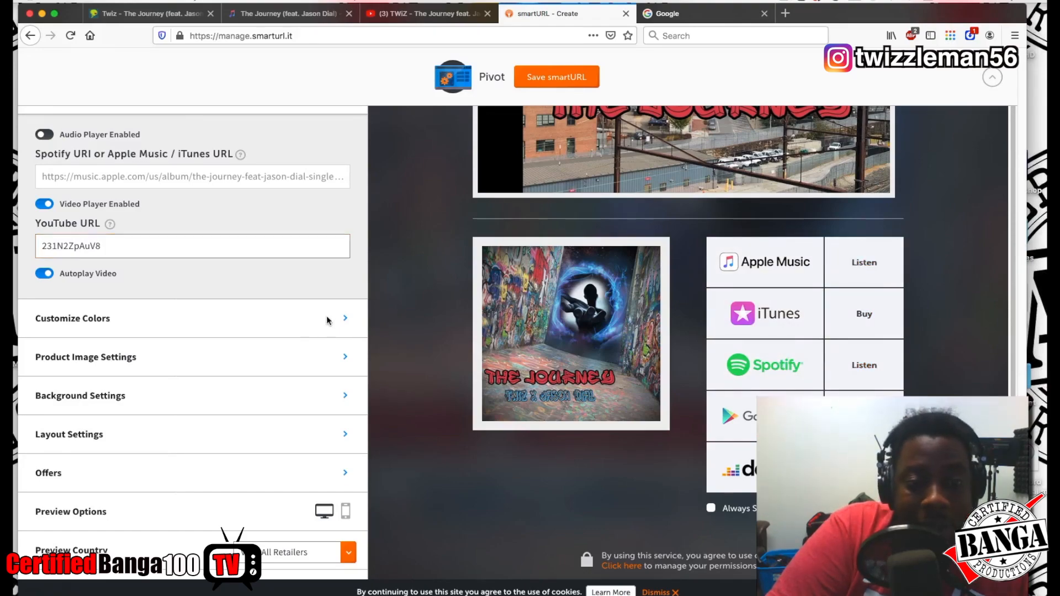
pyautogui.click(345, 322)
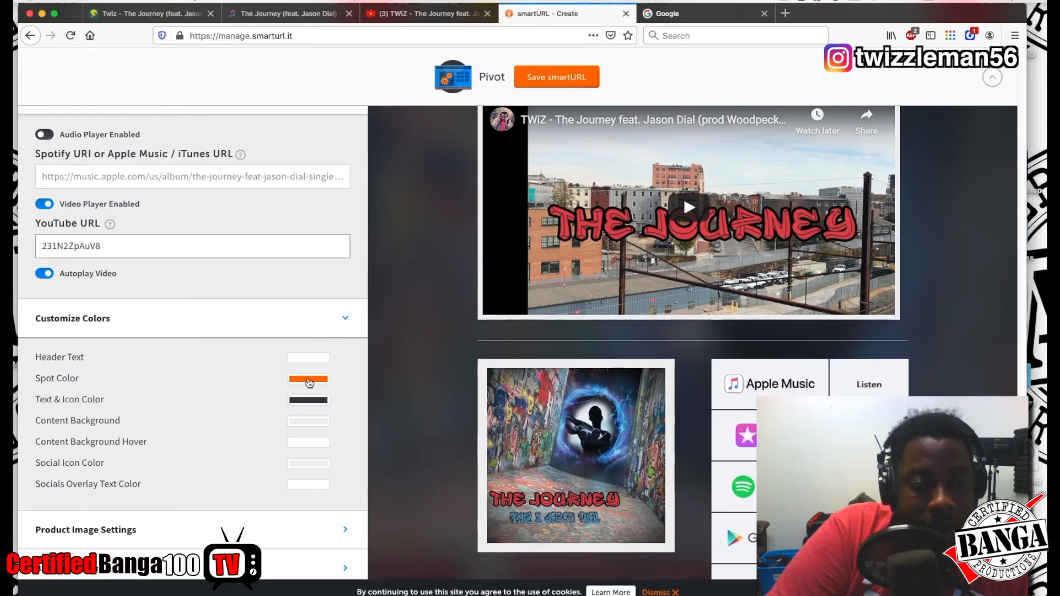
pyautogui.click(314, 359)
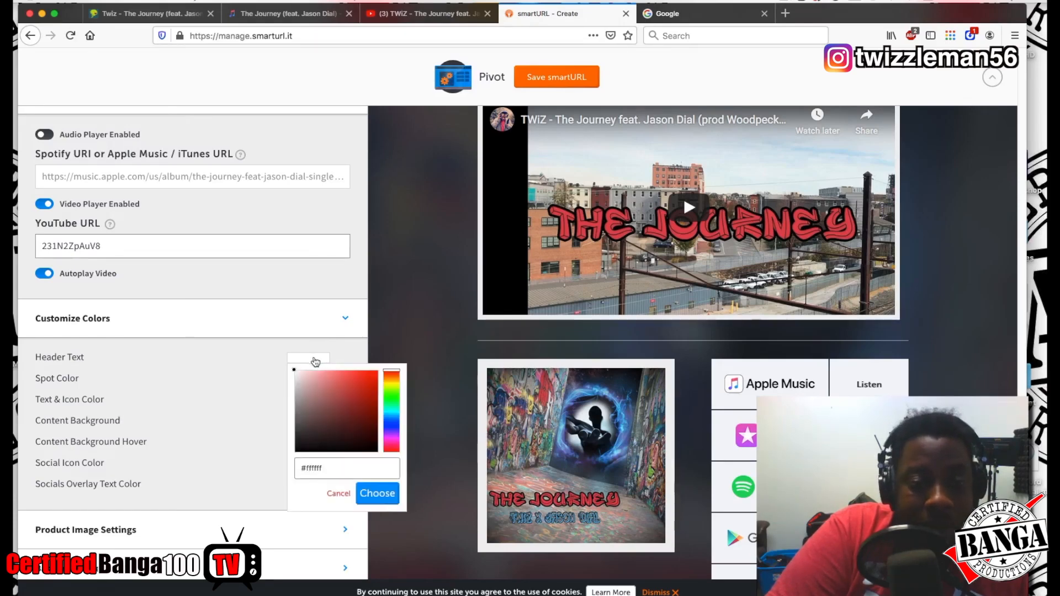
pyautogui.click(378, 375)
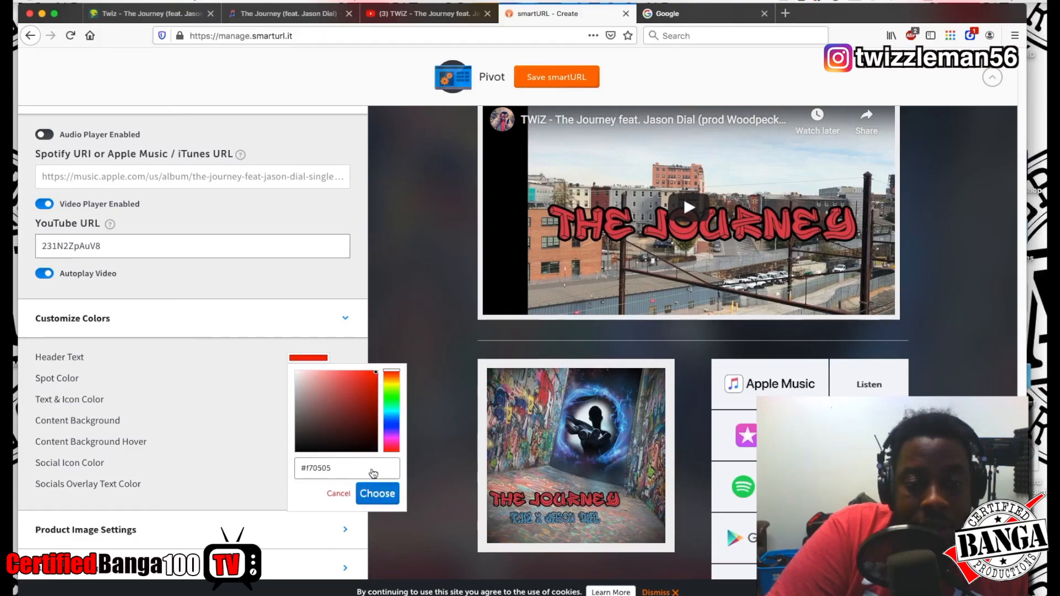
pyautogui.click(379, 497)
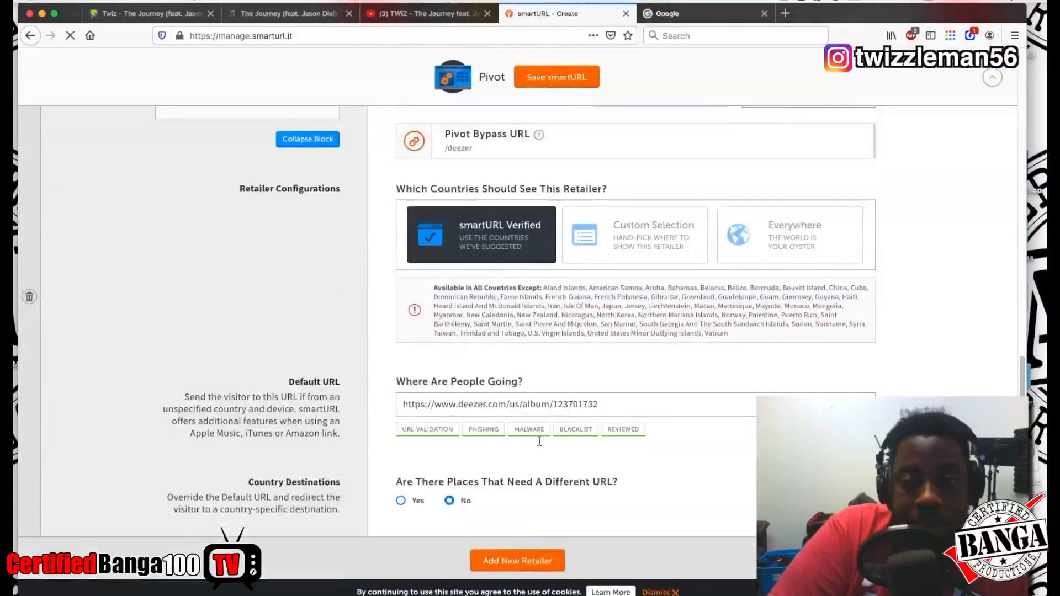
# Look over the title, social icons, video and retailer list in the page preview, along with the remaining color options.
pyautogui.scroll(-13, 539, 442)
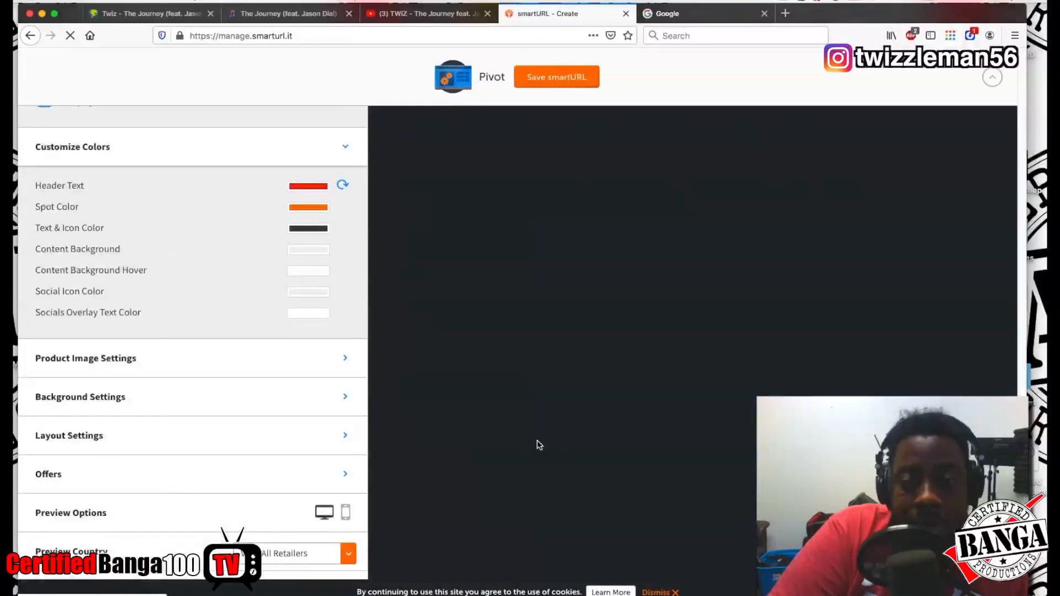
pyautogui.scroll(4, 536, 441)
pyautogui.scroll(2, 528, 436)
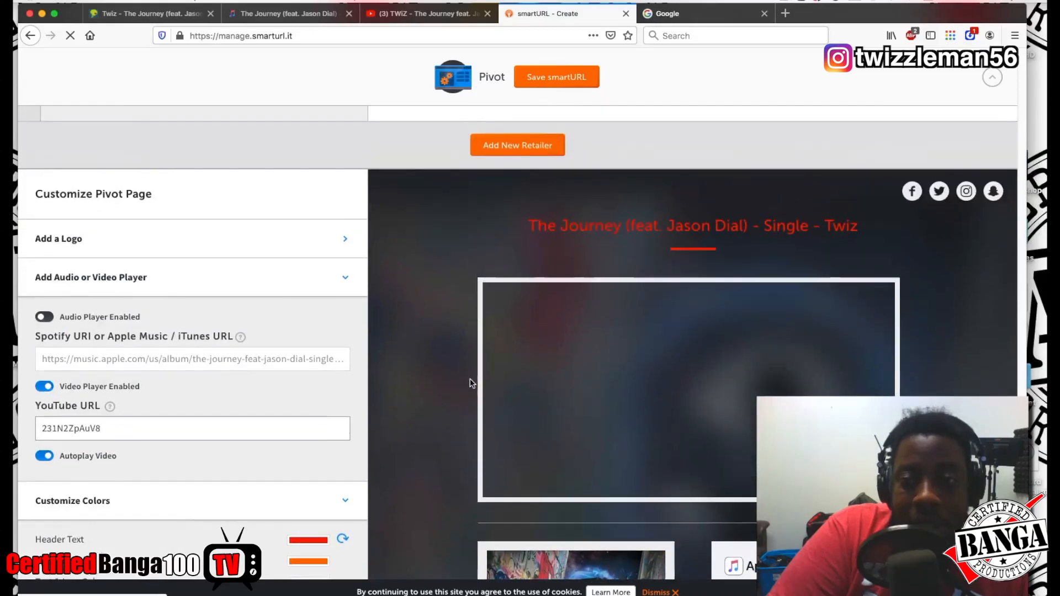
pyautogui.scroll(-5, 210, 392)
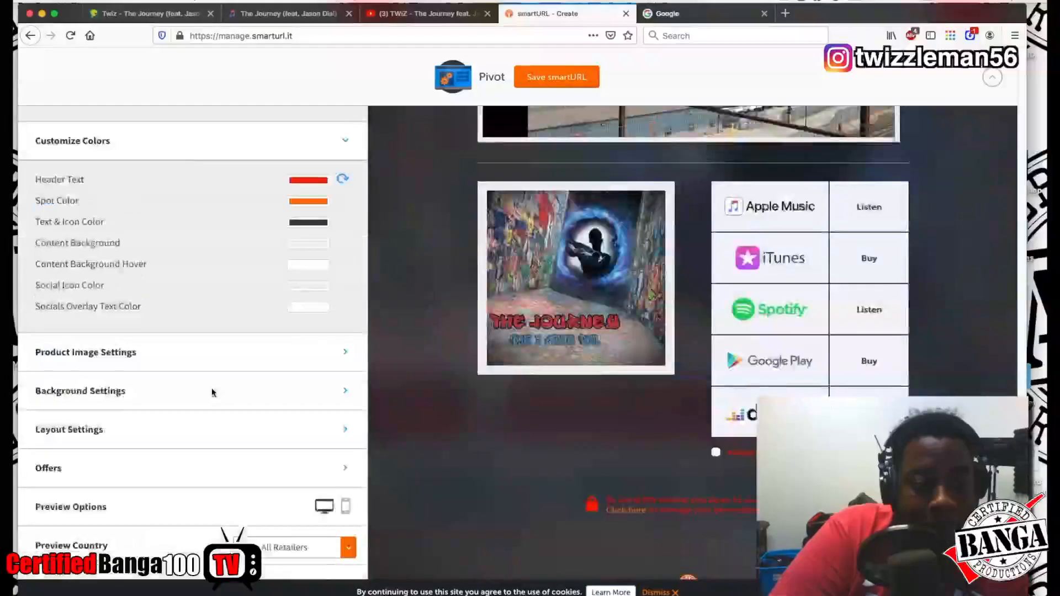
pyautogui.scroll(1, 217, 384)
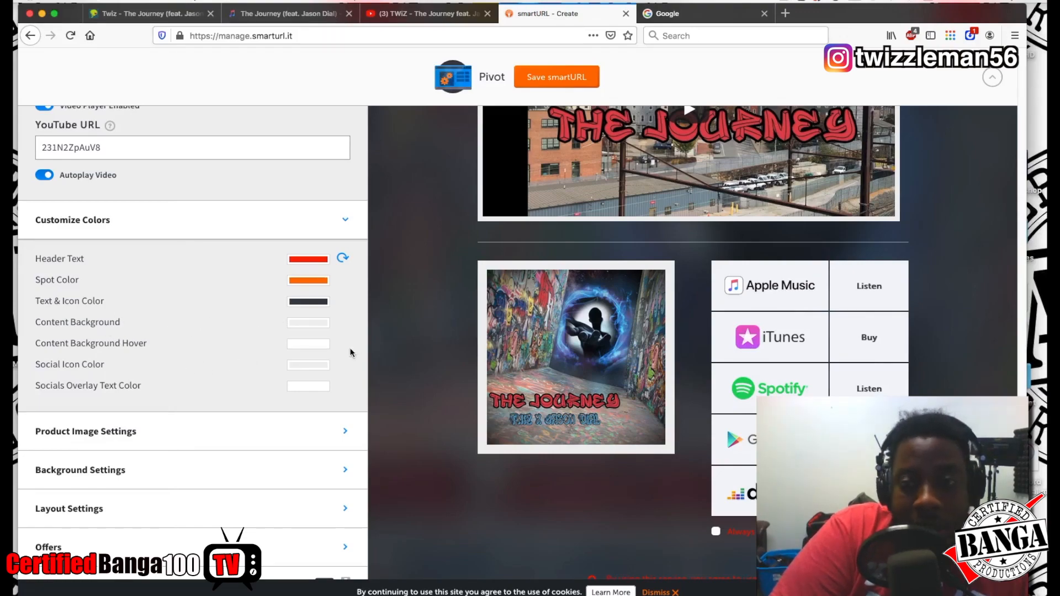
pyautogui.scroll(8, 350, 351)
pyautogui.scroll(-1, 350, 354)
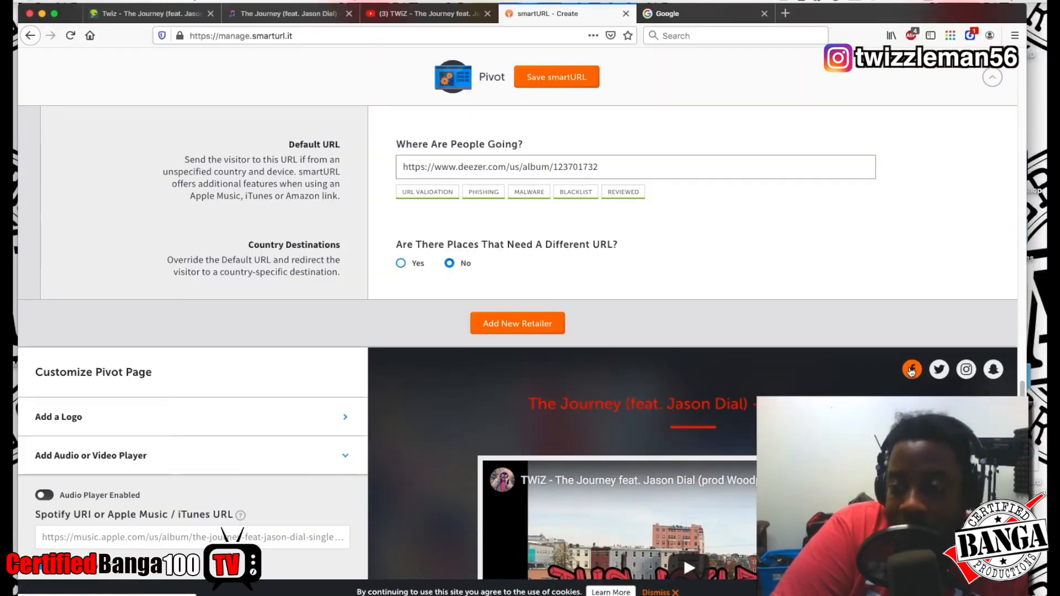
pyautogui.scroll(-5, 411, 424)
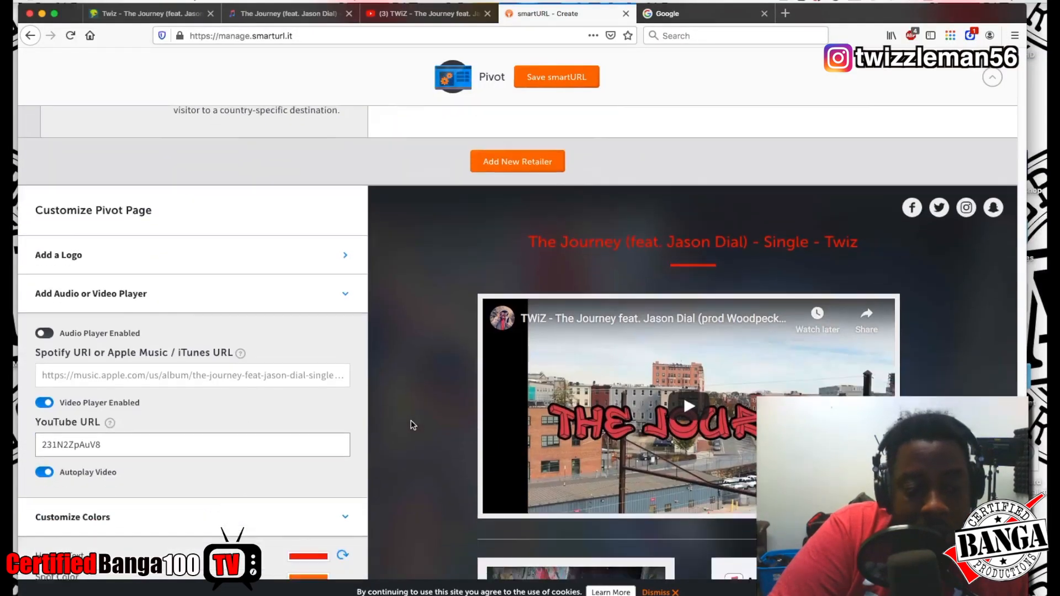
pyautogui.scroll(-2, 411, 425)
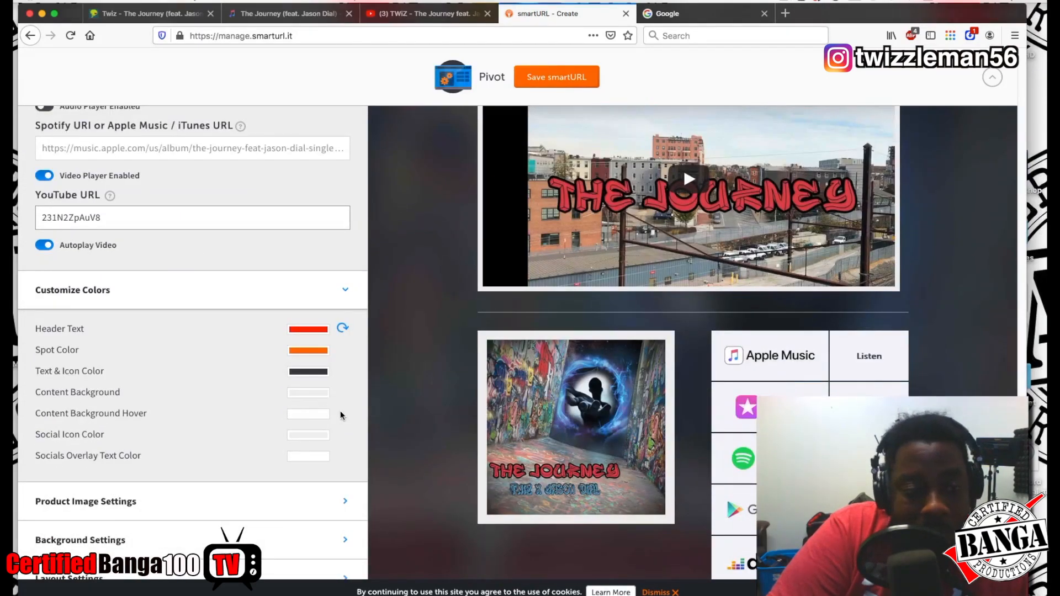
pyautogui.scroll(4, 411, 397)
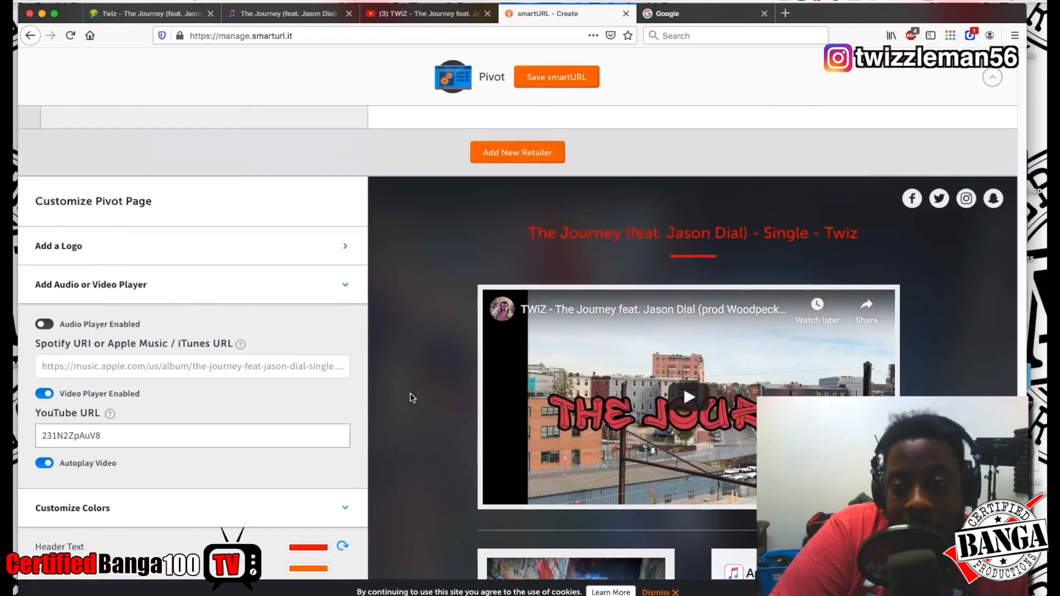
pyautogui.scroll(-4, 411, 397)
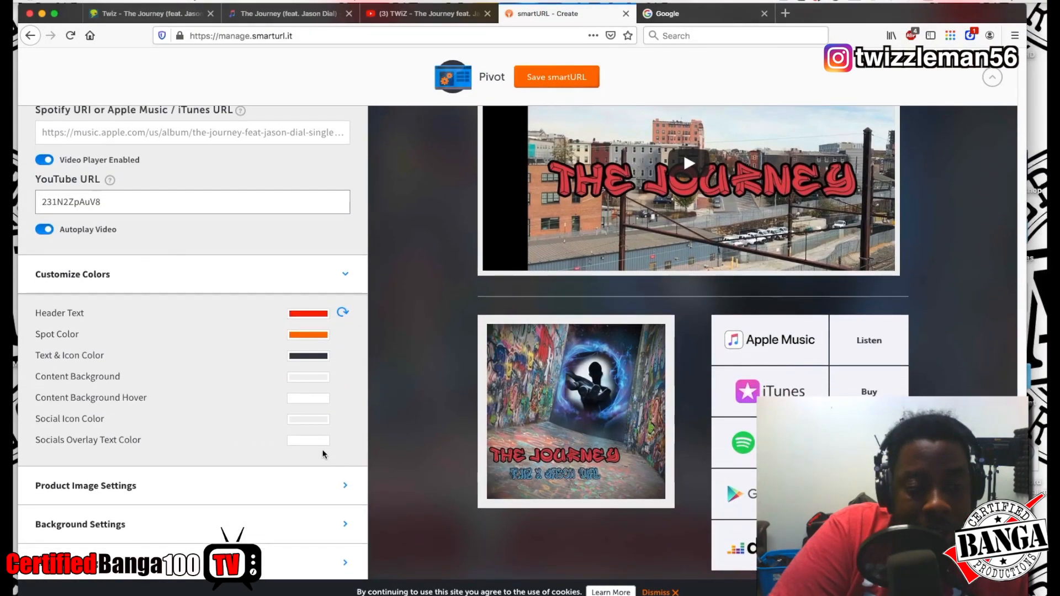
# Set the product image's desktop border size to 18 and check the border in the page preview.
pyautogui.click(344, 485)
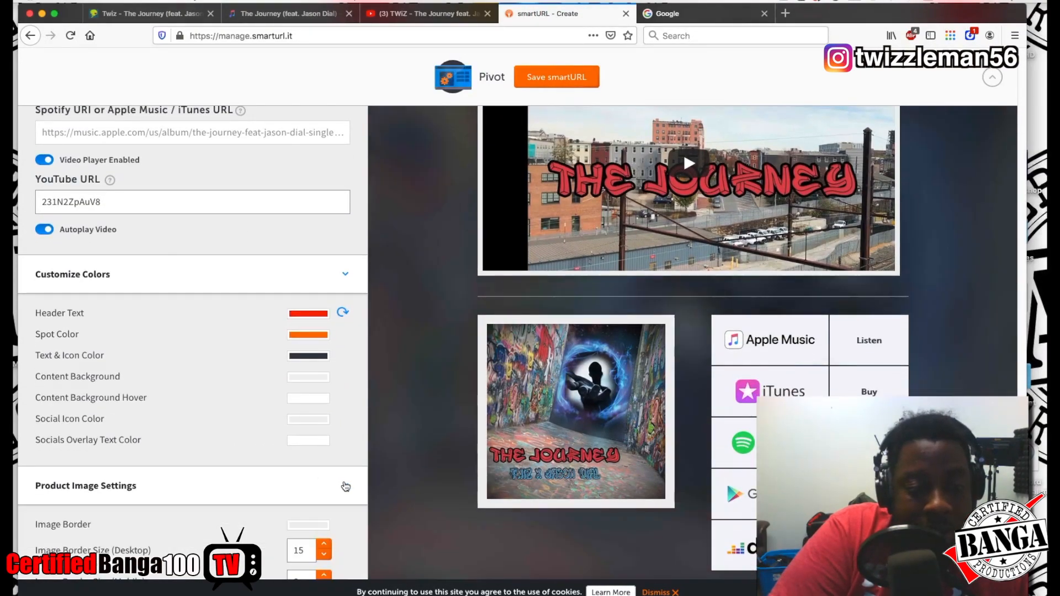
pyautogui.scroll(-1, 347, 479)
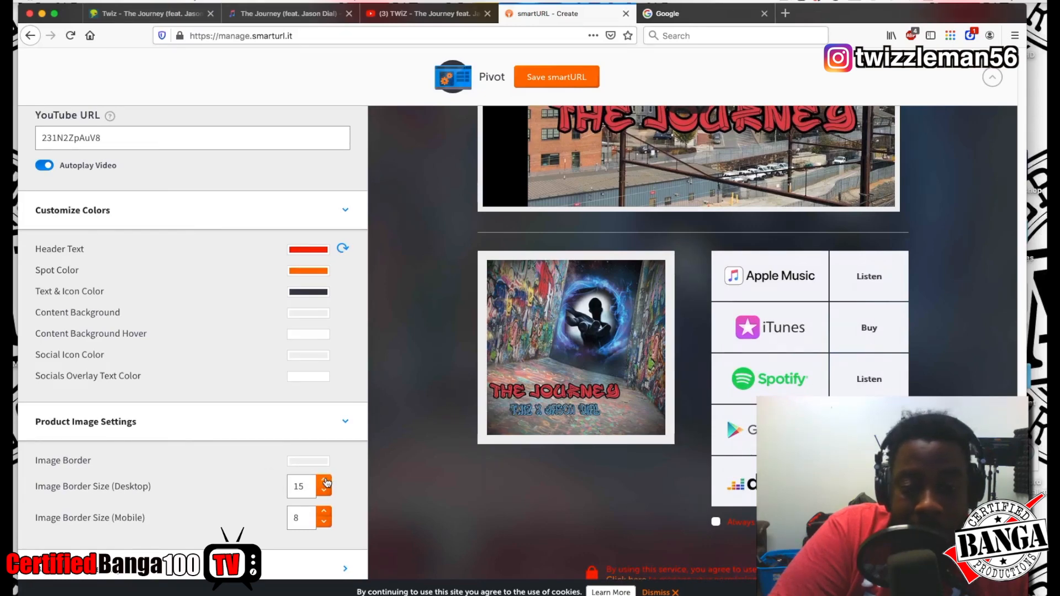
pyautogui.click(327, 481)
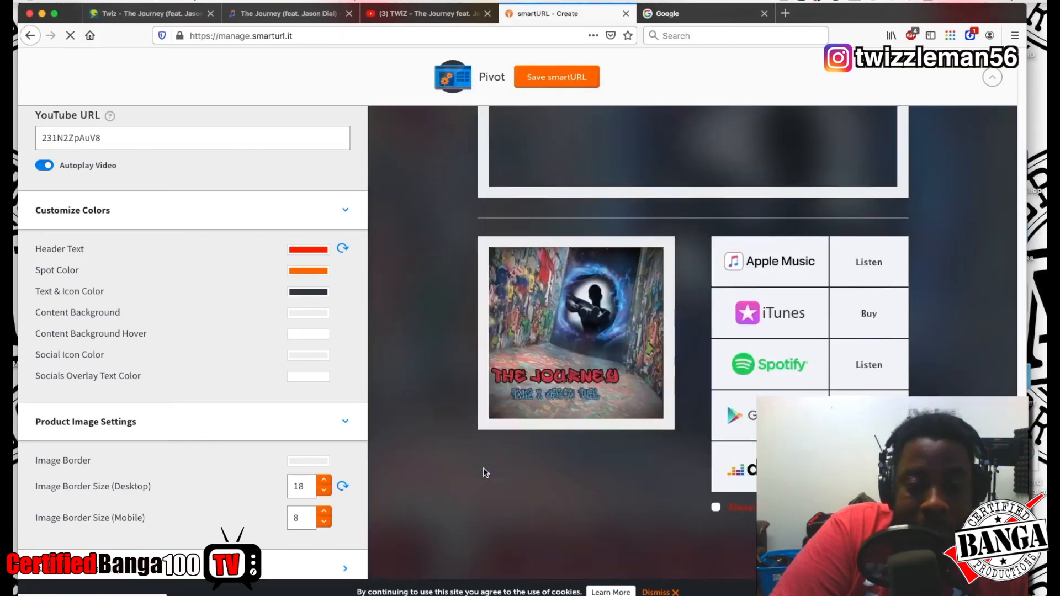
pyautogui.scroll(5, 483, 473)
pyautogui.scroll(-8, 483, 473)
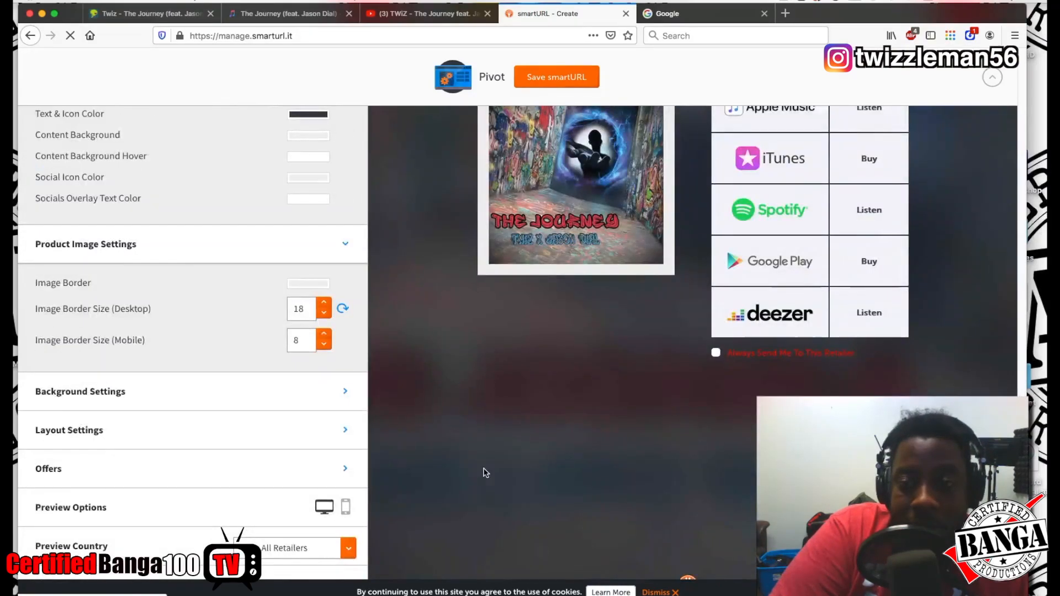
pyautogui.scroll(1, 483, 474)
pyautogui.scroll(2, 486, 472)
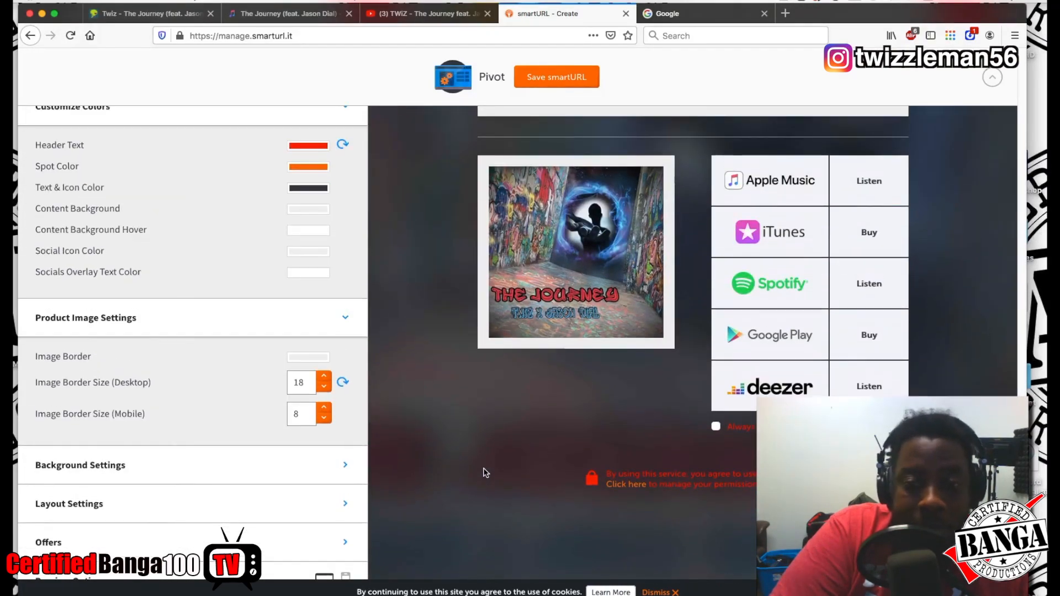
# Enable the retailer-first mobile layout, and open the offer settings.
pyautogui.click(343, 505)
pyautogui.scroll(-1, 302, 489)
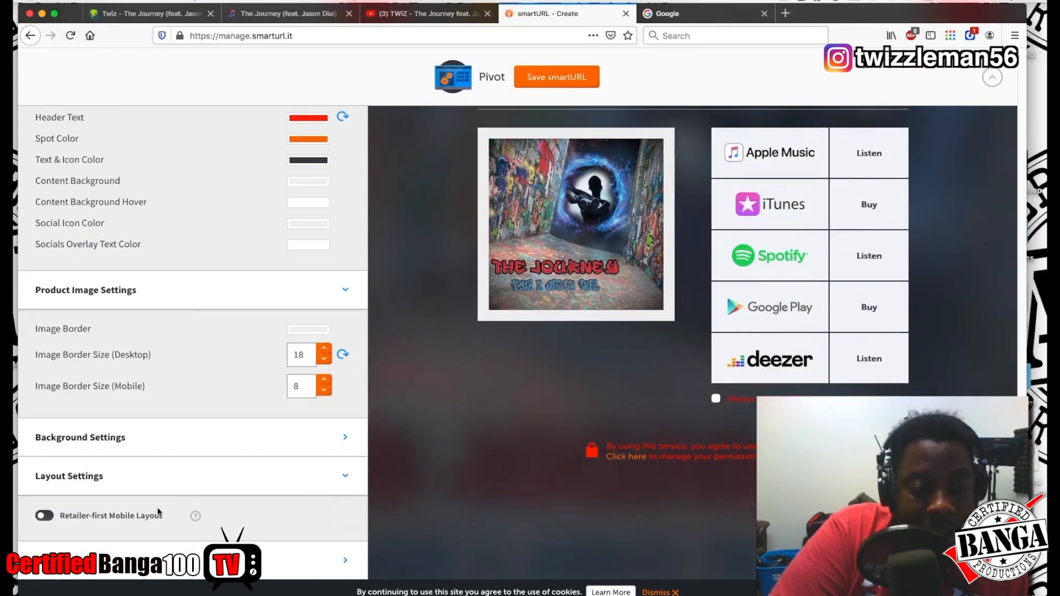
pyautogui.click(45, 519)
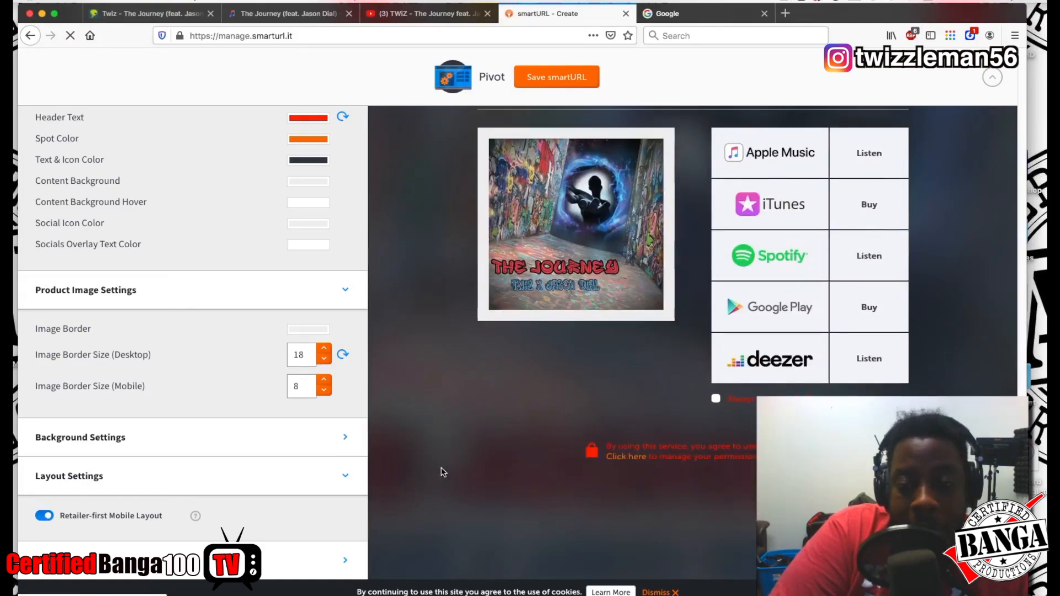
pyautogui.scroll(10, 444, 474)
pyautogui.scroll(-10, 447, 474)
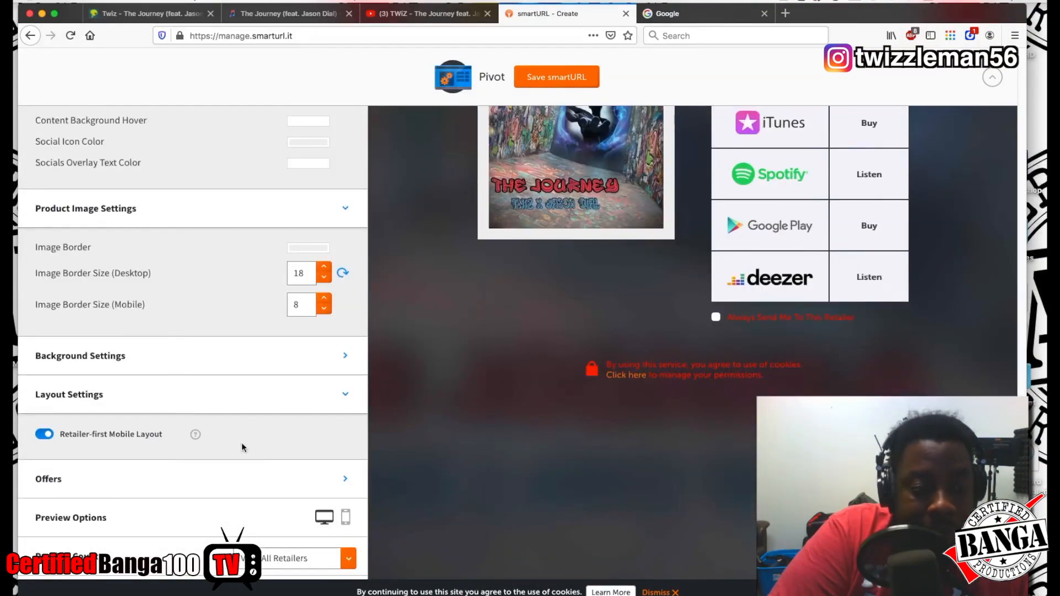
pyautogui.click(343, 480)
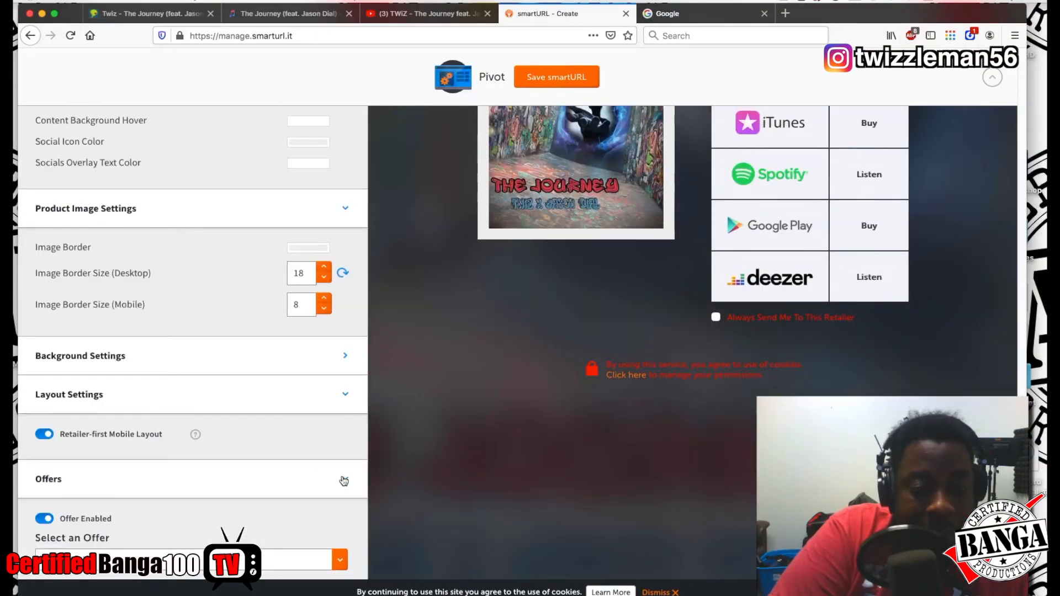
pyautogui.scroll(-3, 305, 469)
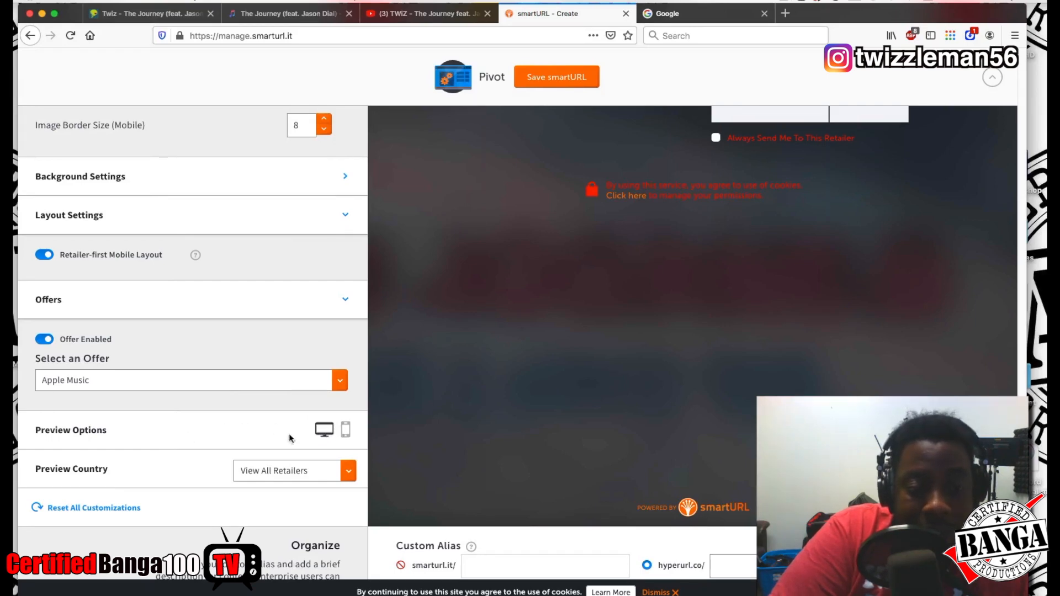
# Show the mobile preview of the Pivot page and look through its retailer list, video and cover image.
pyautogui.click(344, 431)
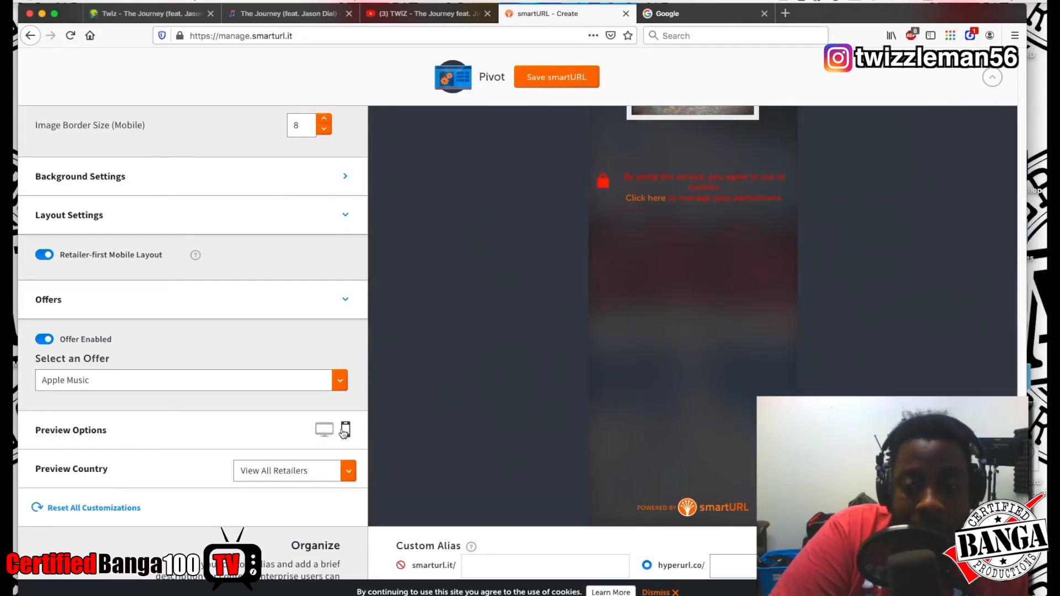
pyautogui.scroll(10, 556, 419)
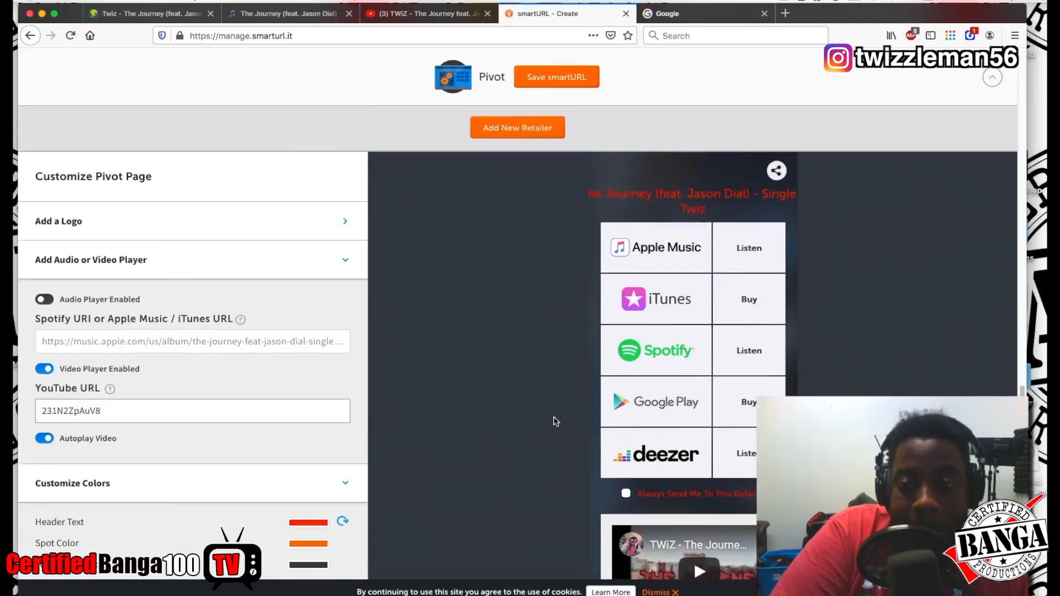
pyautogui.scroll(-5, 556, 421)
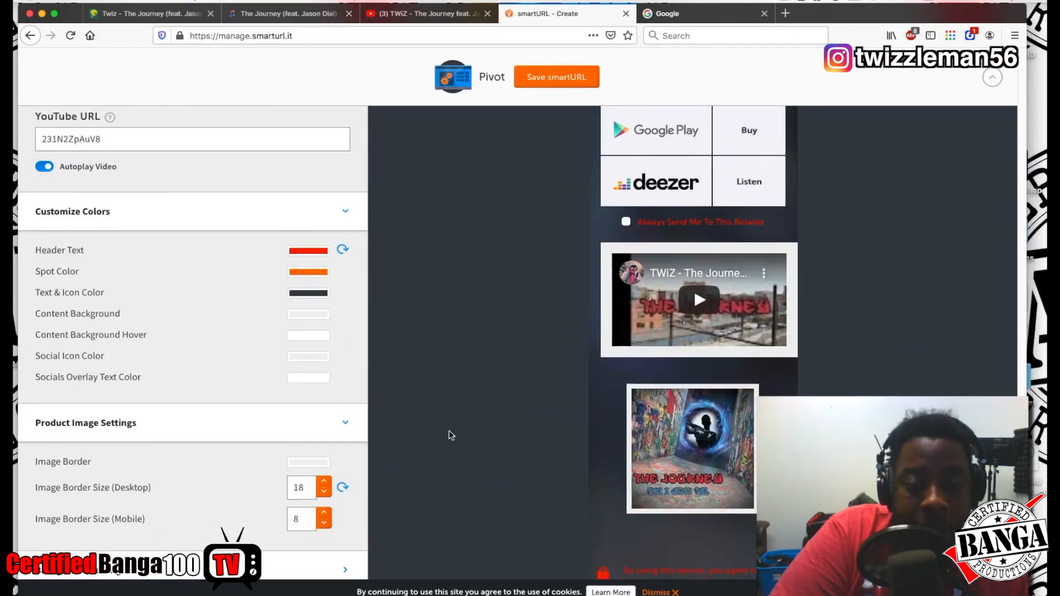
pyautogui.scroll(-4, 299, 433)
pyautogui.scroll(-5, 303, 433)
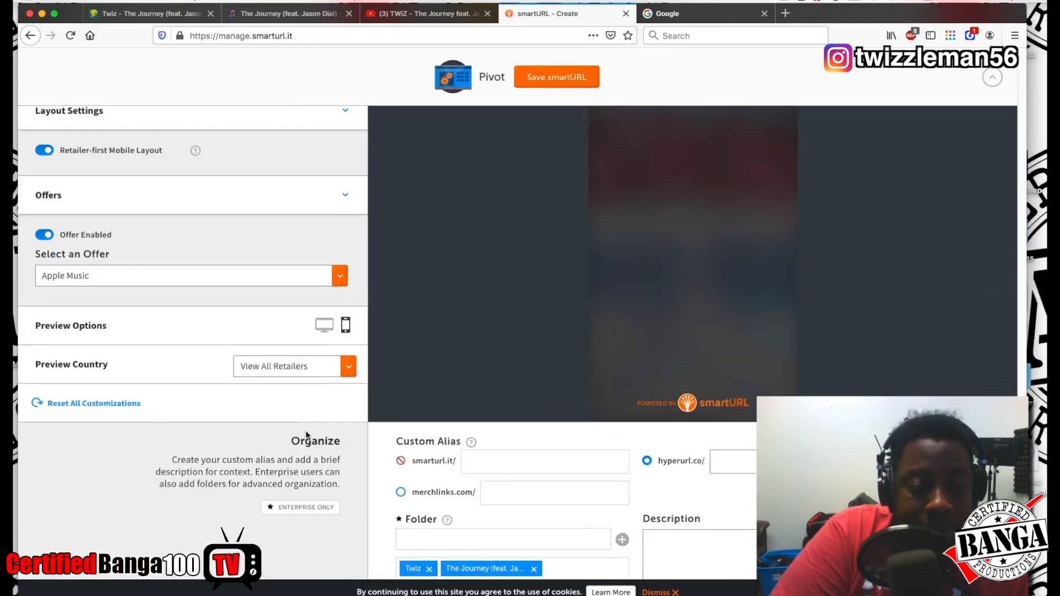
# Return to the desktop preview and look over the whole page and its customization settings.
pyautogui.click(331, 331)
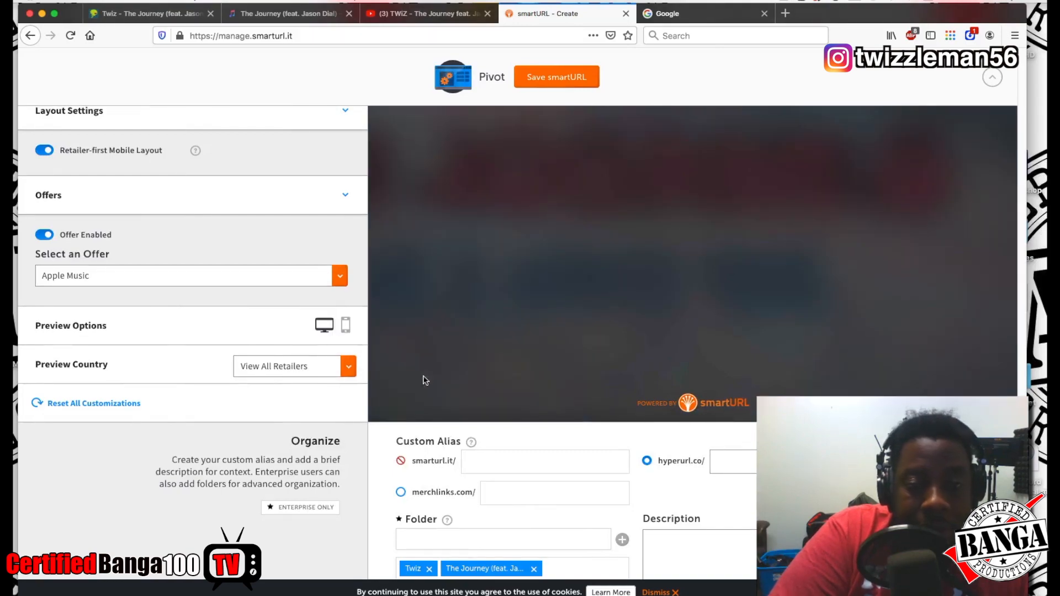
pyautogui.scroll(14, 473, 374)
pyautogui.scroll(-6, 473, 374)
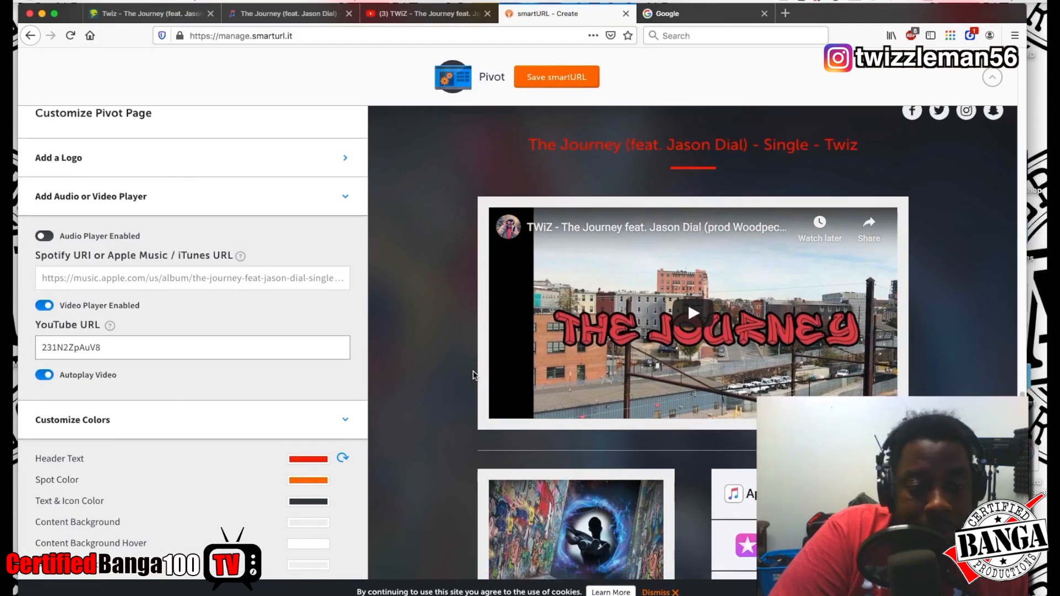
pyautogui.scroll(-6, 474, 375)
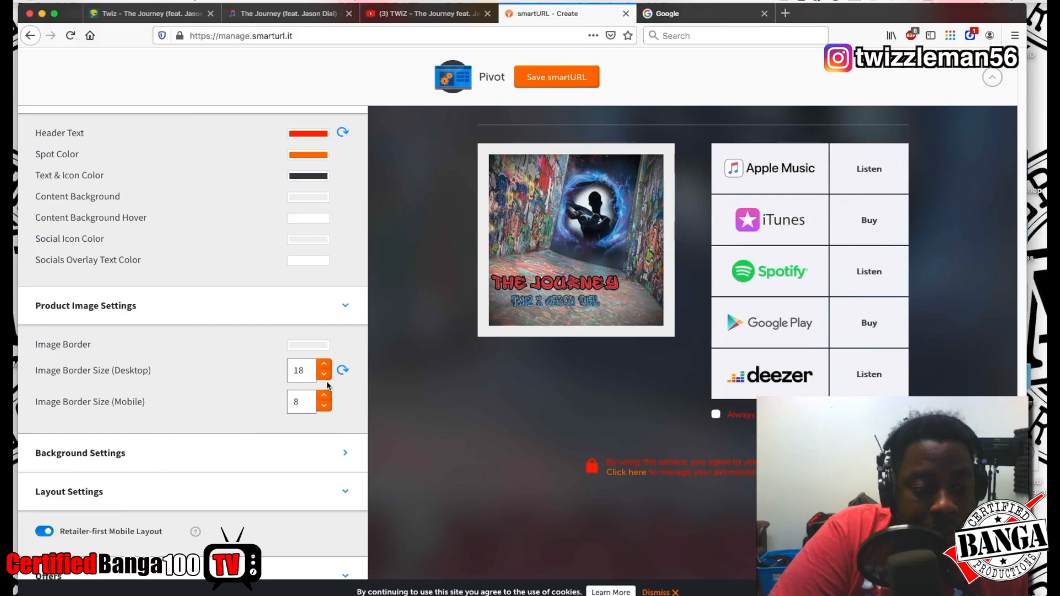
pyautogui.scroll(-3, 320, 385)
pyautogui.scroll(-2, 309, 386)
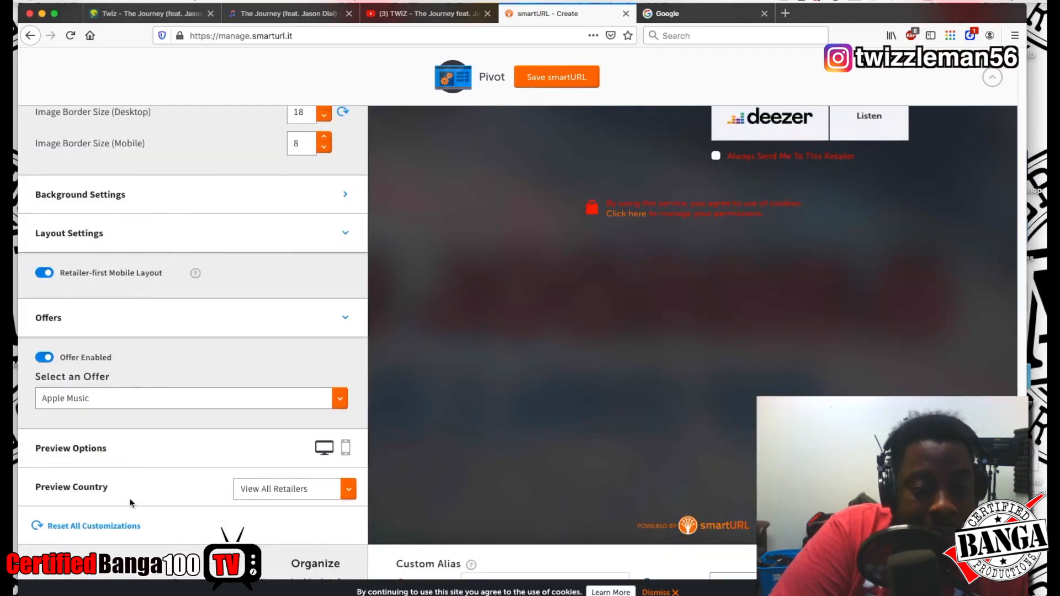
# Enter fjdef as the custom alias under the hyperurl.co domain.
pyautogui.scroll(-2, 325, 490)
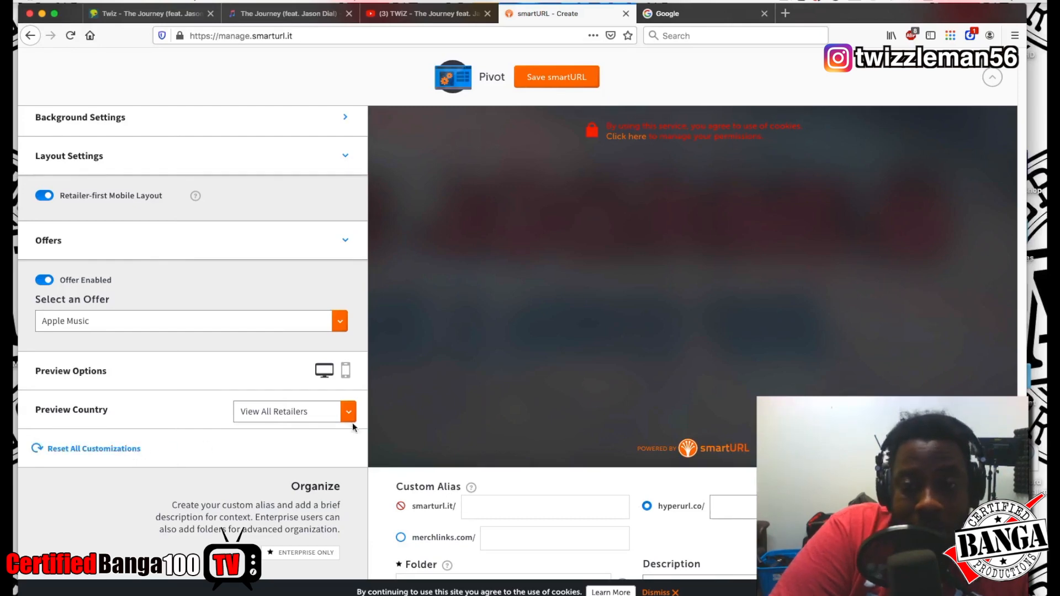
pyautogui.scroll(-1, 385, 428)
pyautogui.scroll(-5, 384, 428)
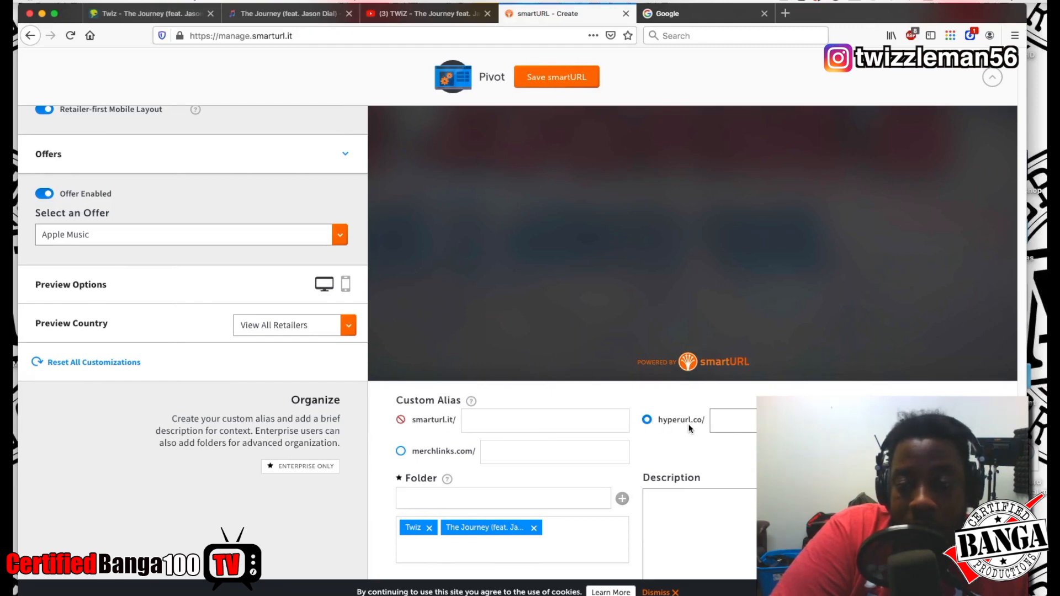
pyautogui.click(719, 424)
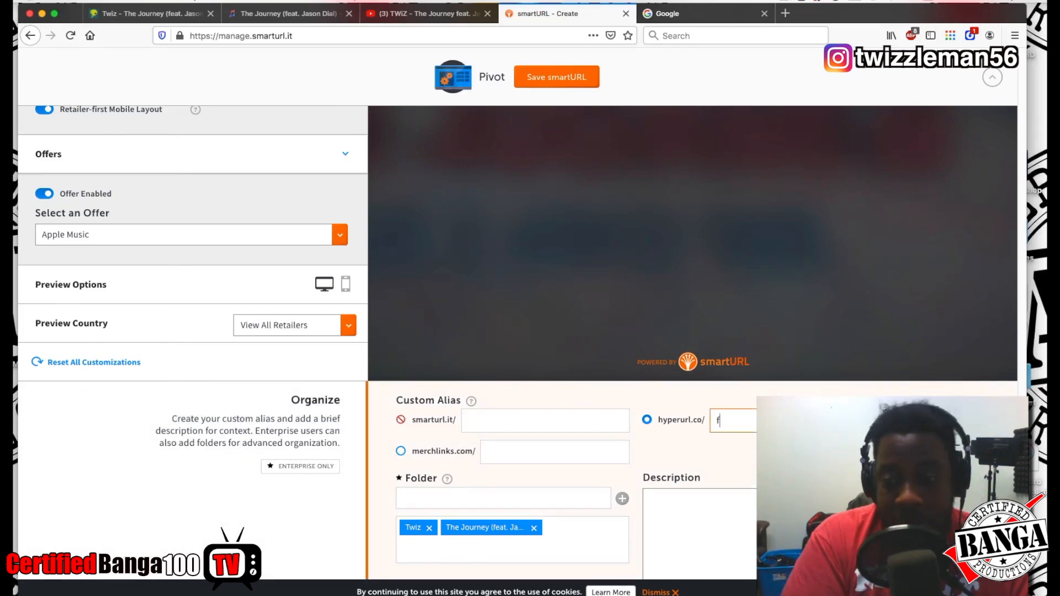
pyautogui.write('fj')
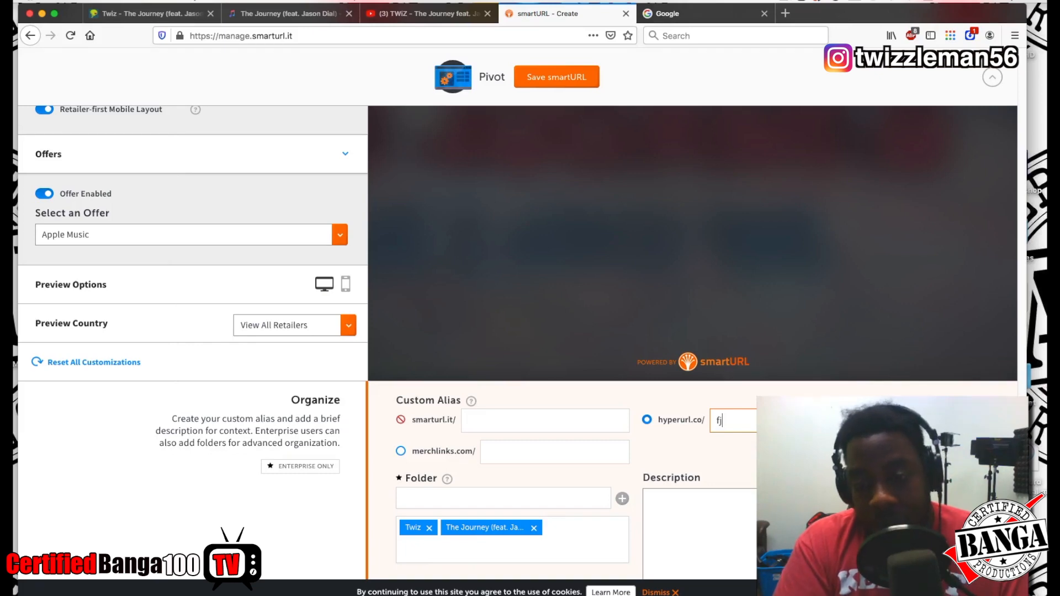
pyautogui.write('def')
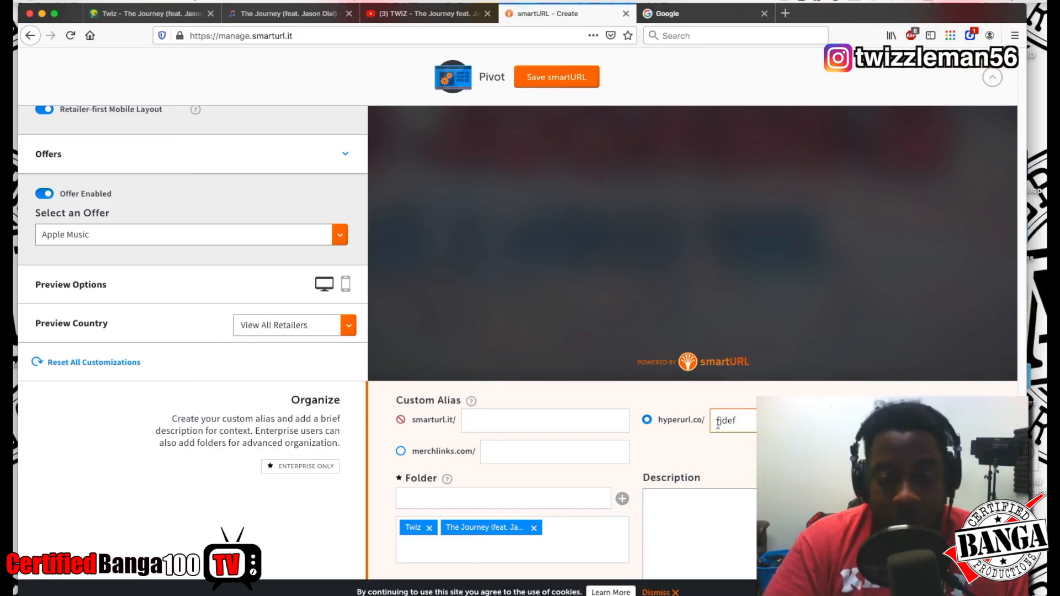
# Switch the custom alias domain to merchlinks.com and clear the alias text.
pyautogui.click(401, 451)
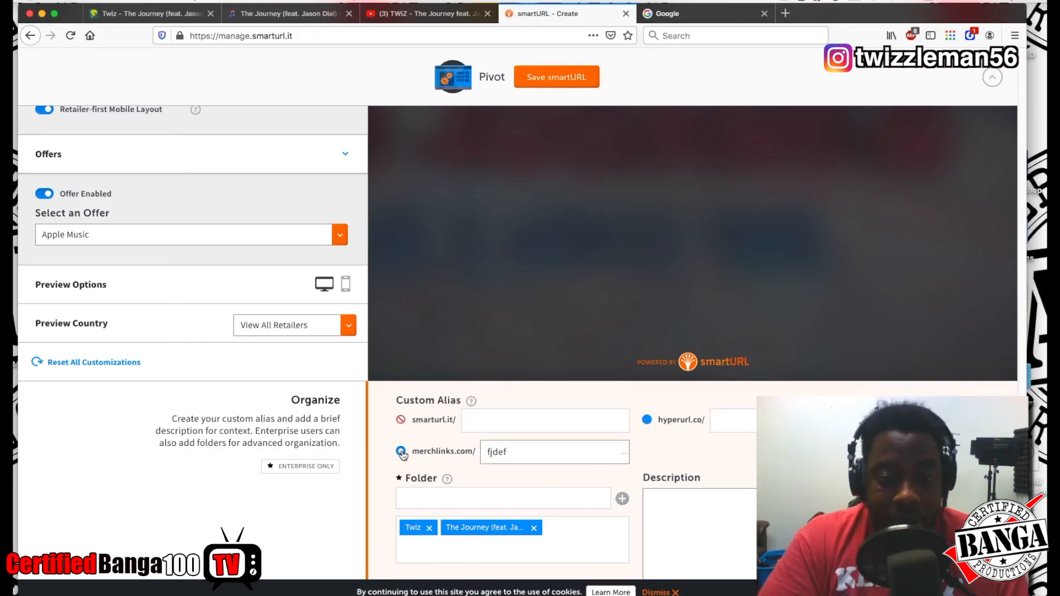
pyautogui.doubleClick(525, 449)
pyautogui.press('BackSpace')
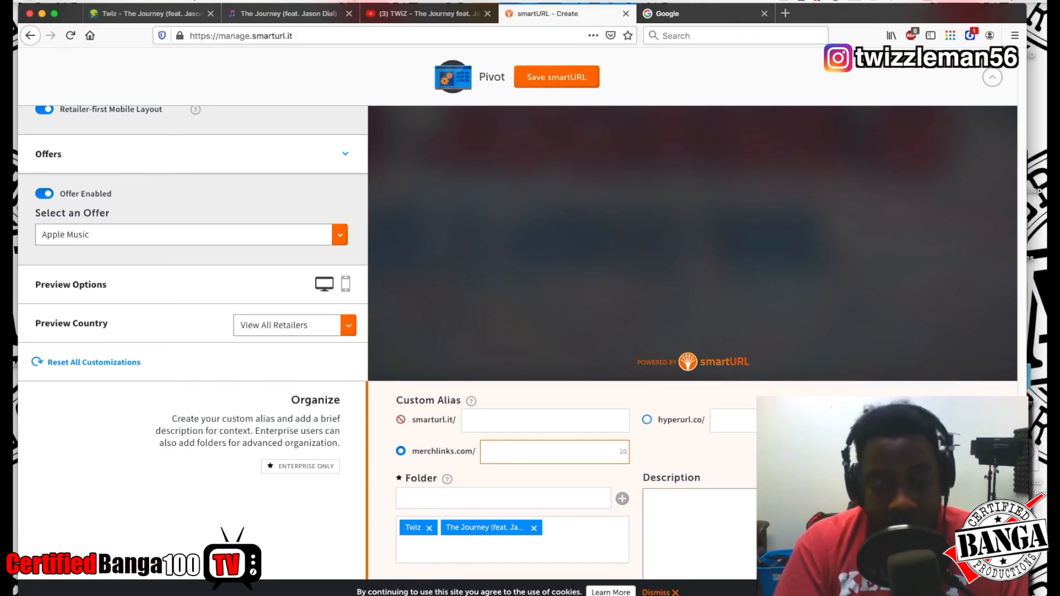
# Look through the folder, shareable content, advanced retargeting and interim page settings down to the captcha and save section.
pyautogui.scroll(-6, 518, 342)
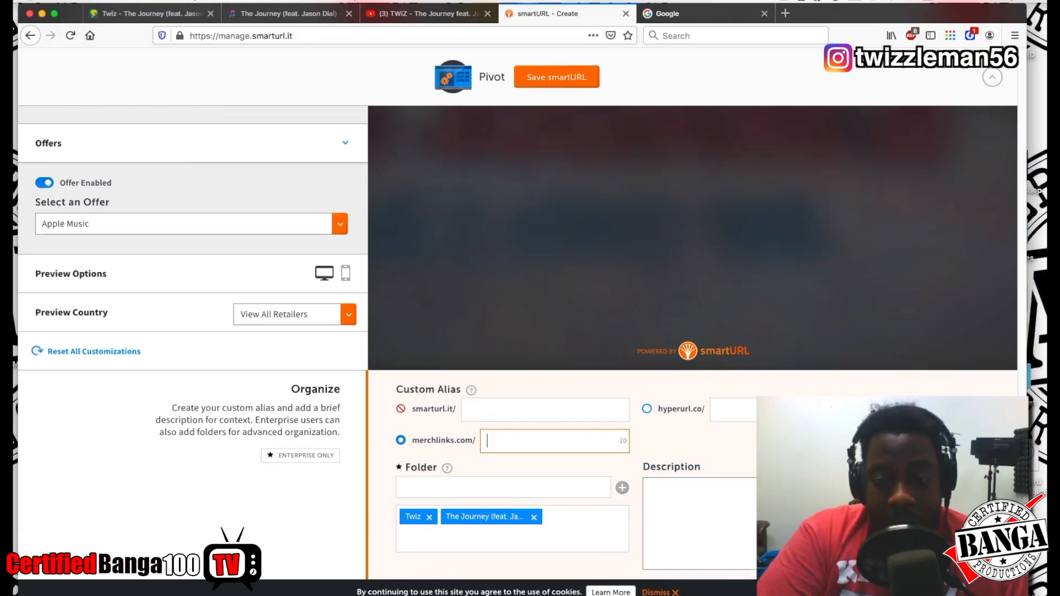
pyautogui.scroll(4, 700, 440)
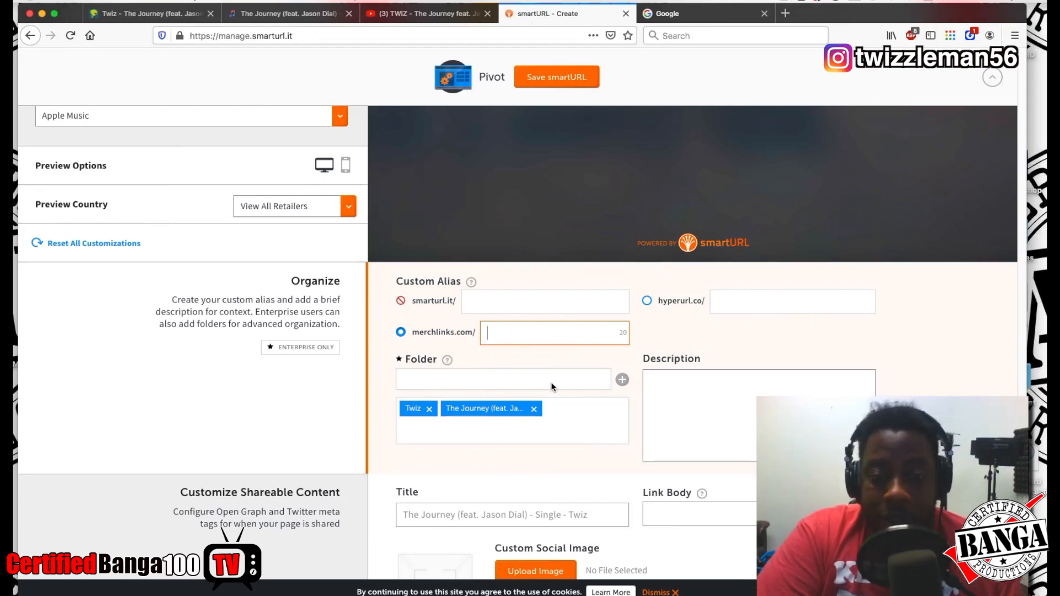
pyautogui.scroll(-1, 554, 388)
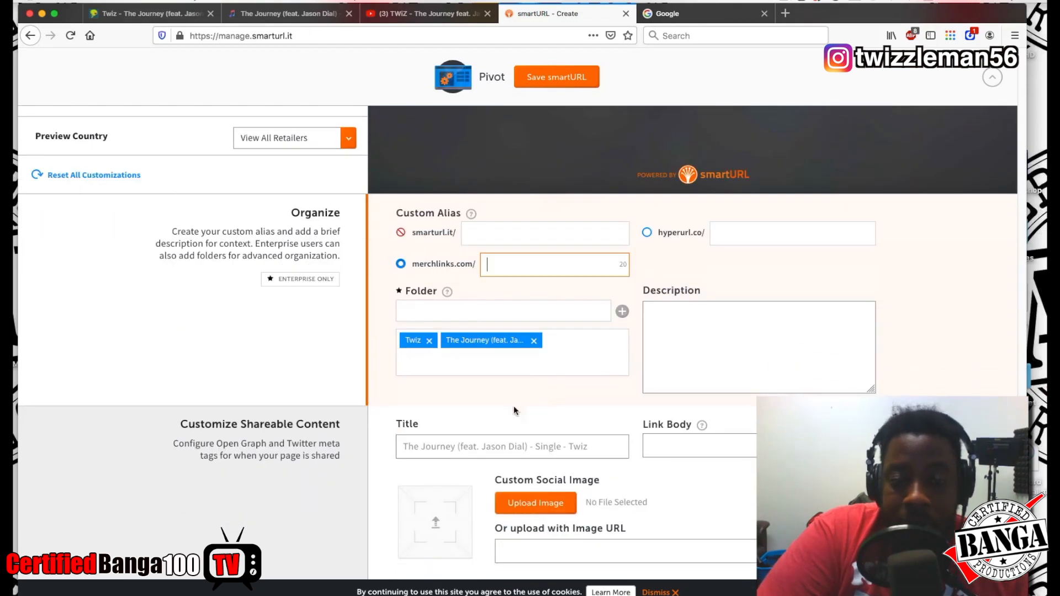
pyautogui.click(474, 442)
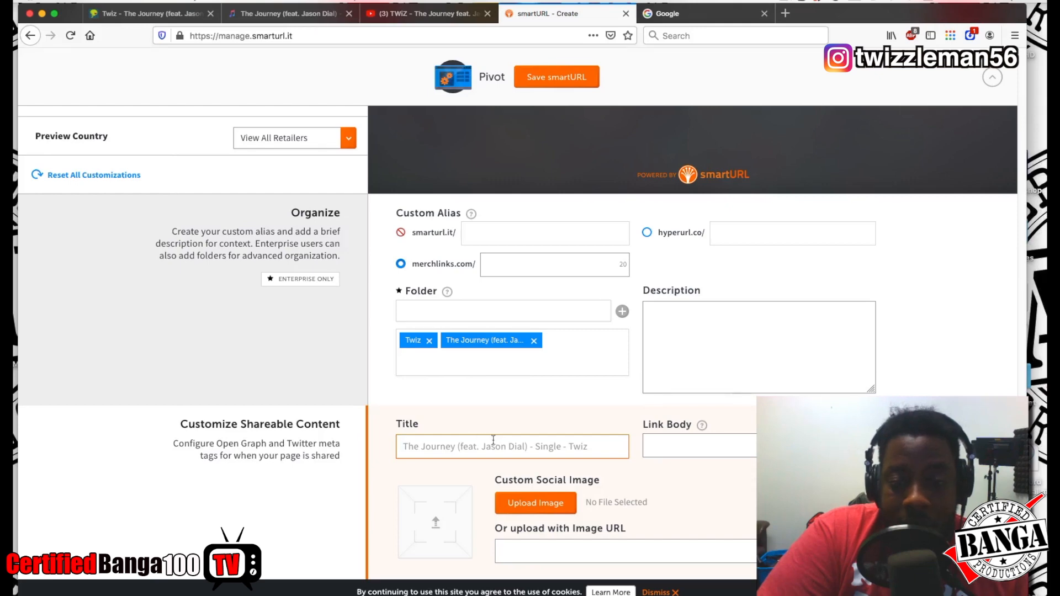
pyautogui.scroll(-2, 531, 445)
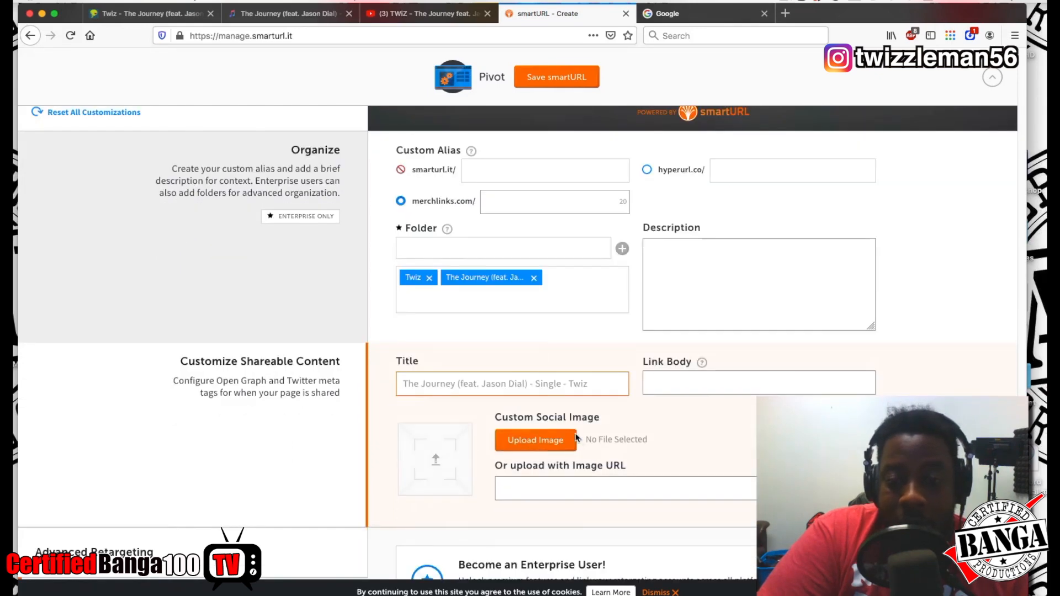
pyautogui.scroll(-2, 552, 442)
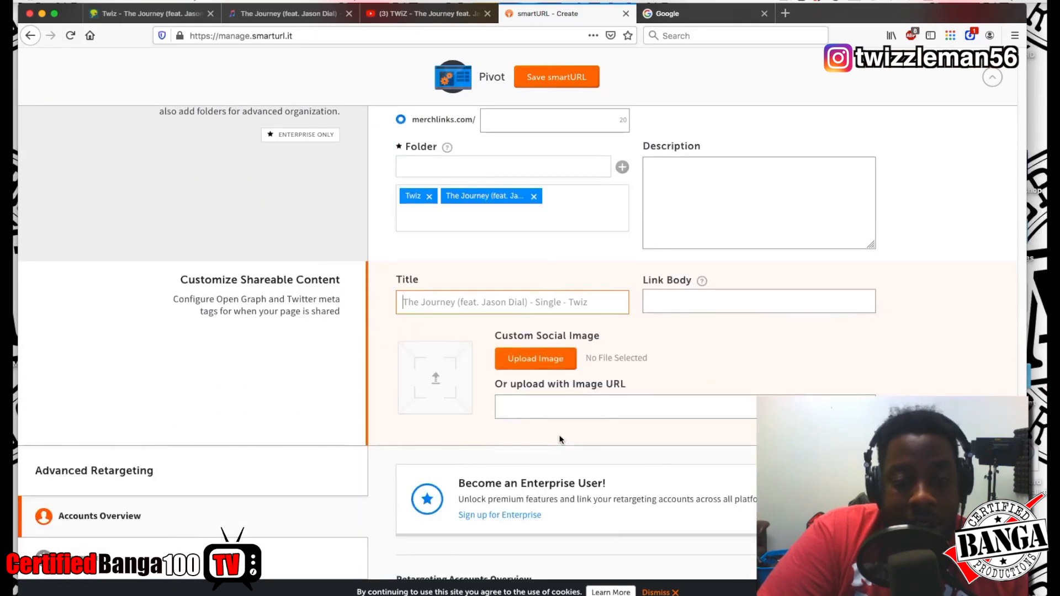
pyautogui.scroll(-2, 560, 440)
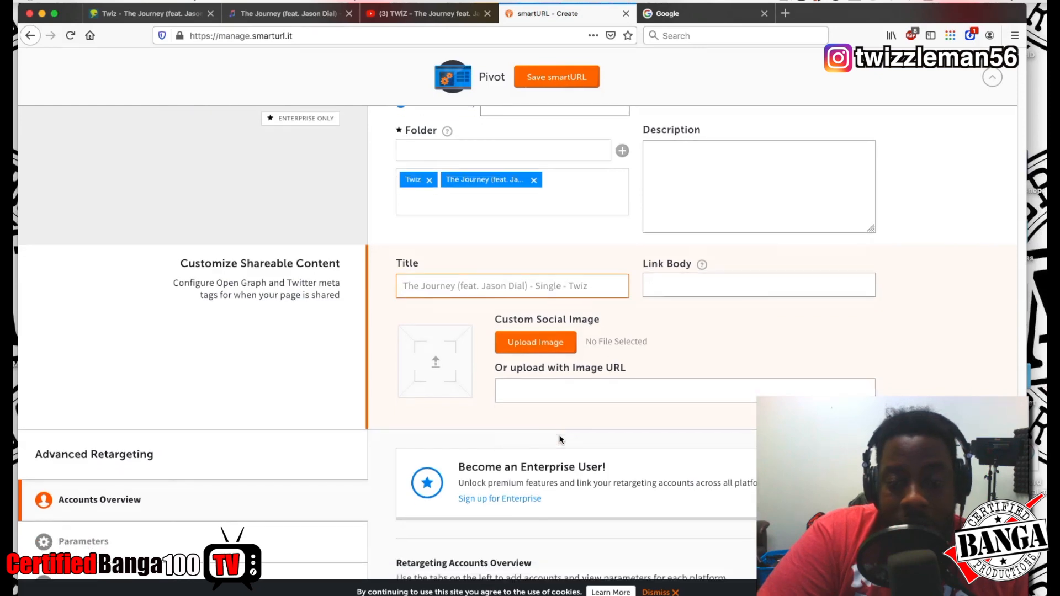
pyautogui.scroll(-3, 559, 437)
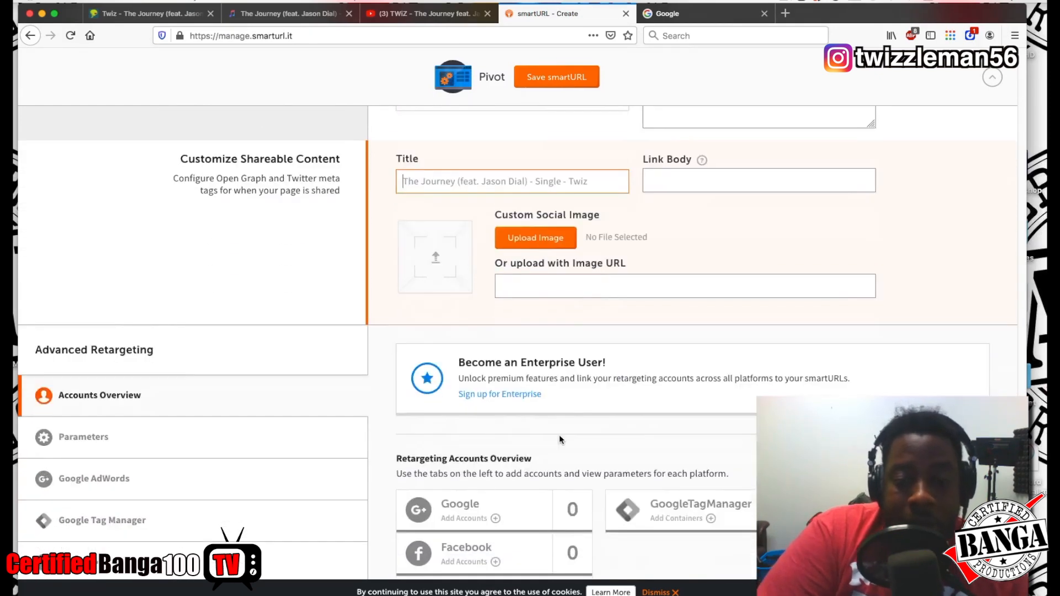
pyautogui.scroll(-1, 559, 440)
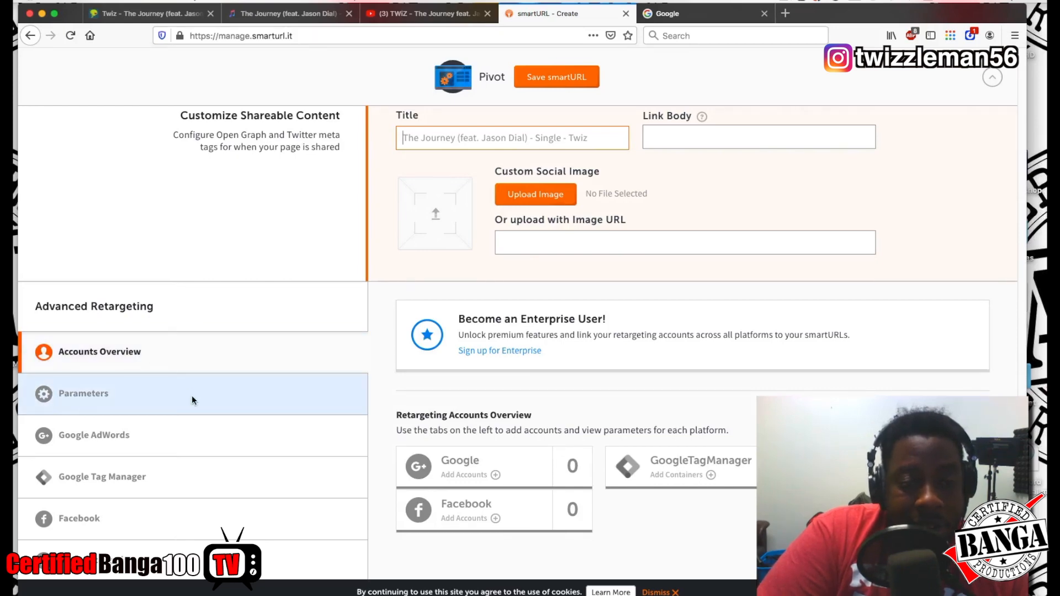
pyautogui.scroll(-4, 227, 416)
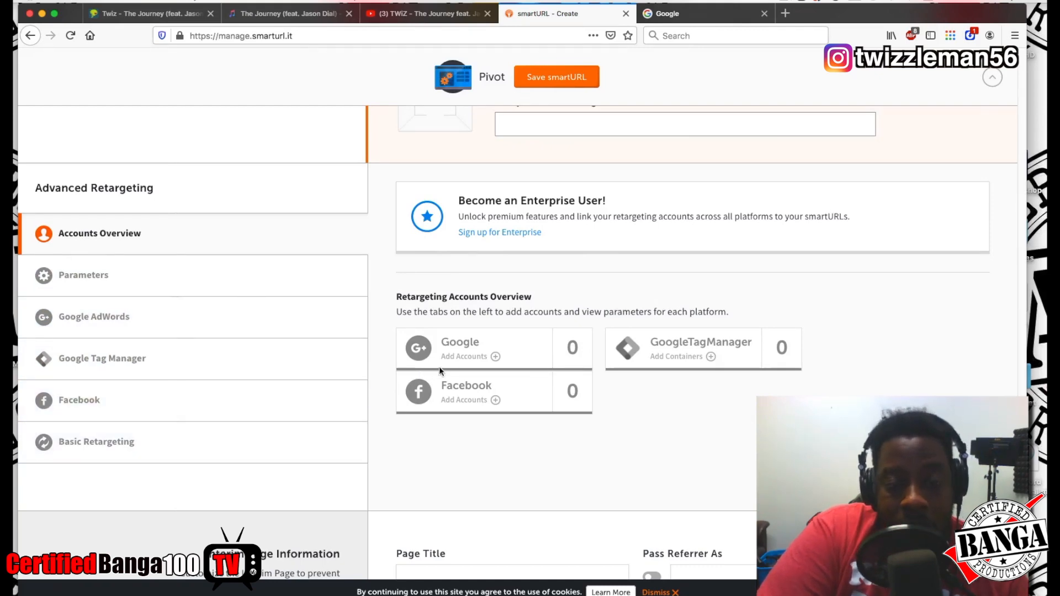
pyautogui.scroll(-1, 457, 363)
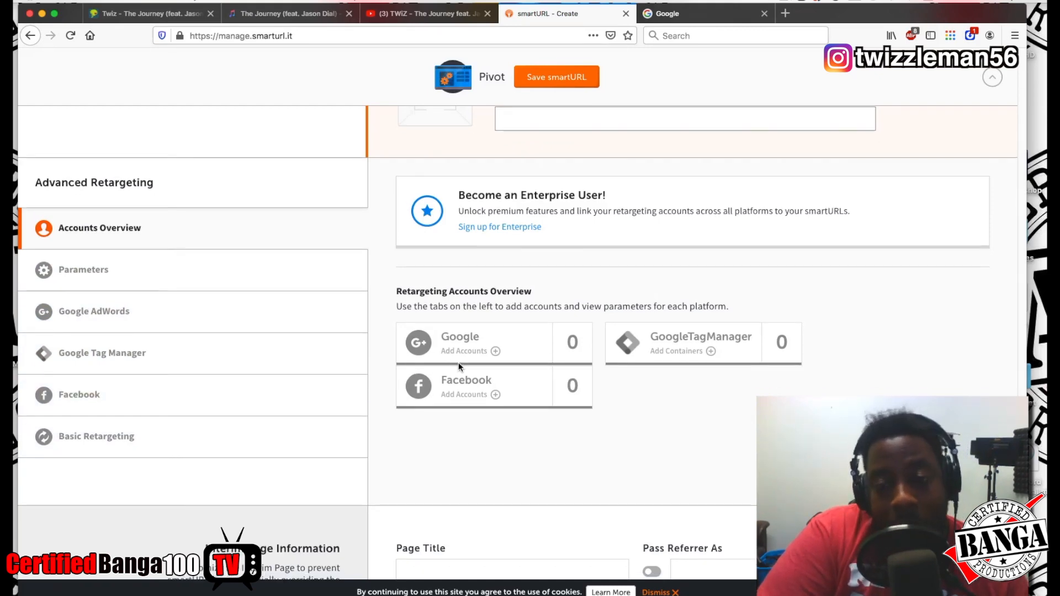
pyautogui.scroll(-5, 458, 363)
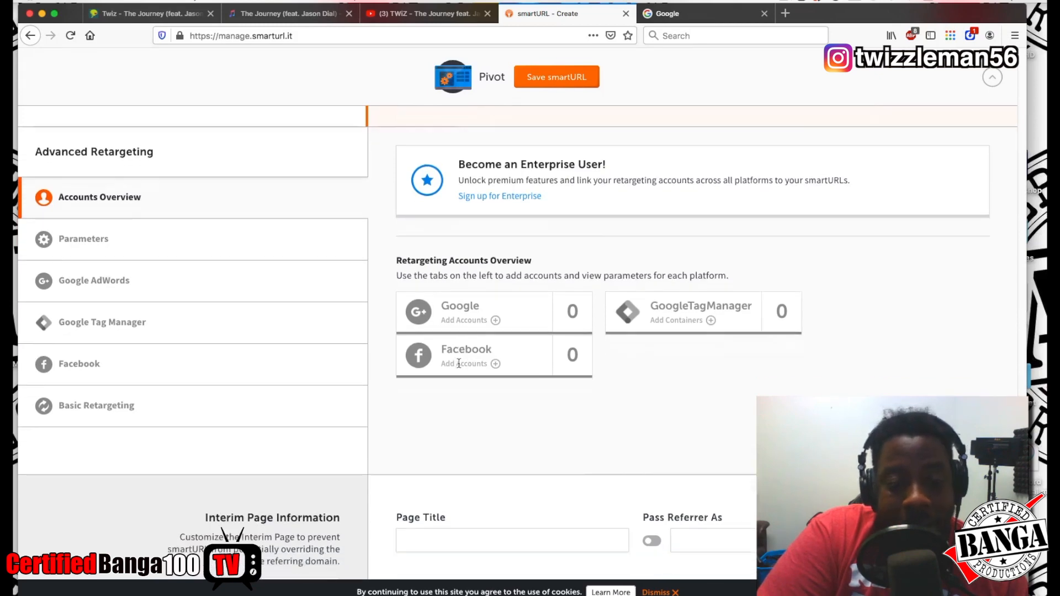
pyautogui.scroll(-2, 459, 362)
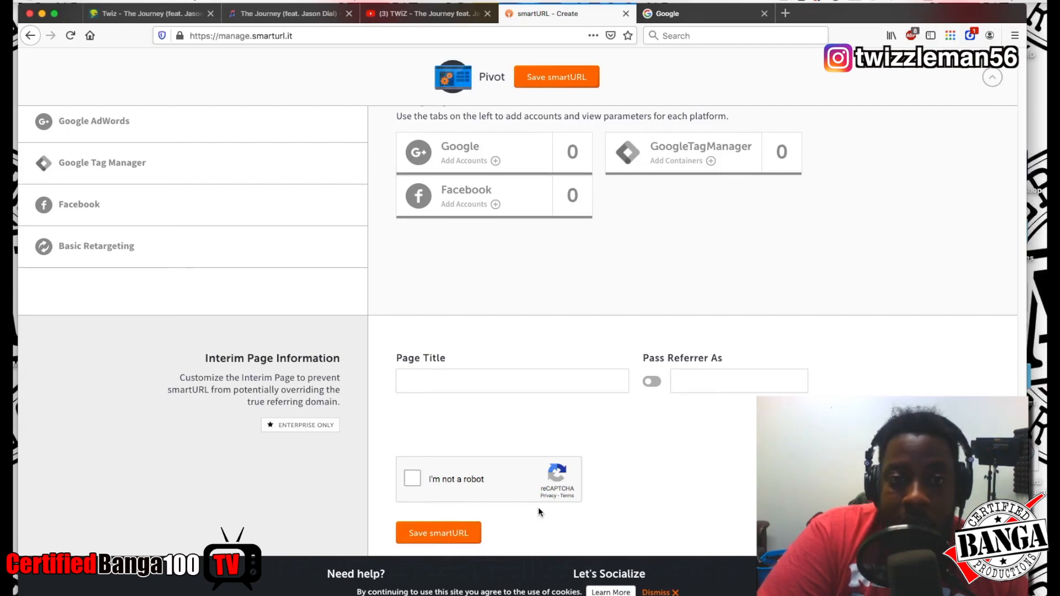
# Review the Pivot page's preview and customization settings again, along with the alias, shareable content and interim page sections.
pyautogui.scroll(10, 539, 512)
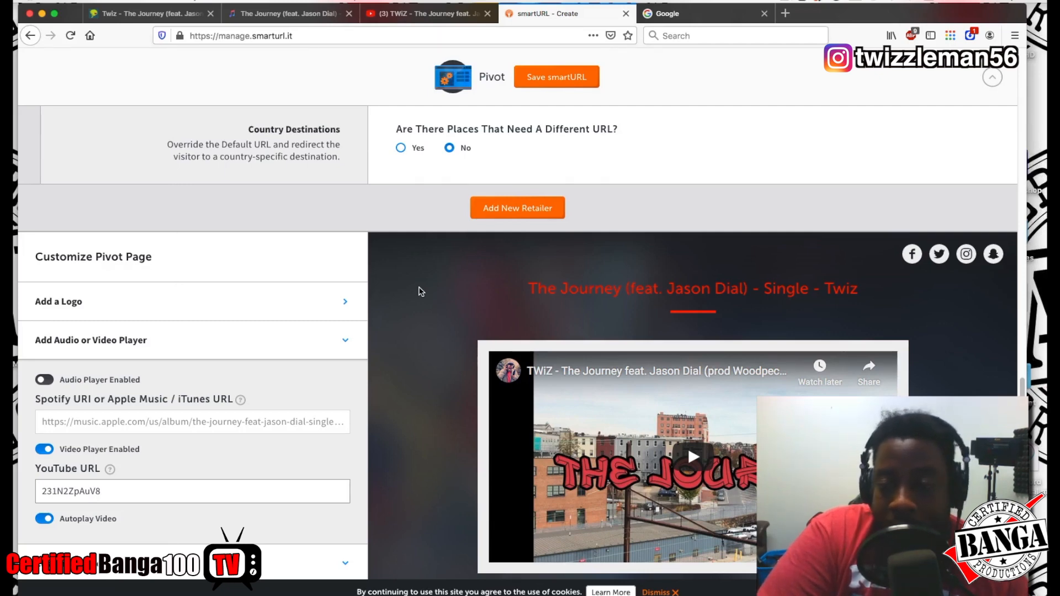
pyautogui.scroll(-5, 420, 291)
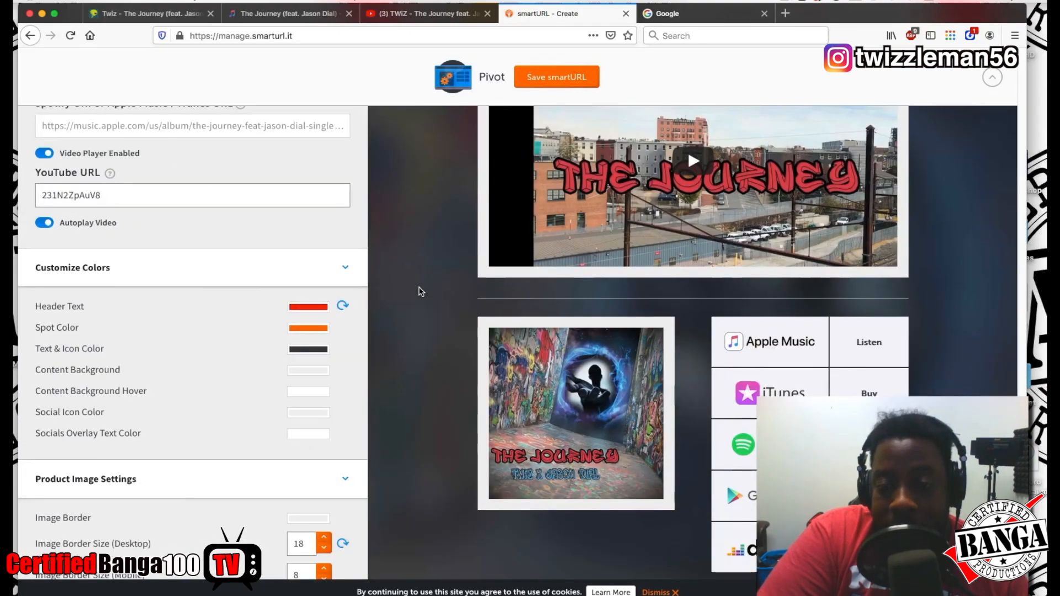
pyautogui.scroll(-1, 420, 291)
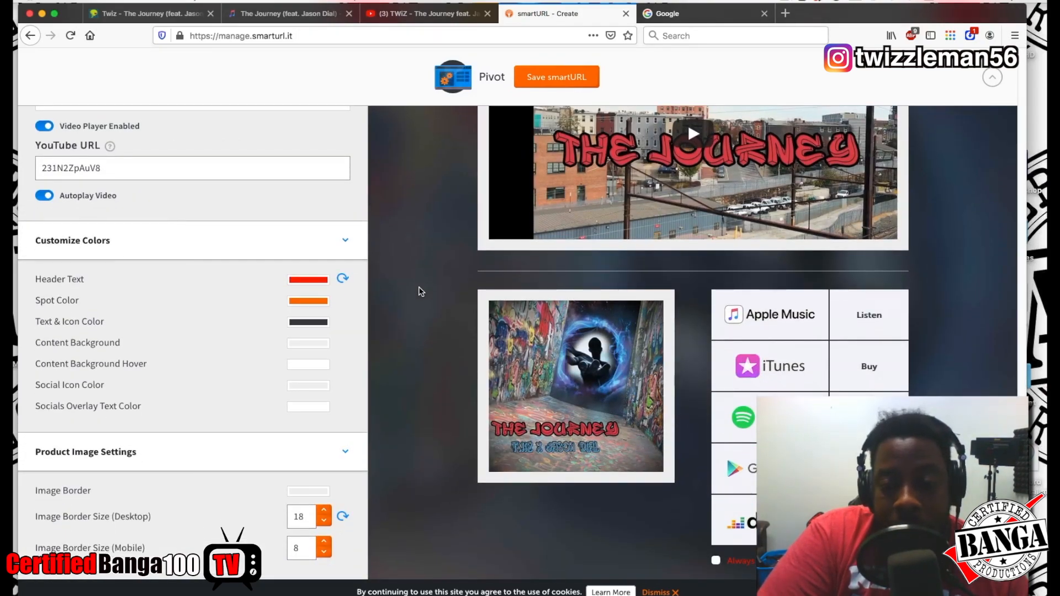
pyautogui.scroll(-15, 420, 291)
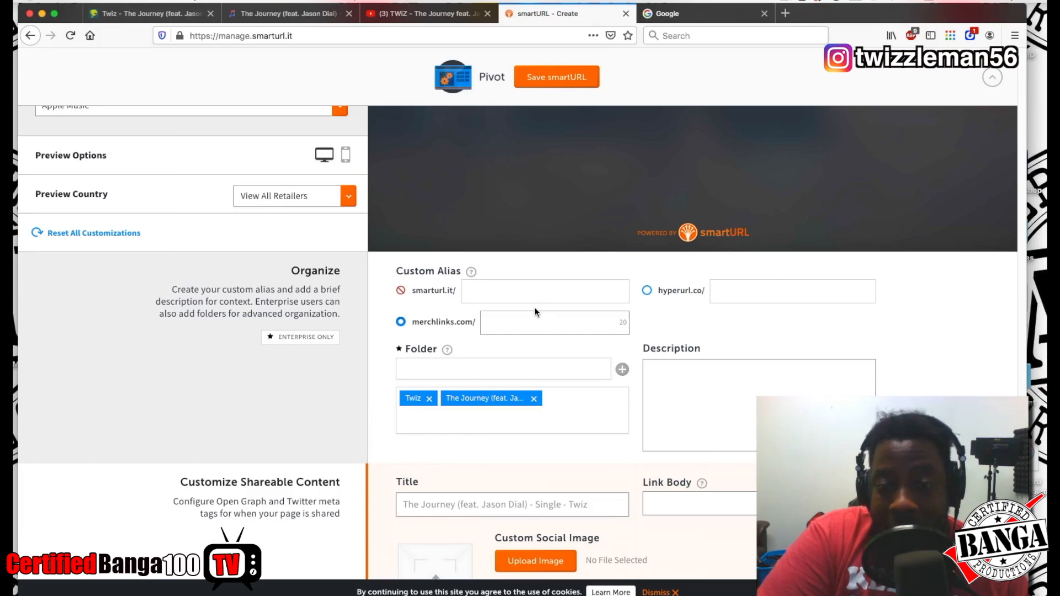
pyautogui.scroll(-1, 535, 308)
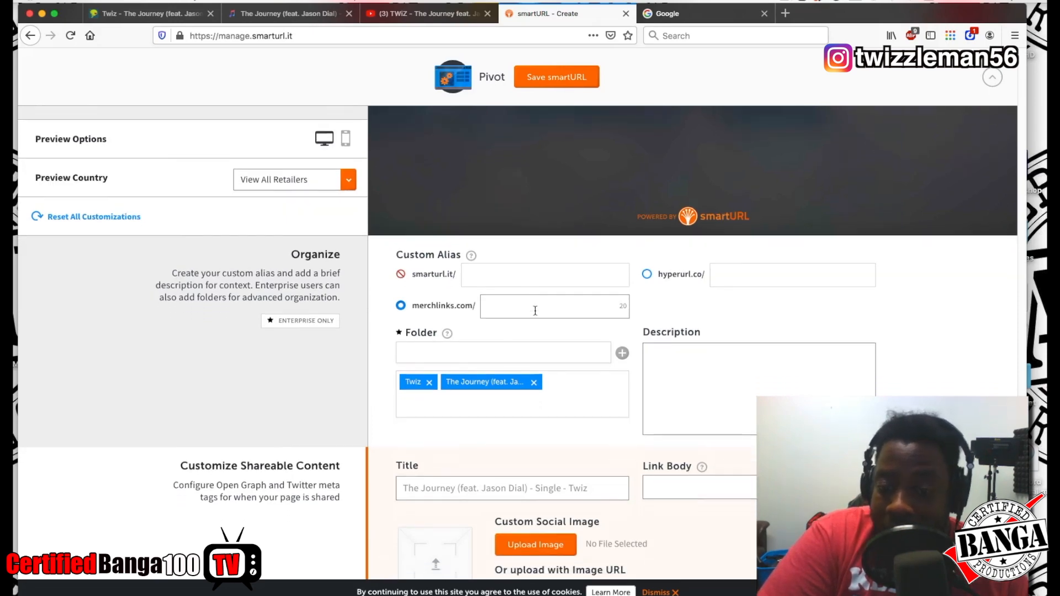
pyautogui.scroll(-5, 535, 311)
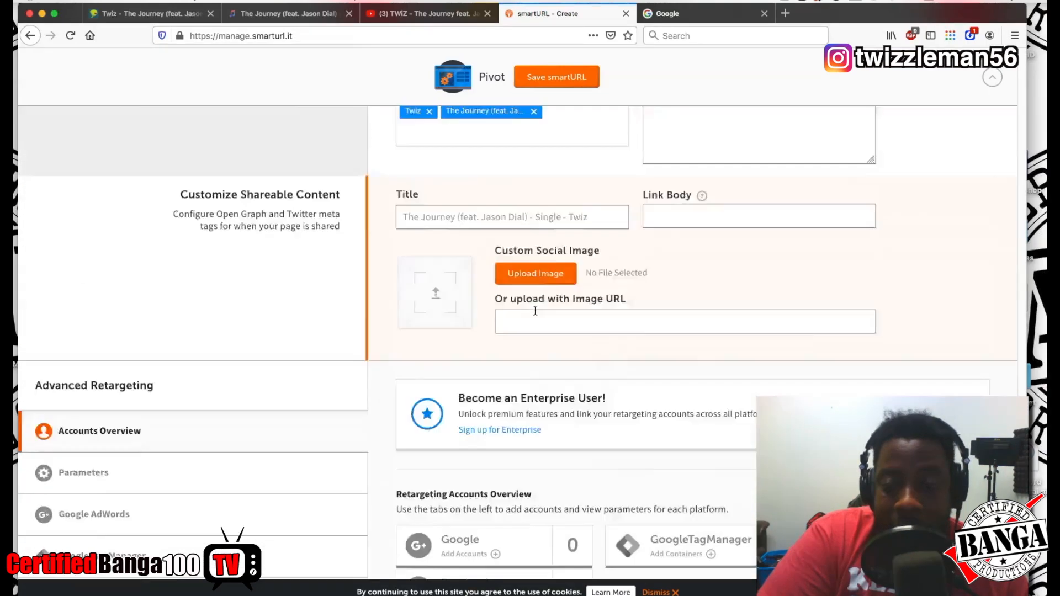
pyautogui.scroll(-15, 535, 311)
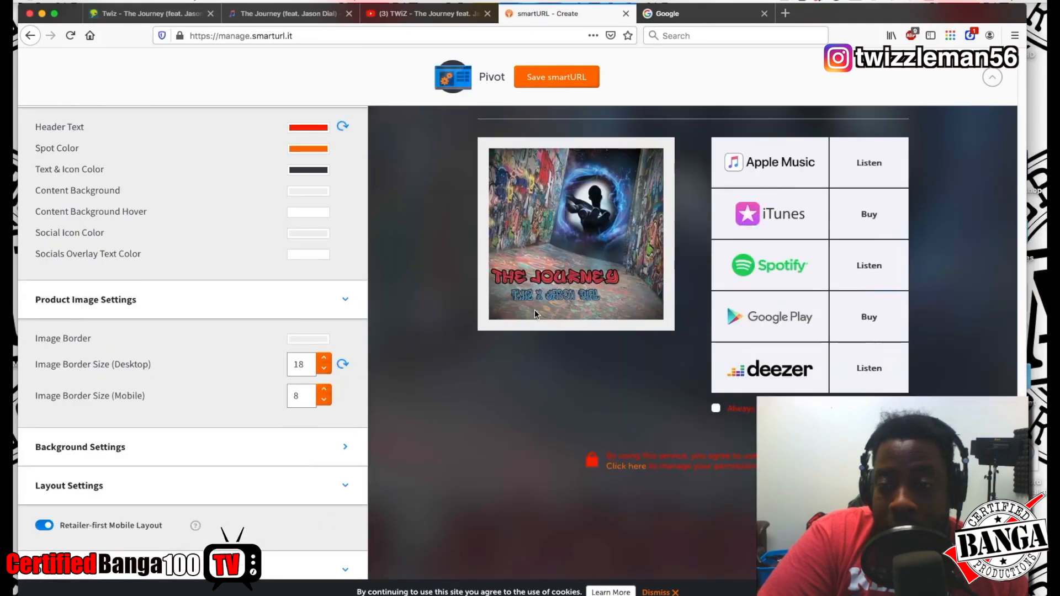
pyautogui.scroll(10, 535, 310)
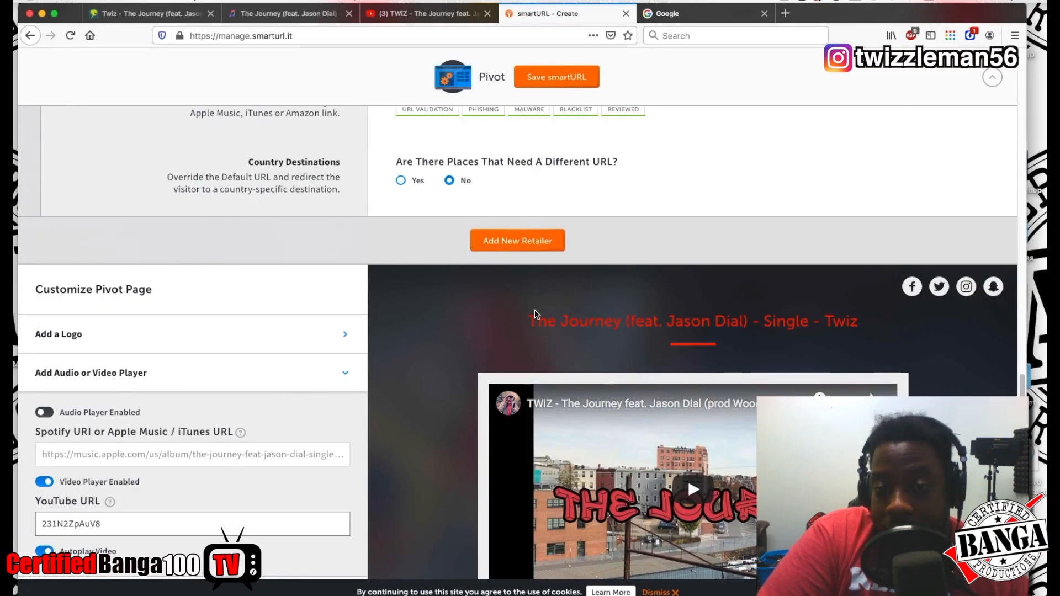
pyautogui.scroll(-15, 534, 310)
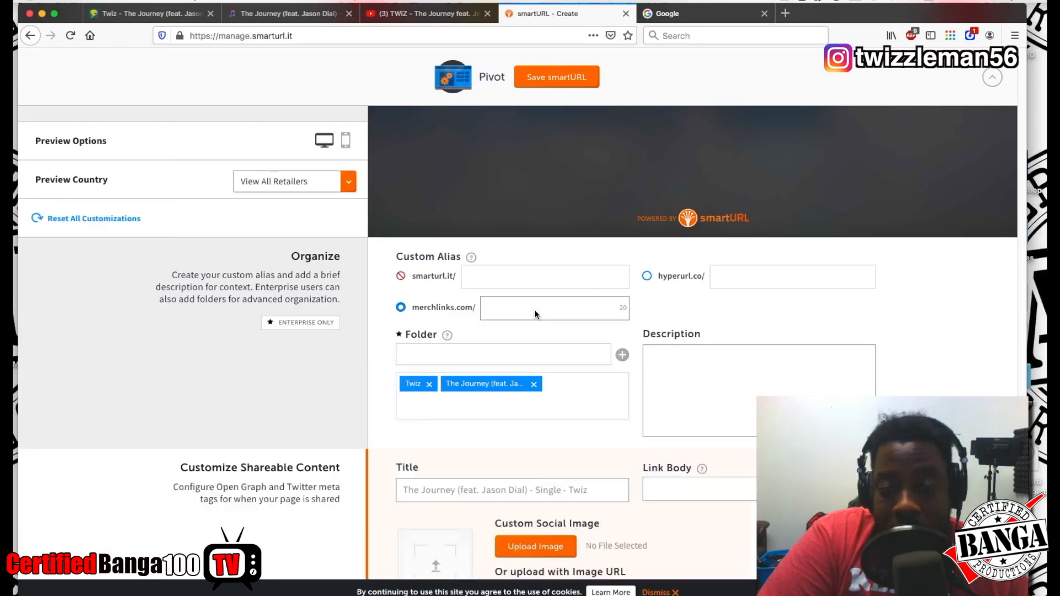
pyautogui.scroll(-15, 534, 311)
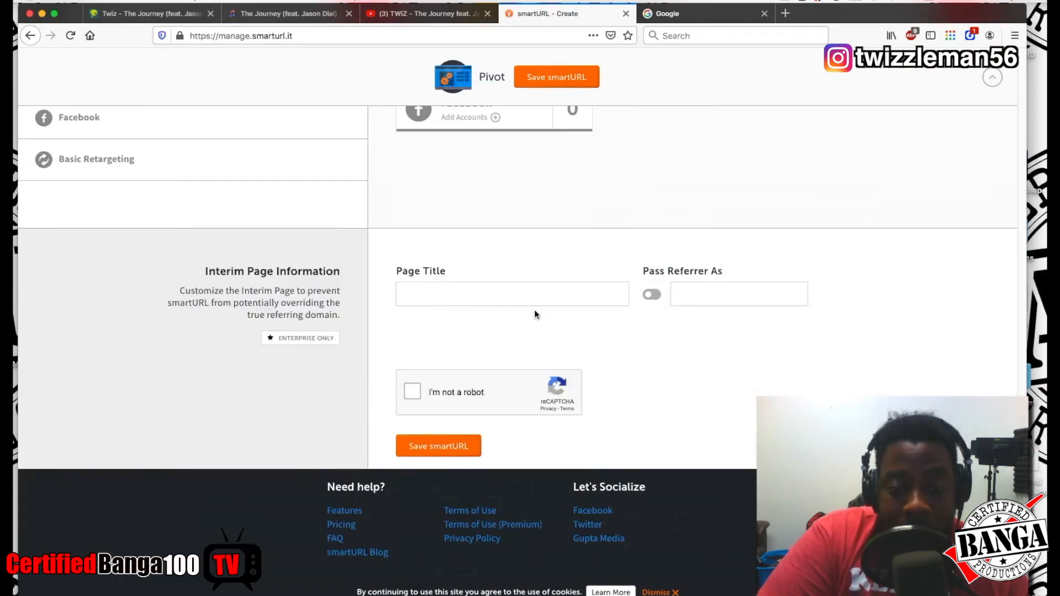
# Log in to the smartURL account and open the existing thejourney2020 link from the list of current smartURLs.
pyautogui.scroll(20, 535, 310)
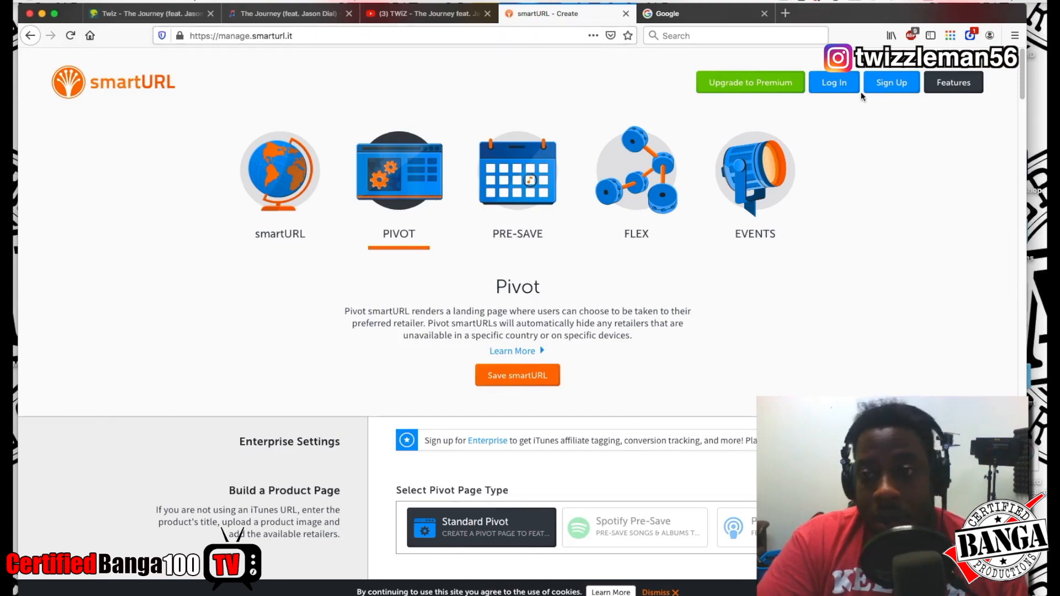
pyautogui.click(845, 83)
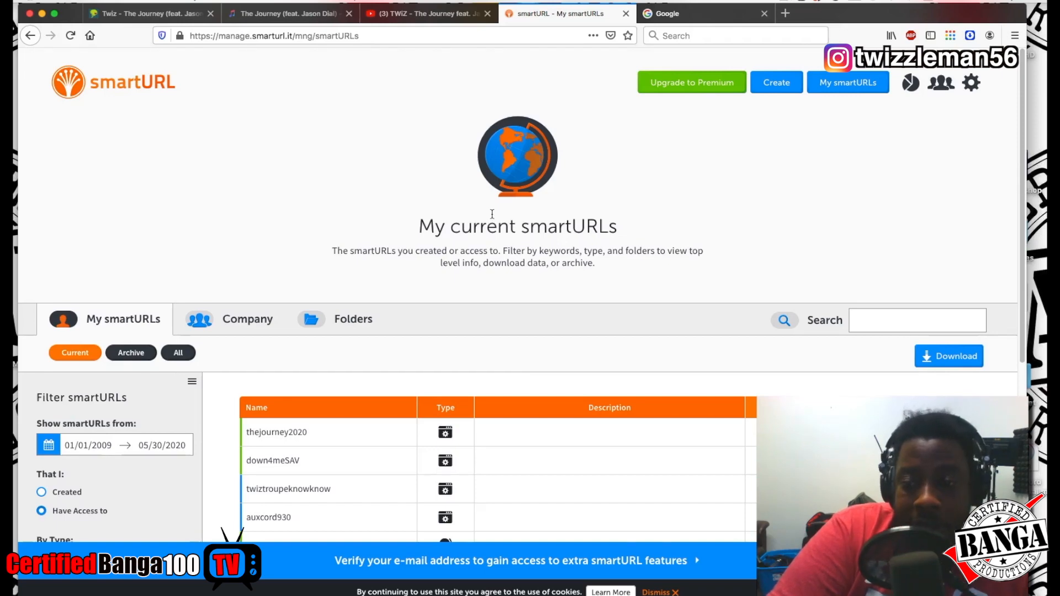
pyautogui.scroll(-3, 492, 214)
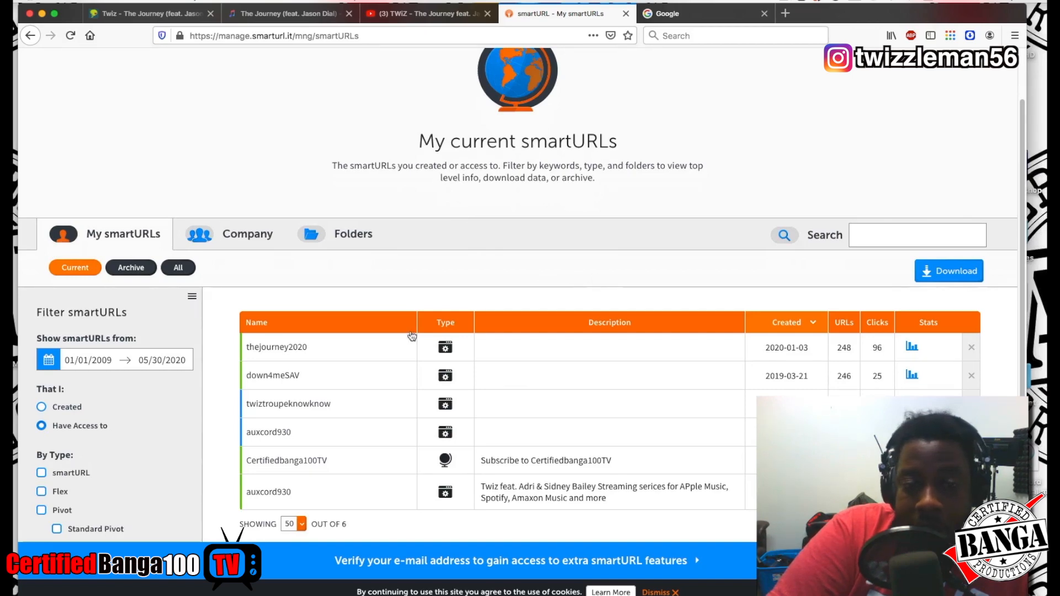
pyautogui.moveTo(289, 349)
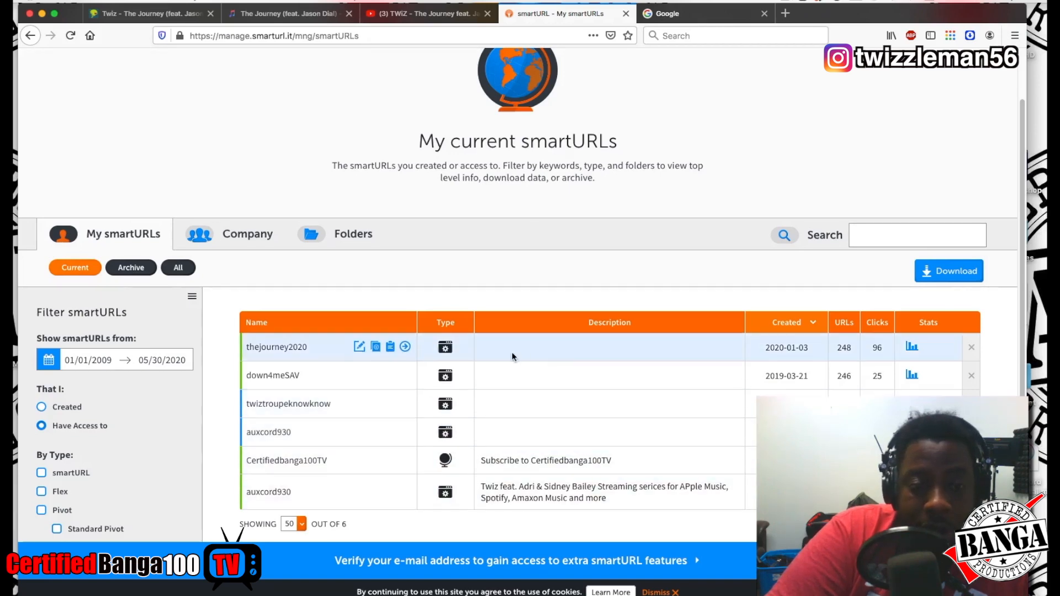
pyautogui.click(282, 348)
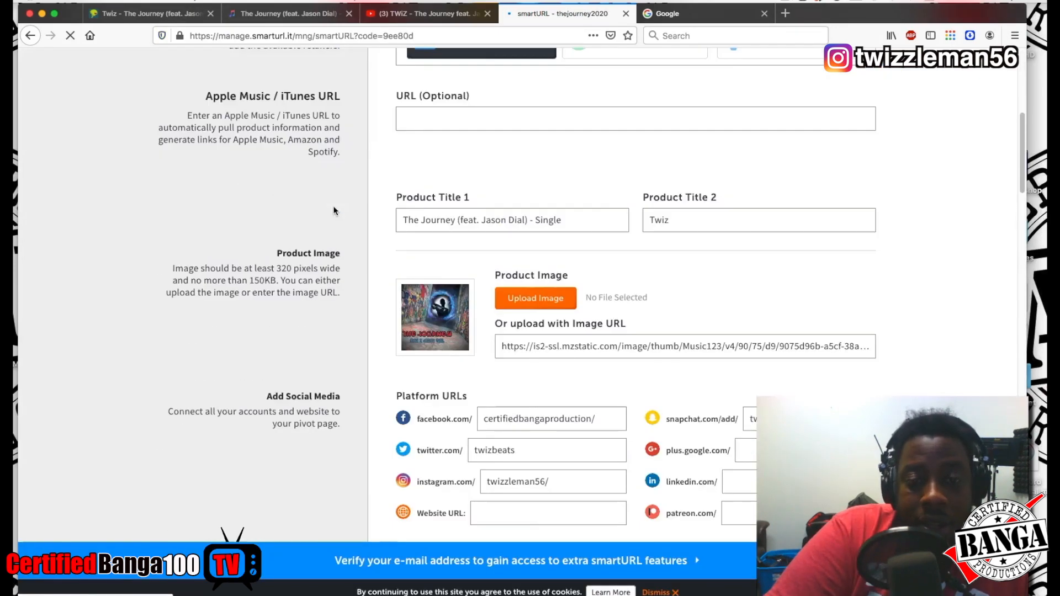
# Look through the saved thejourney2020 link's product details, retailer blocks, shareable content and access settings.
pyautogui.scroll(-4, 333, 206)
pyautogui.scroll(-10, 333, 207)
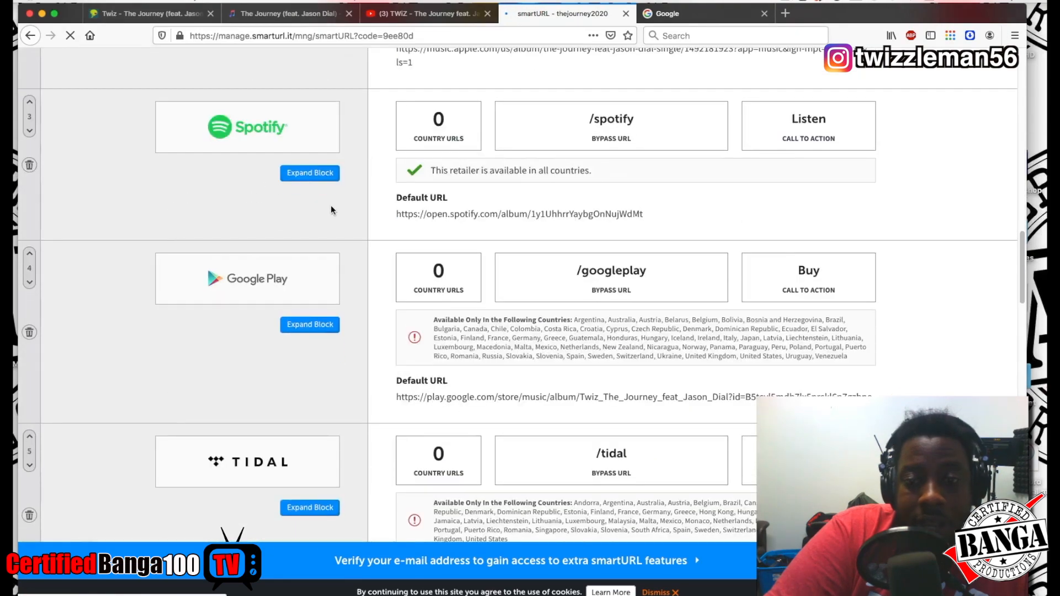
pyautogui.scroll(-8, 334, 207)
pyautogui.scroll(-10, 341, 210)
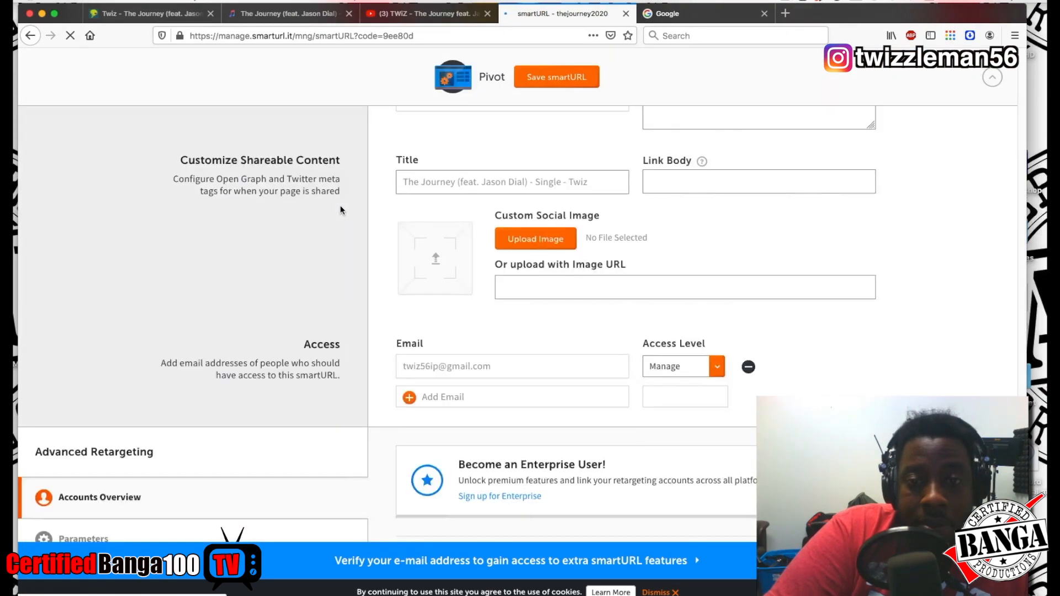
pyautogui.scroll(-2, 341, 210)
pyautogui.scroll(15, 352, 209)
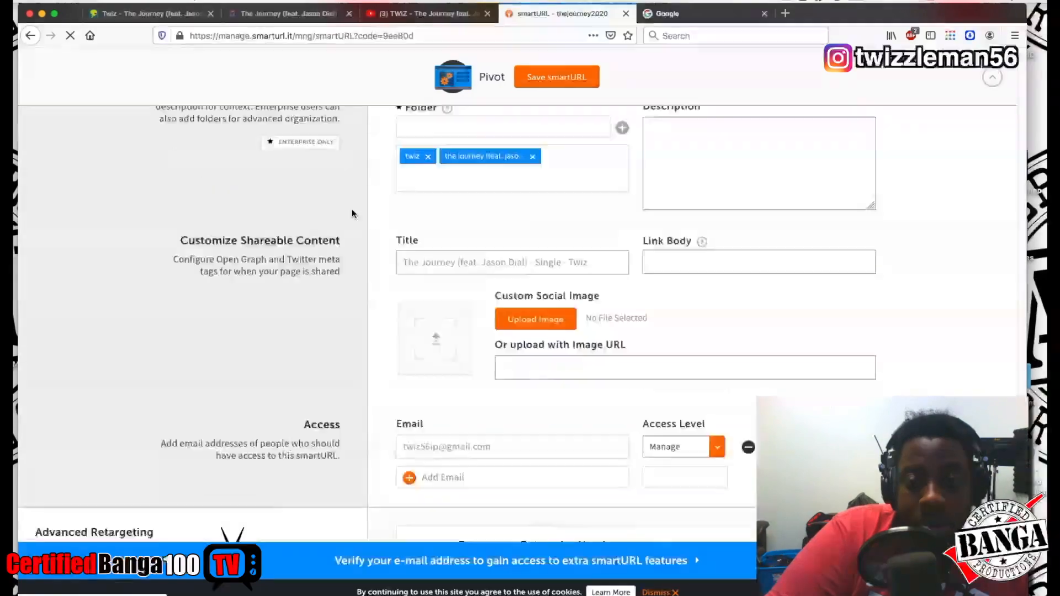
pyautogui.scroll(8, 352, 210)
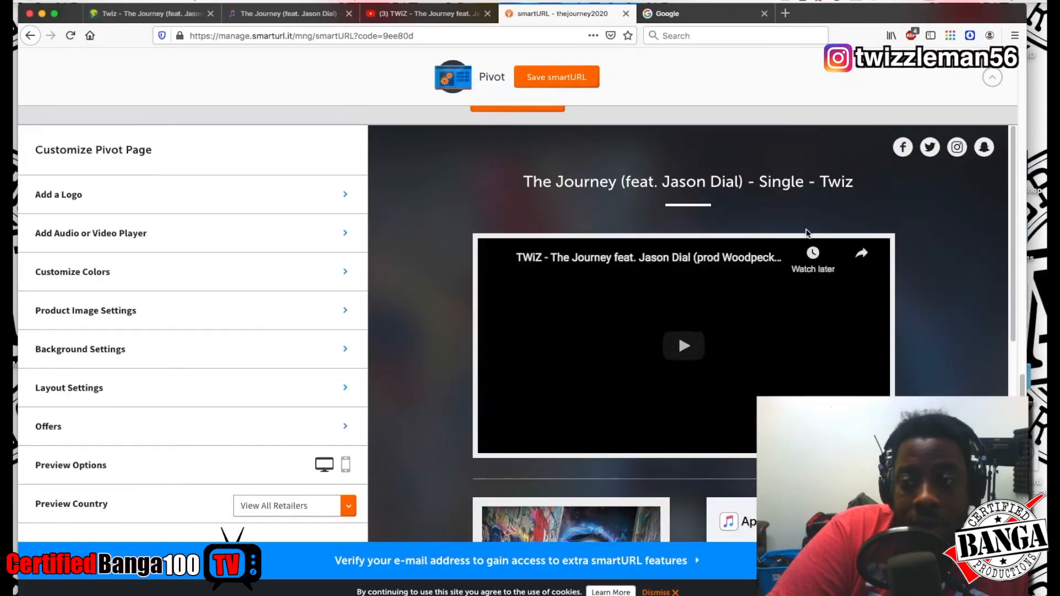
pyautogui.scroll(-3, 951, 265)
pyautogui.scroll(9, 949, 260)
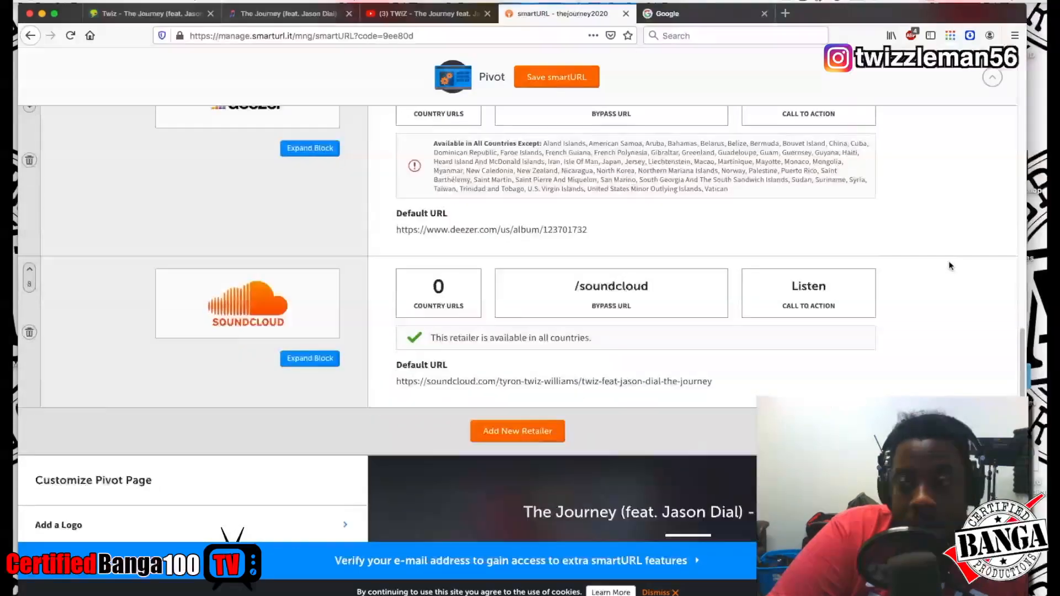
# Examine the Pivot page preview for The Journey, including its title, social icons, embedded video and cover image.
pyautogui.scroll(-4, 949, 261)
pyautogui.scroll(-6, 1016, 257)
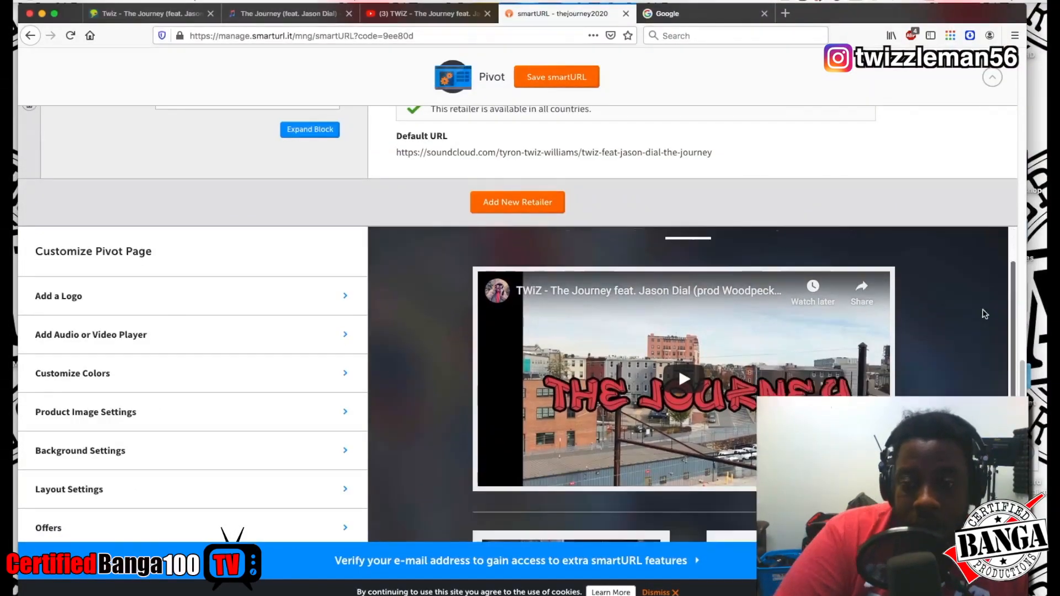
pyautogui.scroll(-1, 663, 384)
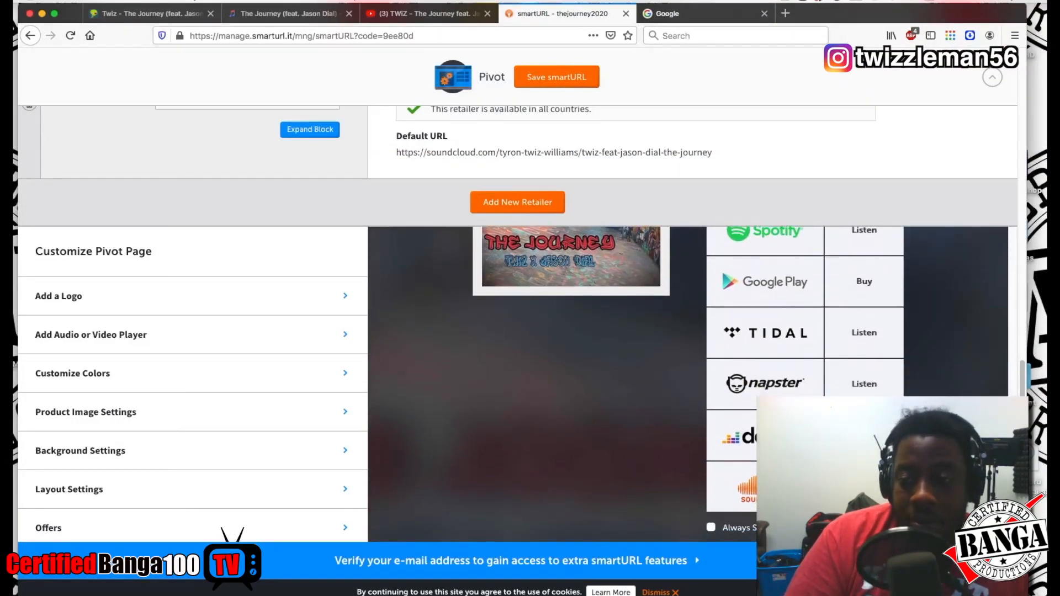
pyautogui.scroll(4, 900, 392)
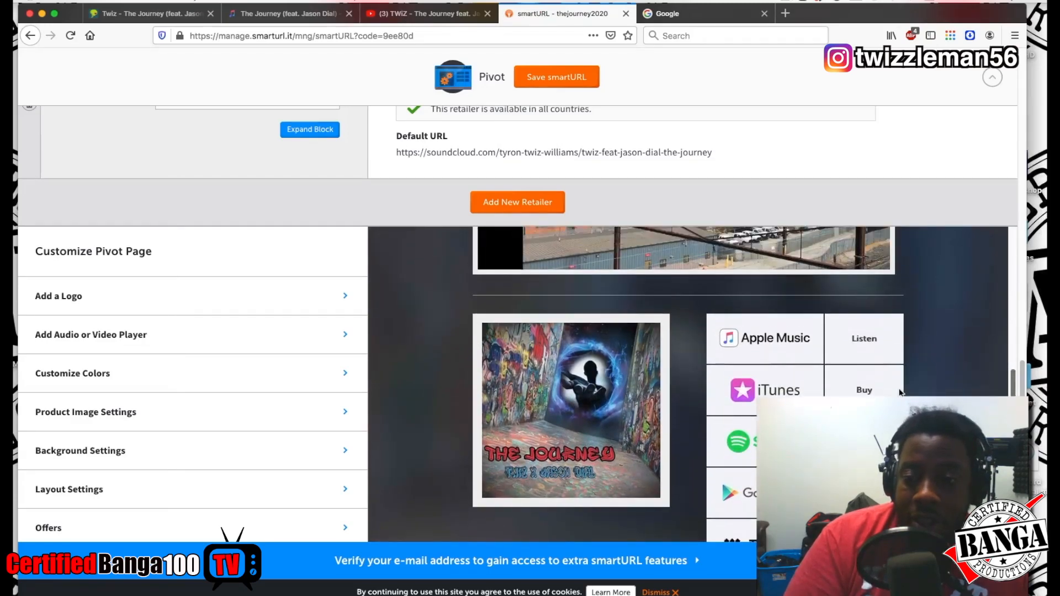
pyautogui.scroll(5, 900, 392)
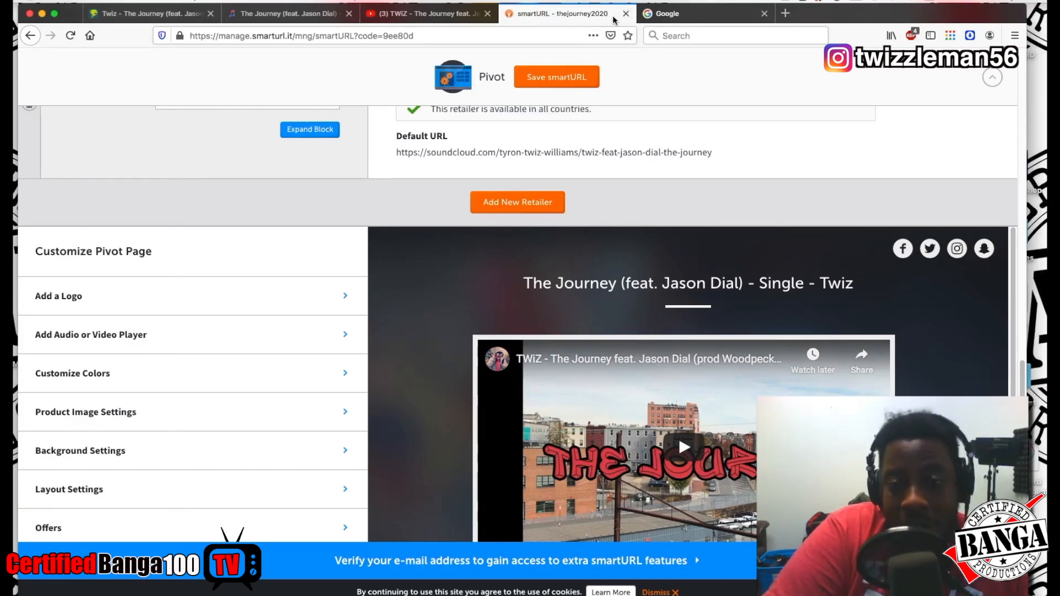
pyautogui.scroll(-2, 672, 180)
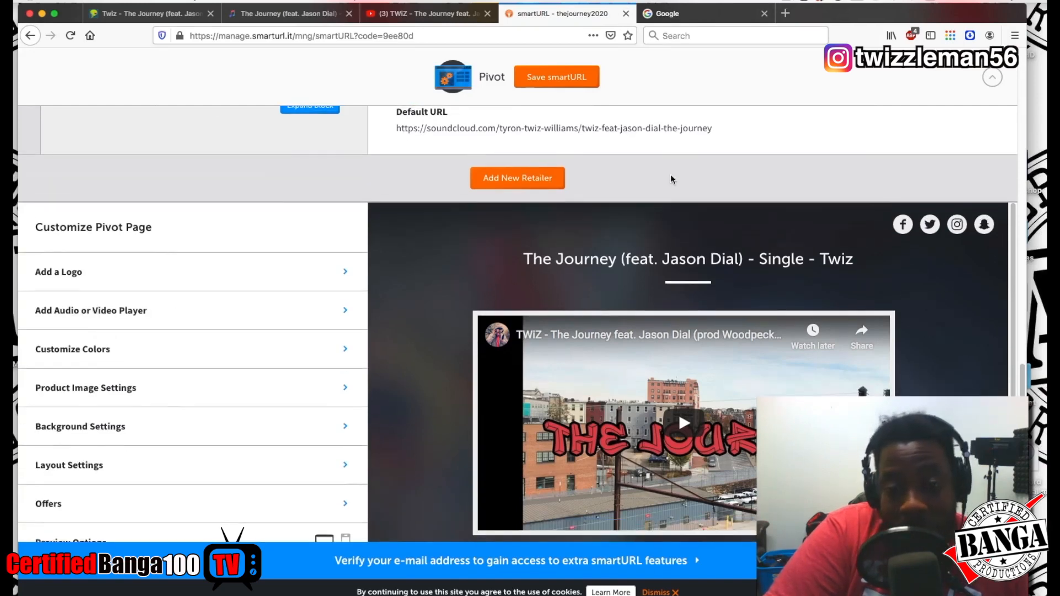
pyautogui.scroll(-2, 672, 180)
pyautogui.scroll(-1, 672, 180)
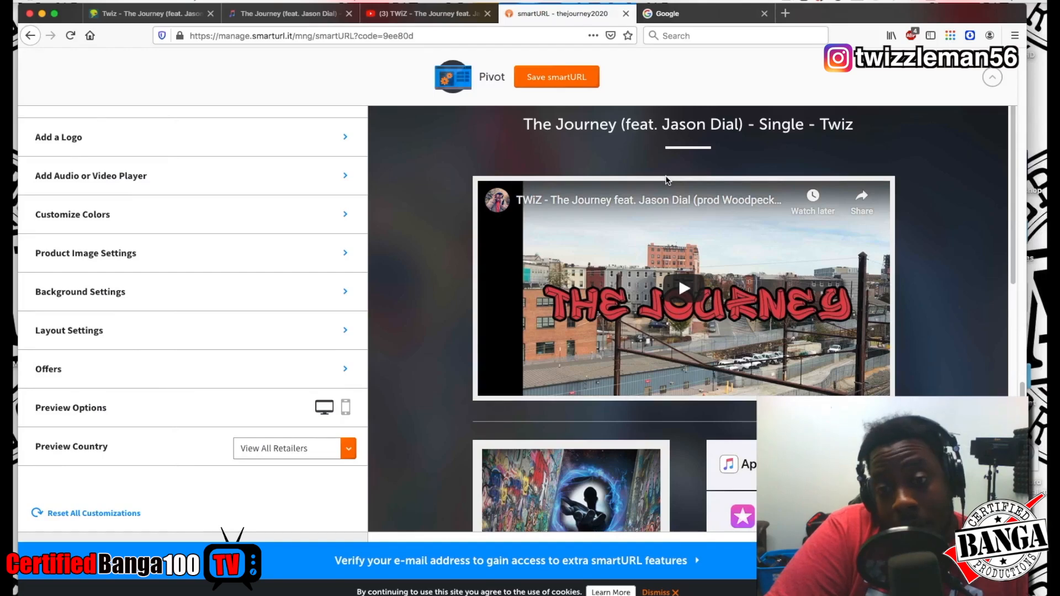
pyautogui.scroll(-1, 666, 180)
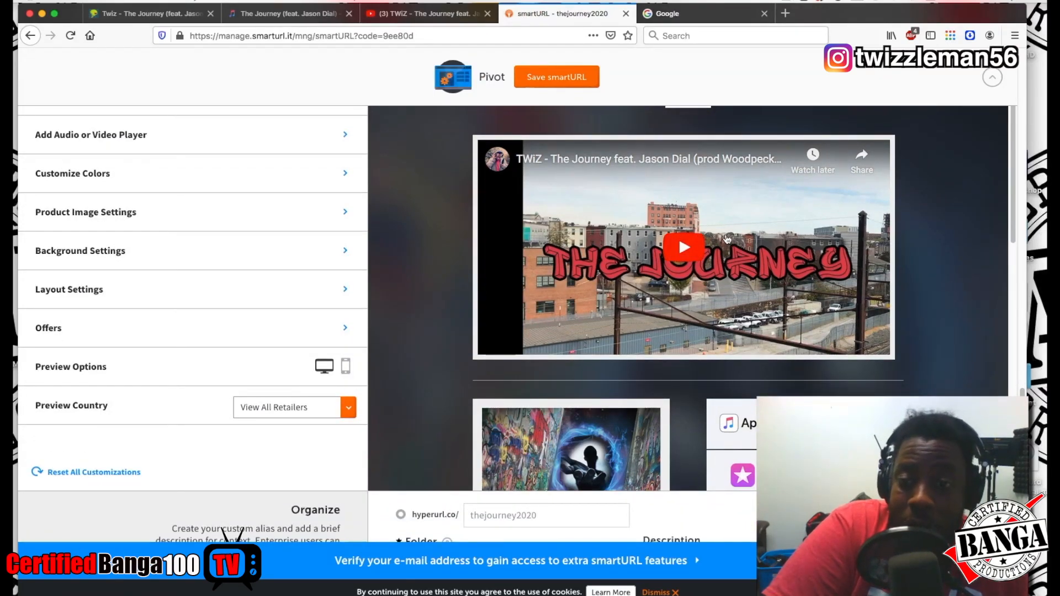
pyautogui.scroll(-1, 726, 238)
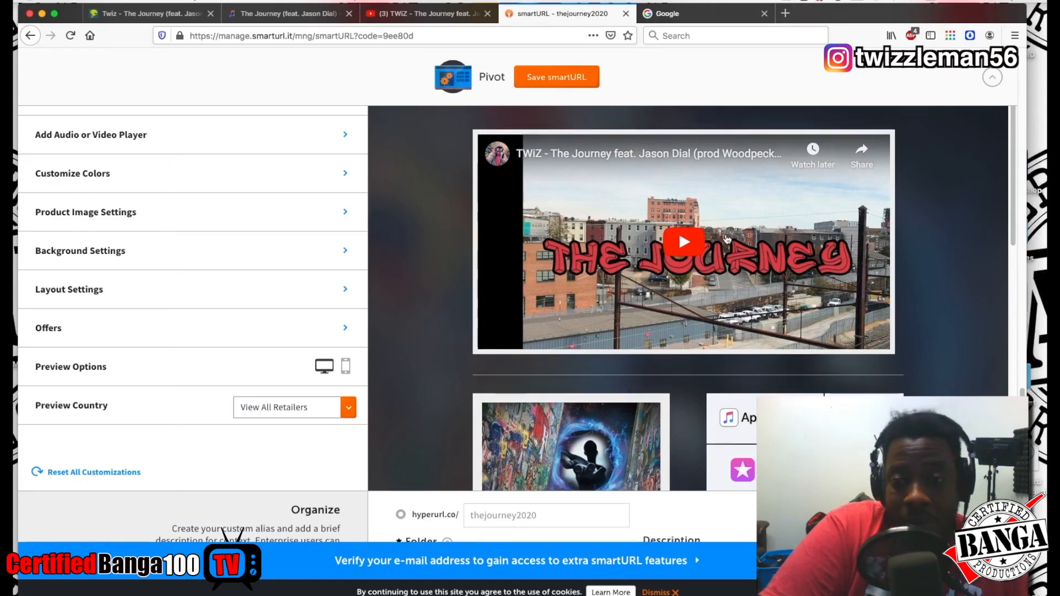
pyautogui.scroll(-2, 727, 239)
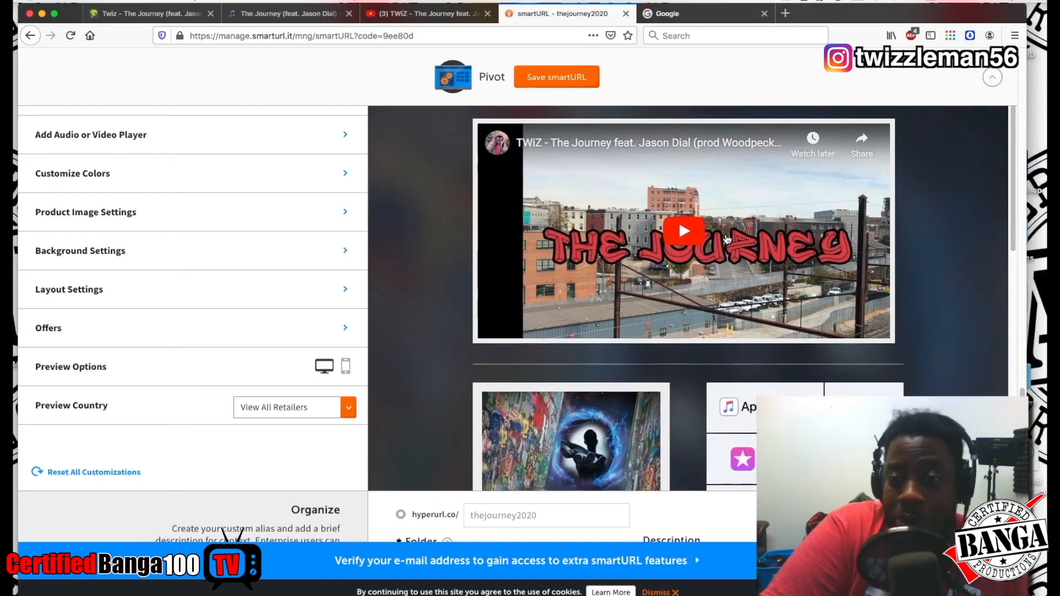
pyautogui.scroll(-1, 727, 238)
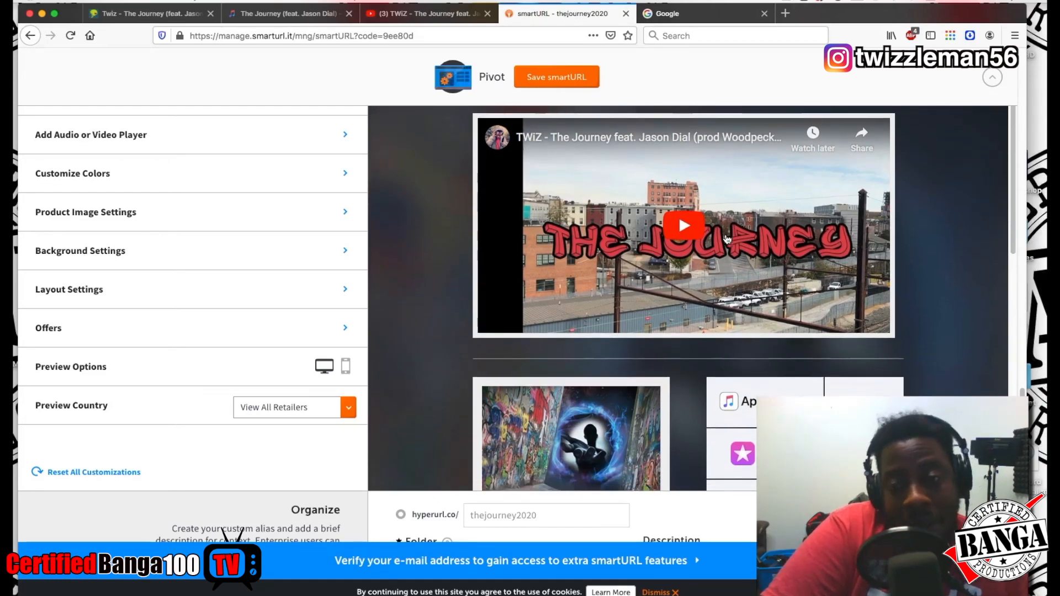
pyautogui.scroll(-3, 727, 239)
pyautogui.scroll(-2, 726, 239)
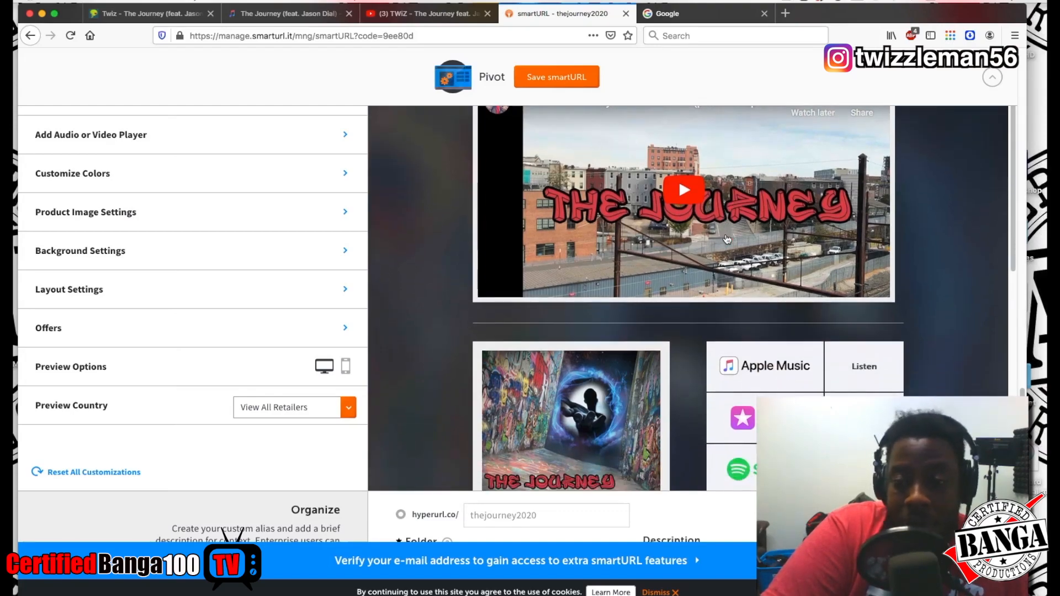
# Review the Listen and Buy retailer links in the Pivot preview, from Apple Music to SoundCloud, alongside the cover art and video.
pyautogui.scroll(-5, 727, 238)
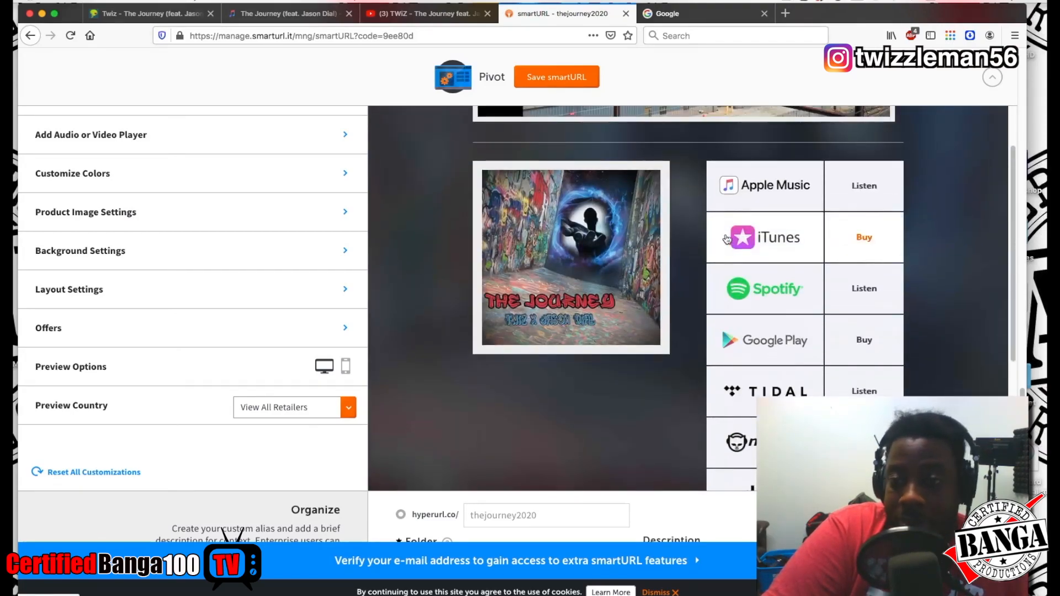
pyautogui.scroll(1, 740, 221)
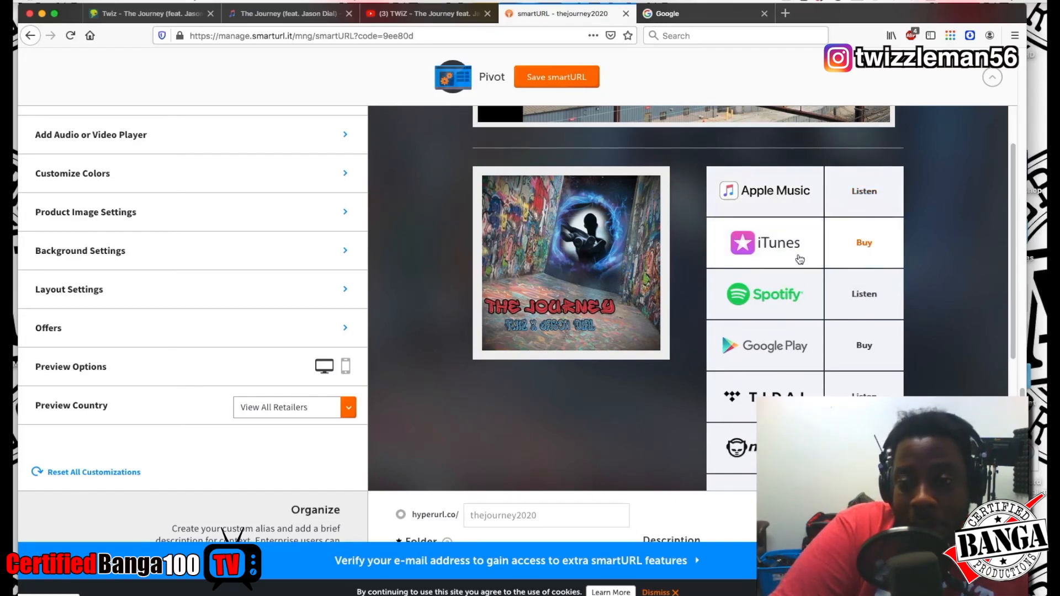
pyautogui.scroll(-3, 790, 259)
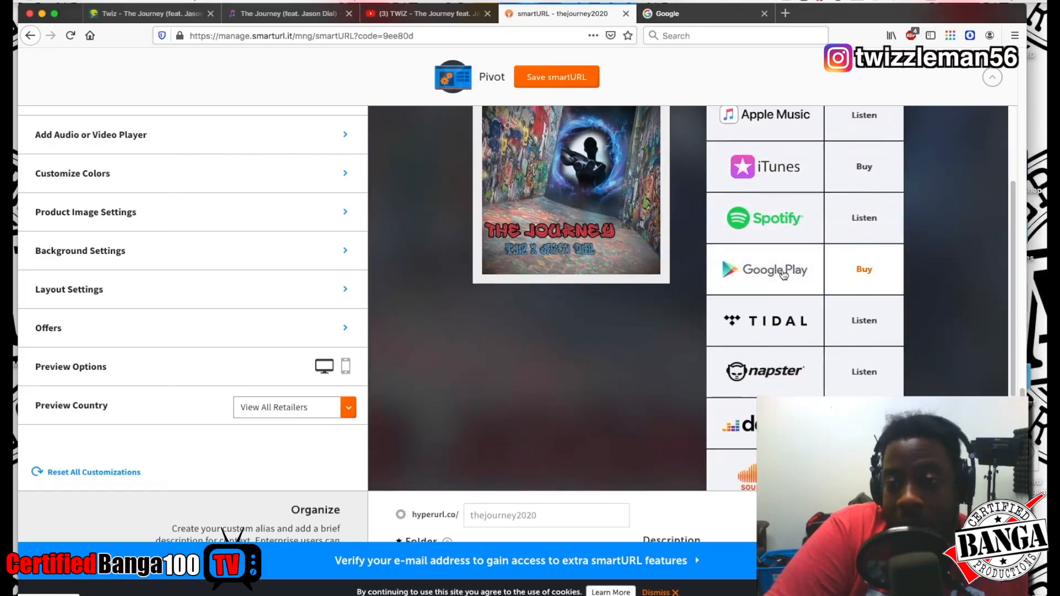
pyautogui.scroll(5, 784, 274)
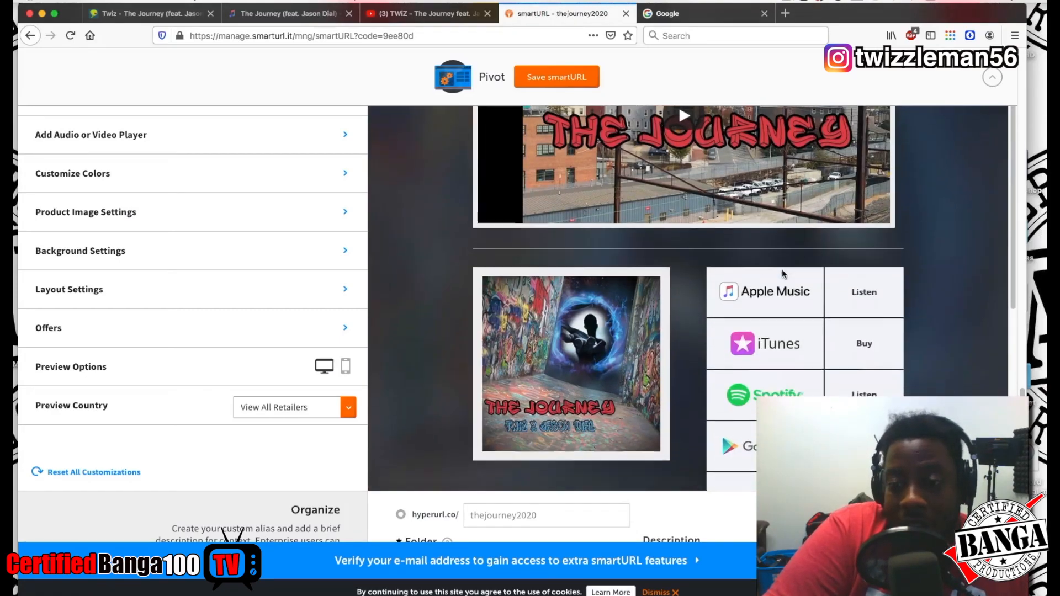
pyautogui.scroll(-1, 784, 274)
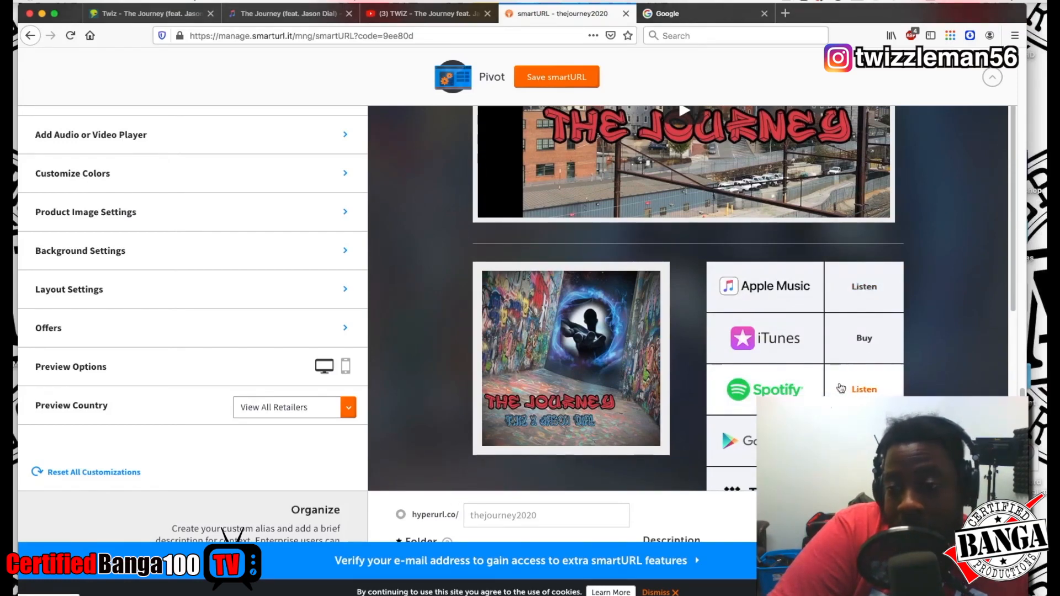
pyautogui.scroll(-5, 817, 386)
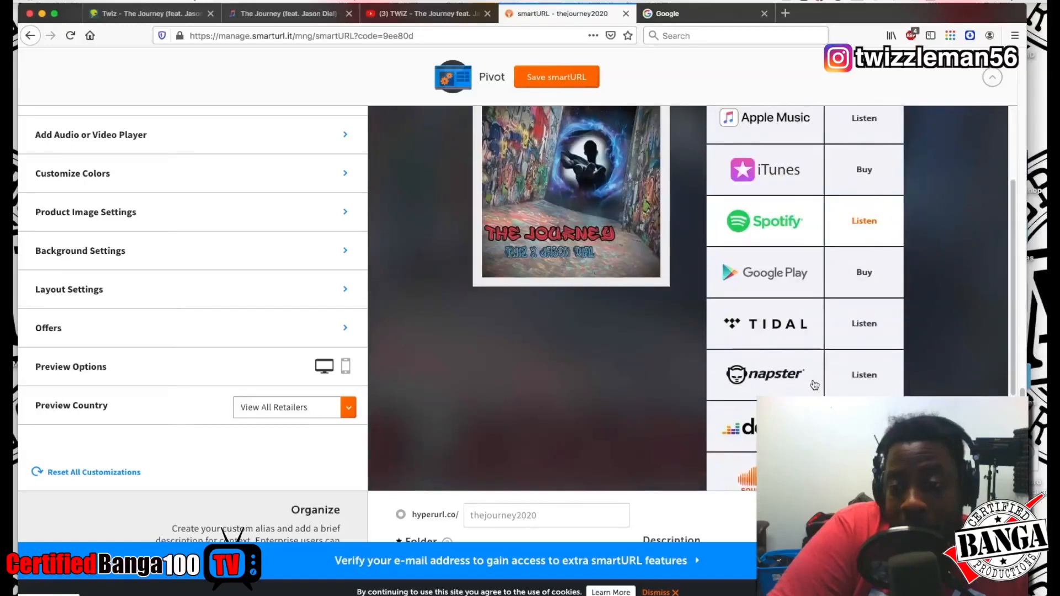
pyautogui.scroll(-2, 815, 385)
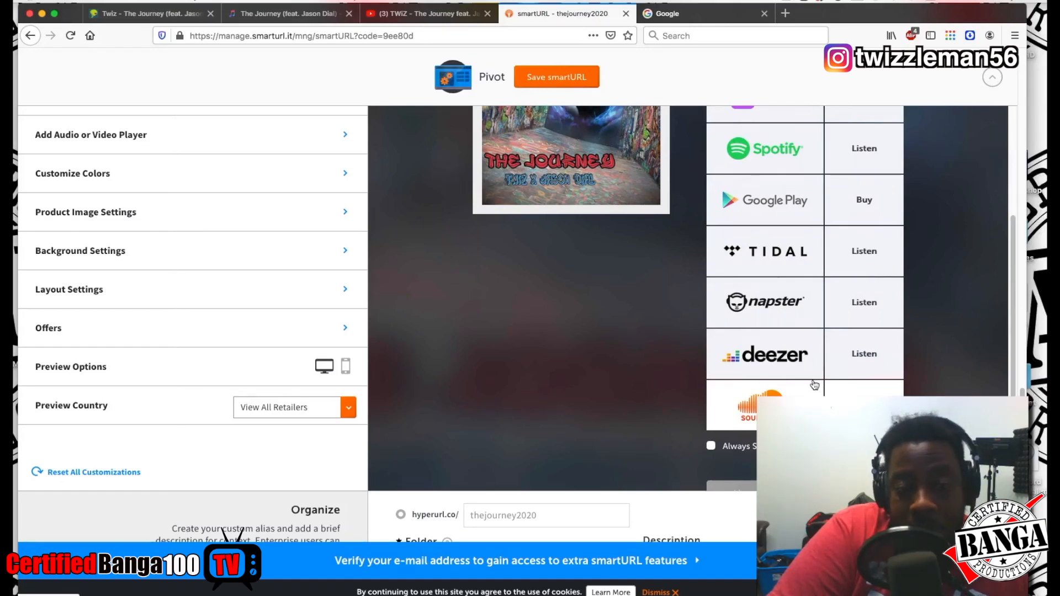
pyautogui.scroll(5, 814, 385)
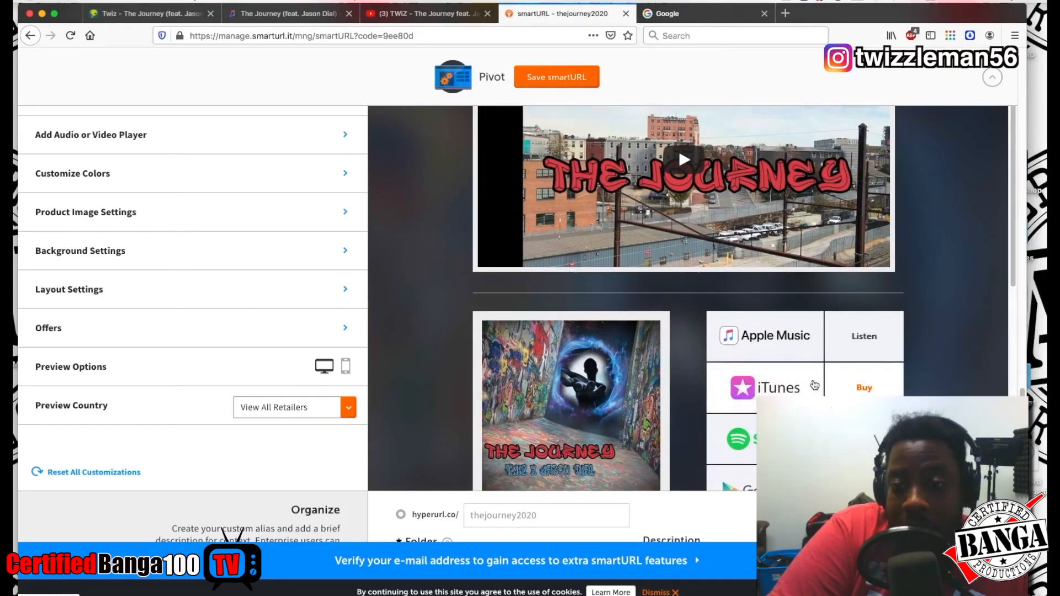
pyautogui.scroll(-1, 815, 384)
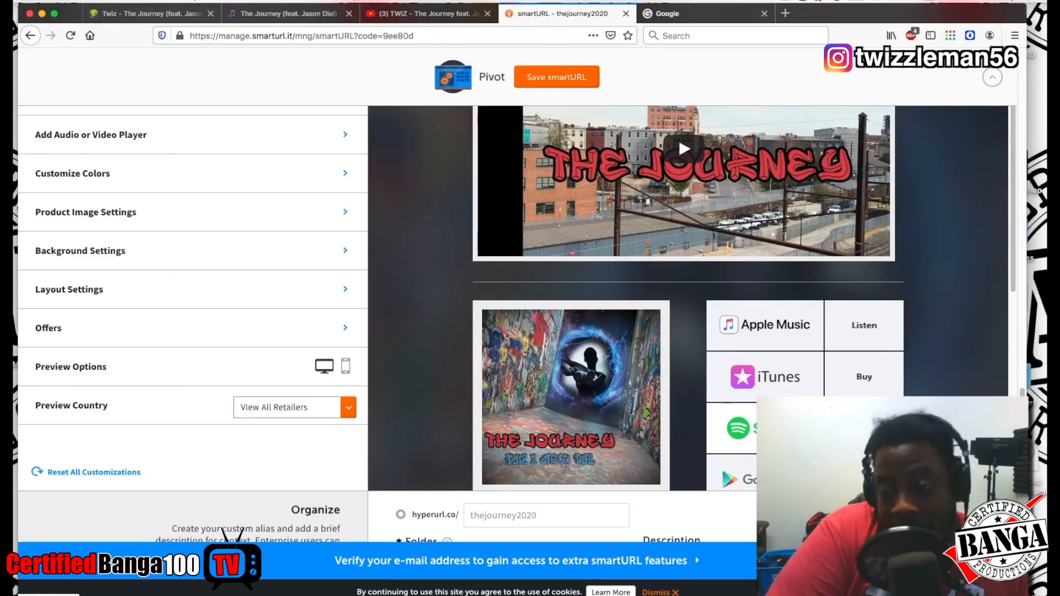
pyautogui.scroll(-3, 771, 357)
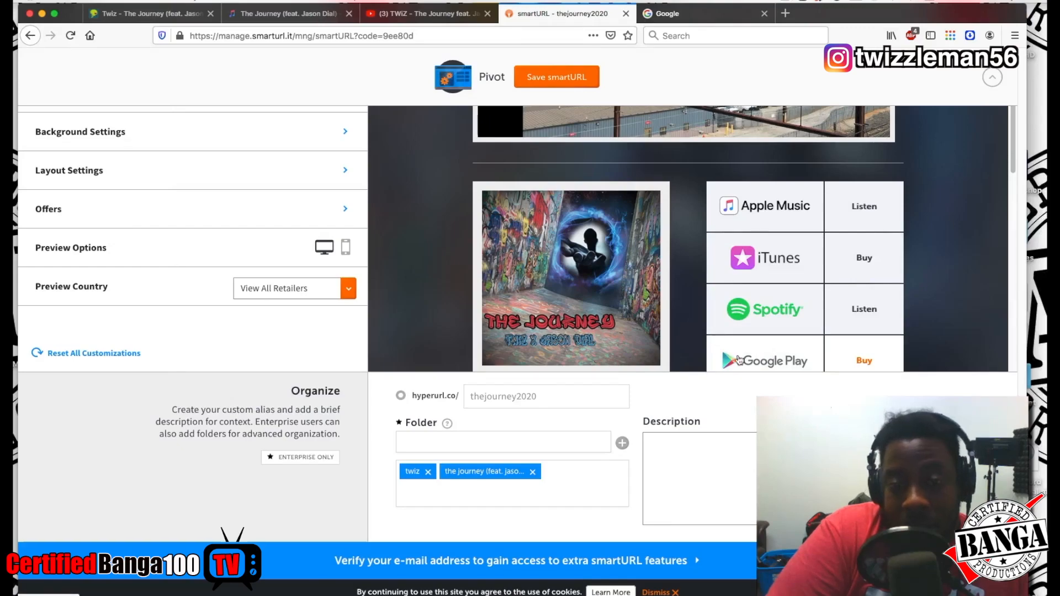
pyautogui.scroll(2, 691, 359)
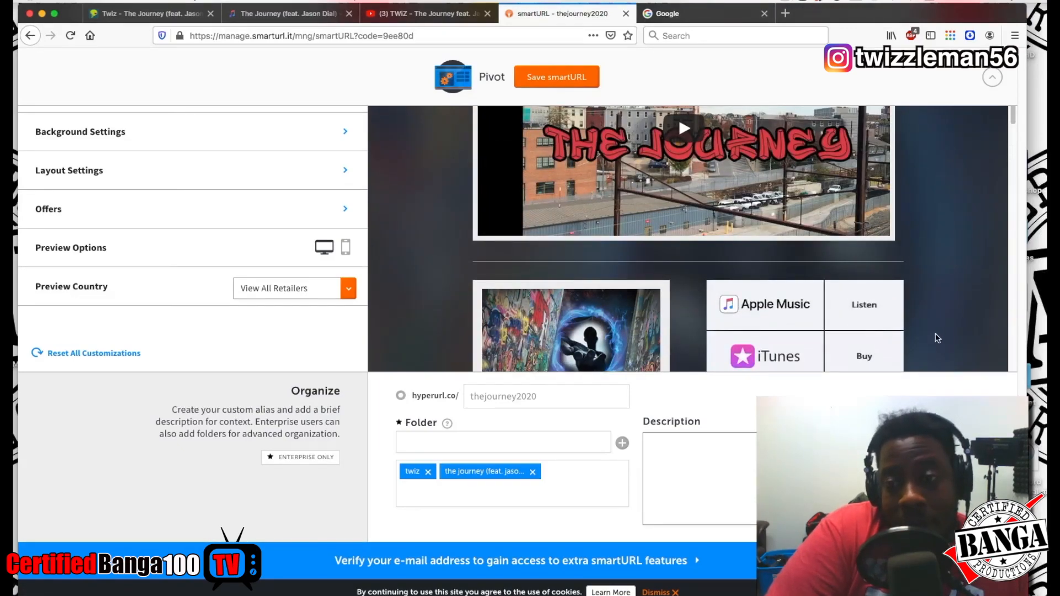
pyautogui.scroll(10, 937, 336)
pyautogui.scroll(-5, 936, 336)
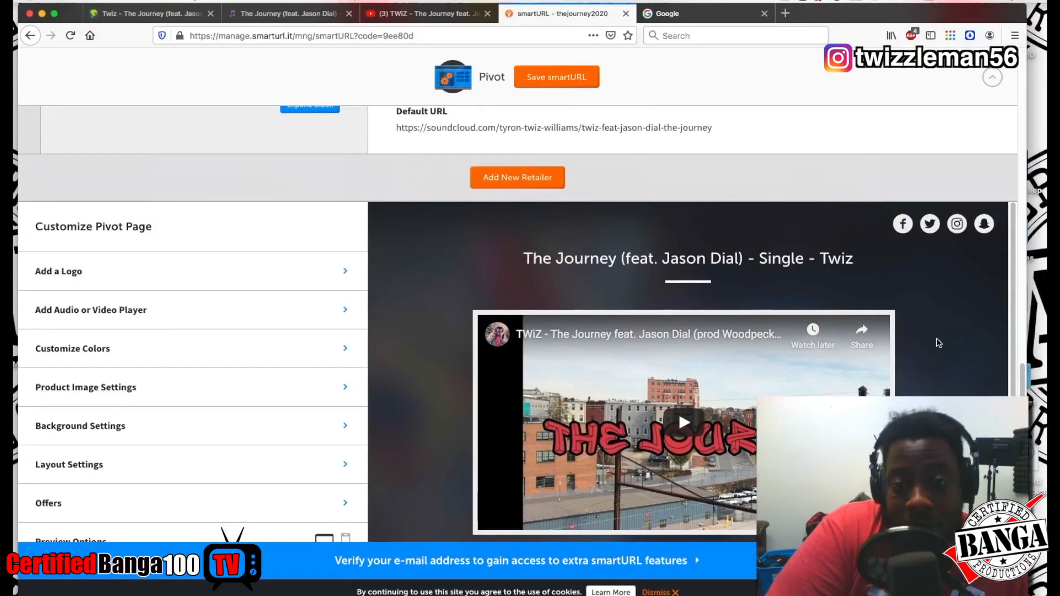
pyautogui.scroll(-6, 937, 338)
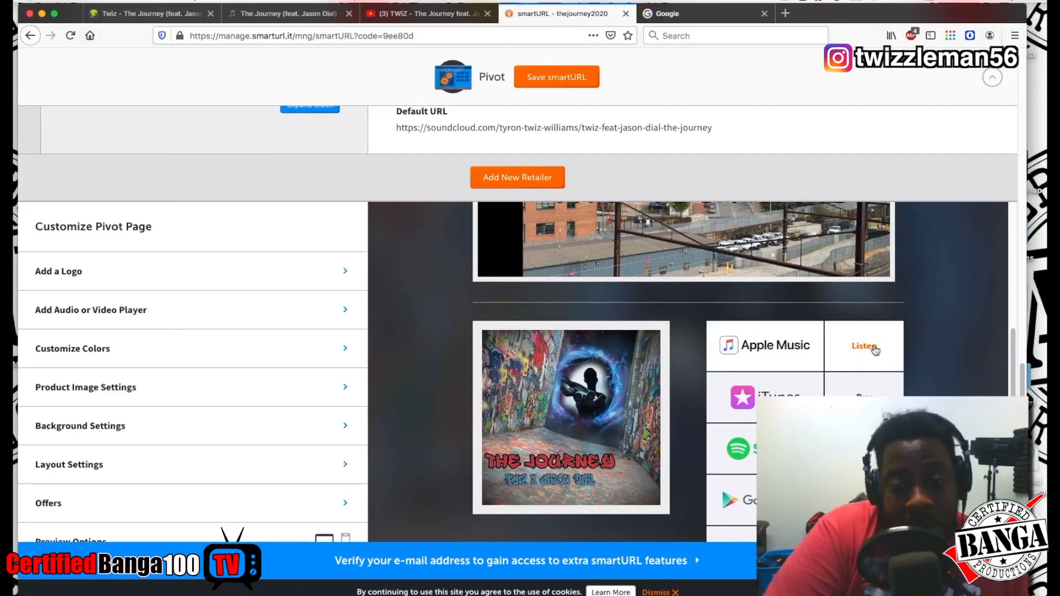